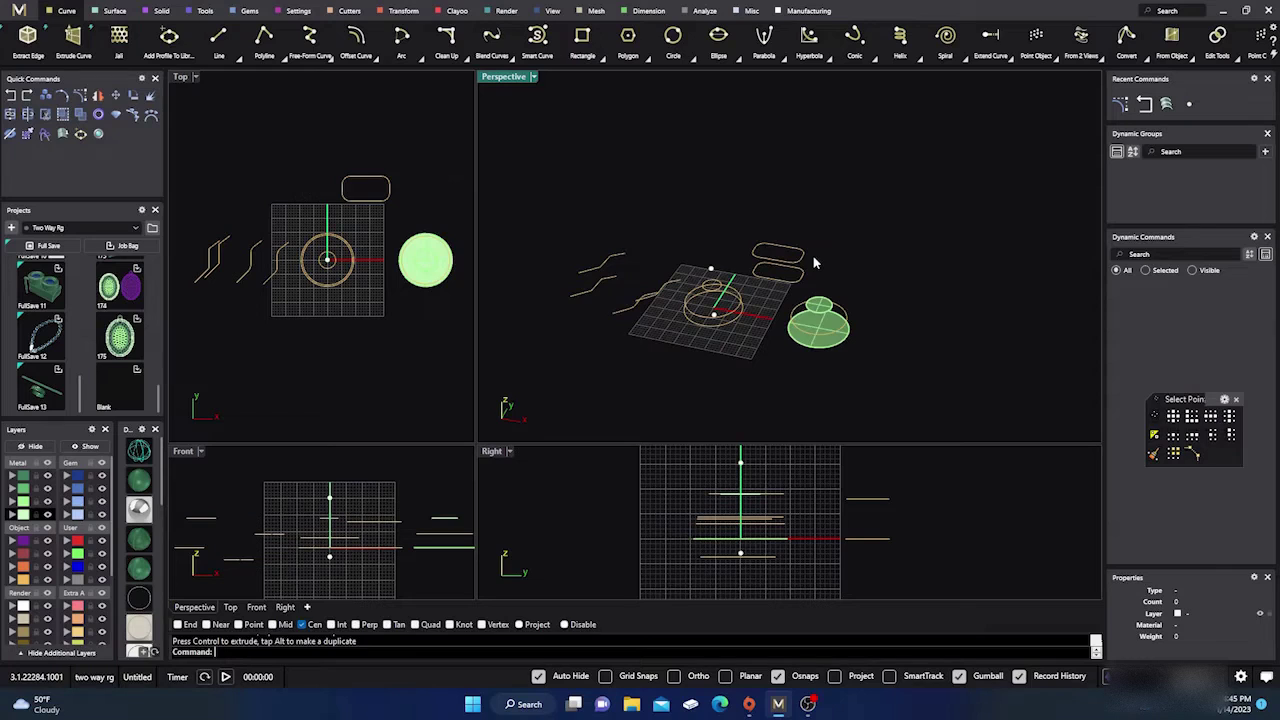
right_drag(813, 256, 746, 321)
scroll(708, 331, up, 1)
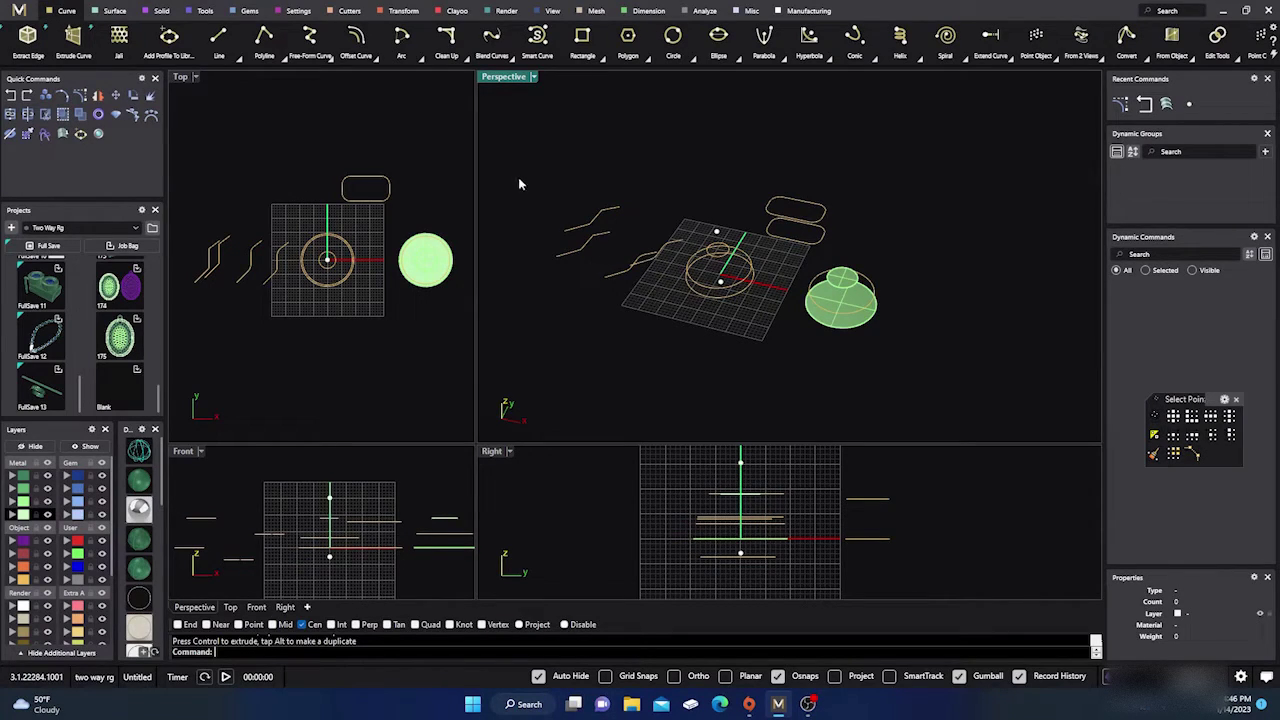
click(112, 11)
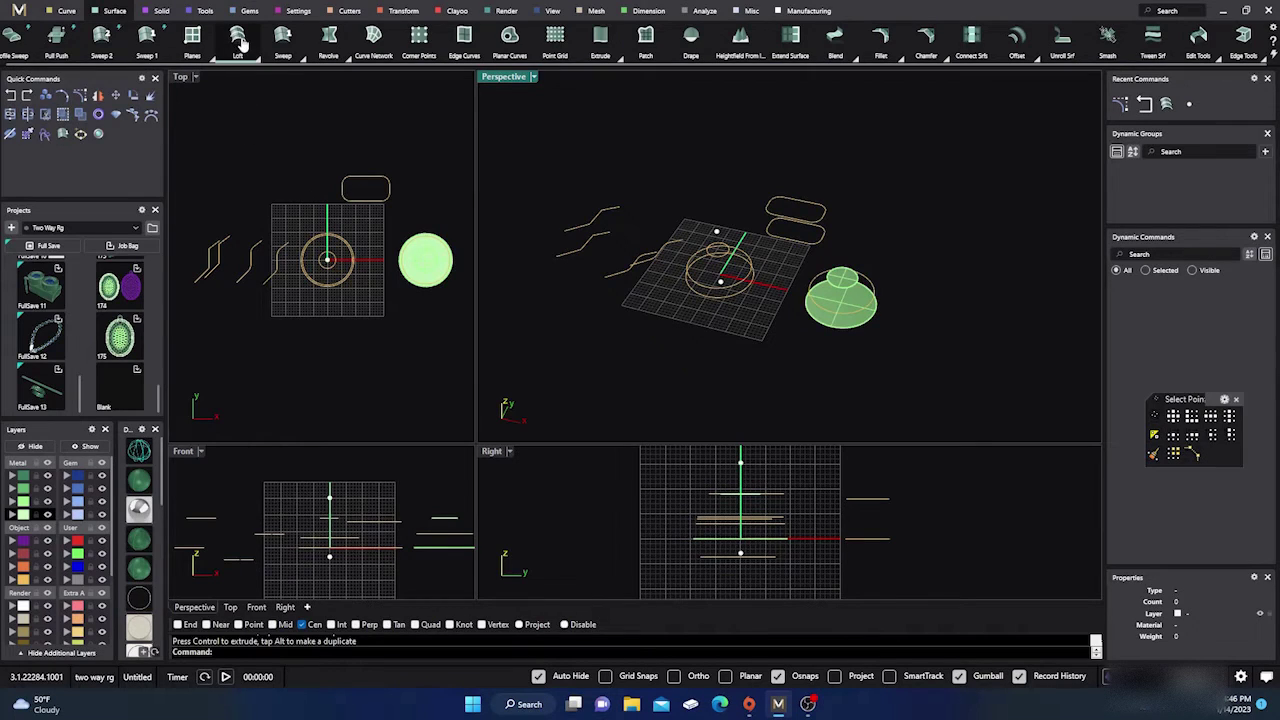
click(241, 42)
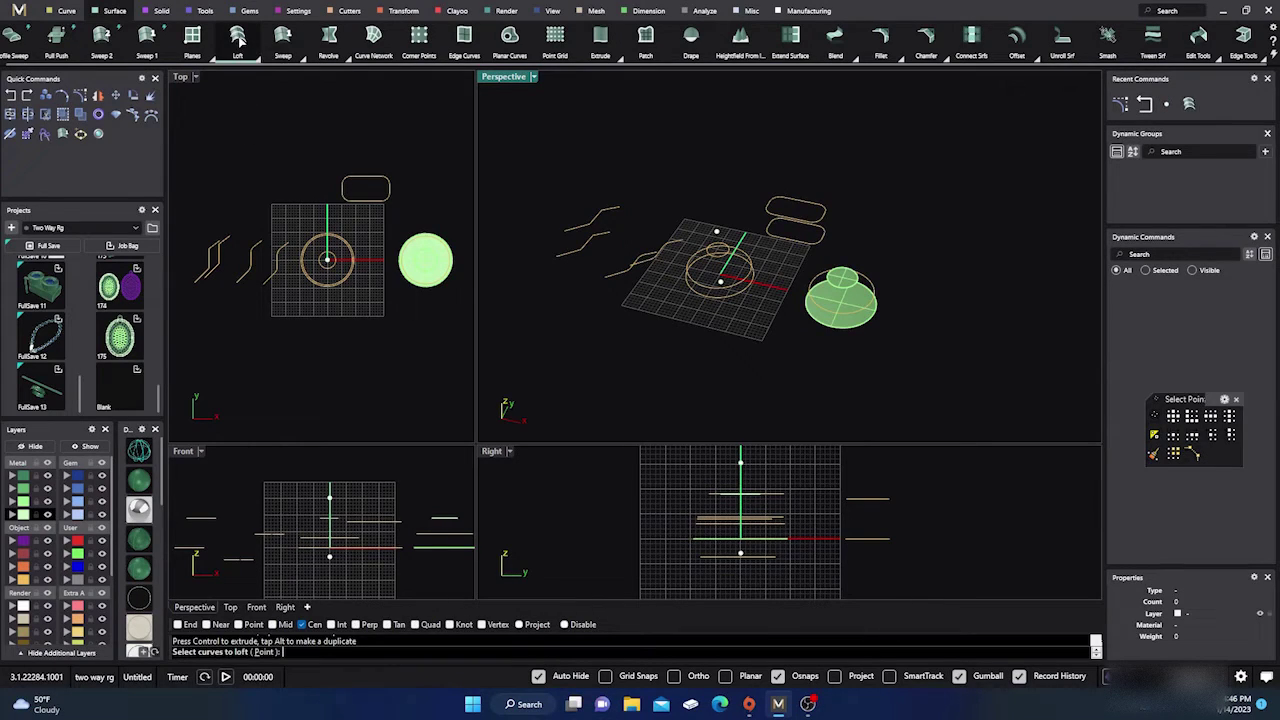
click(580, 252)
click(586, 230)
click(592, 214)
key(Return)
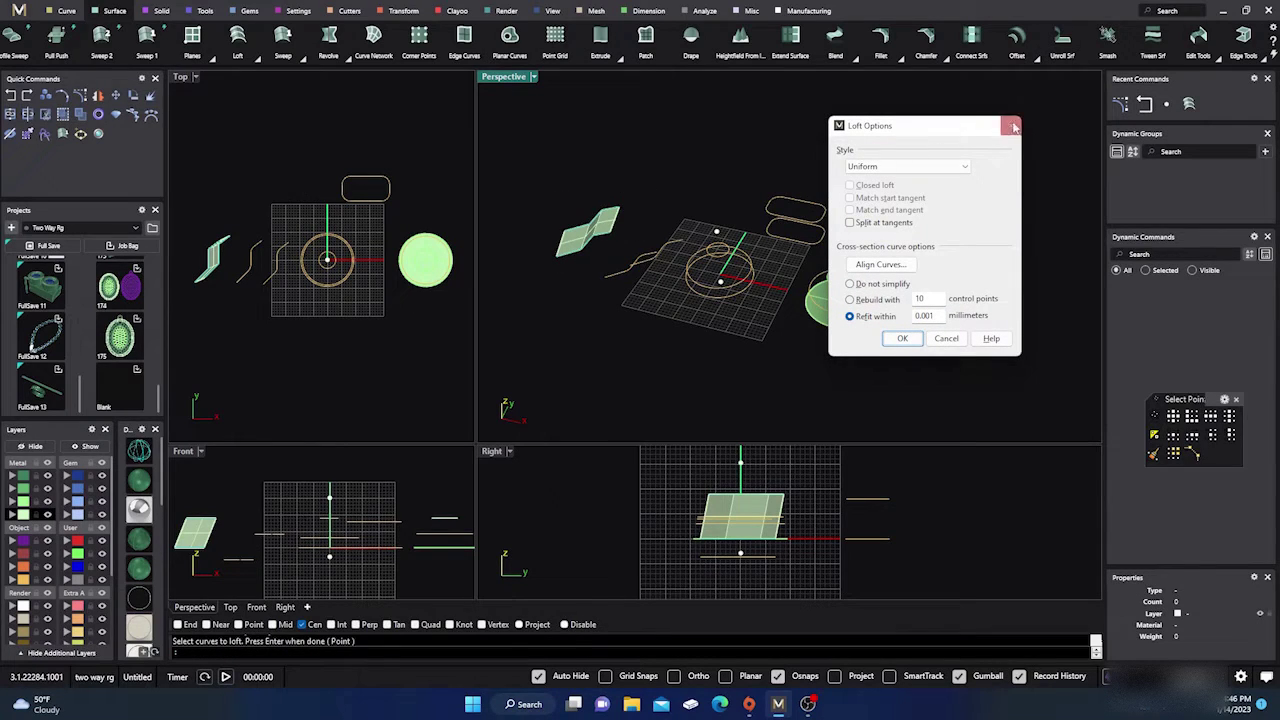
click(946, 338)
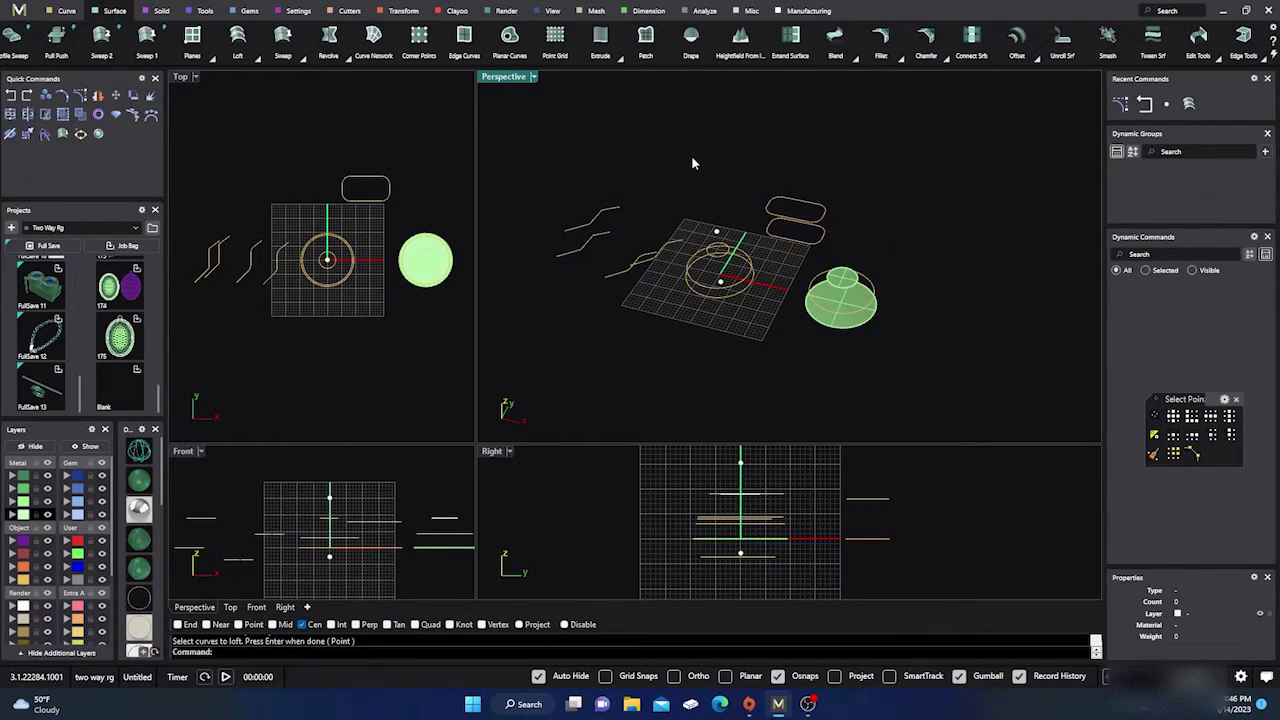
Step: Try a loft through the four open bent curves, picking each near its matching end, and discard the preview
right_drag(691, 155, 715, 177)
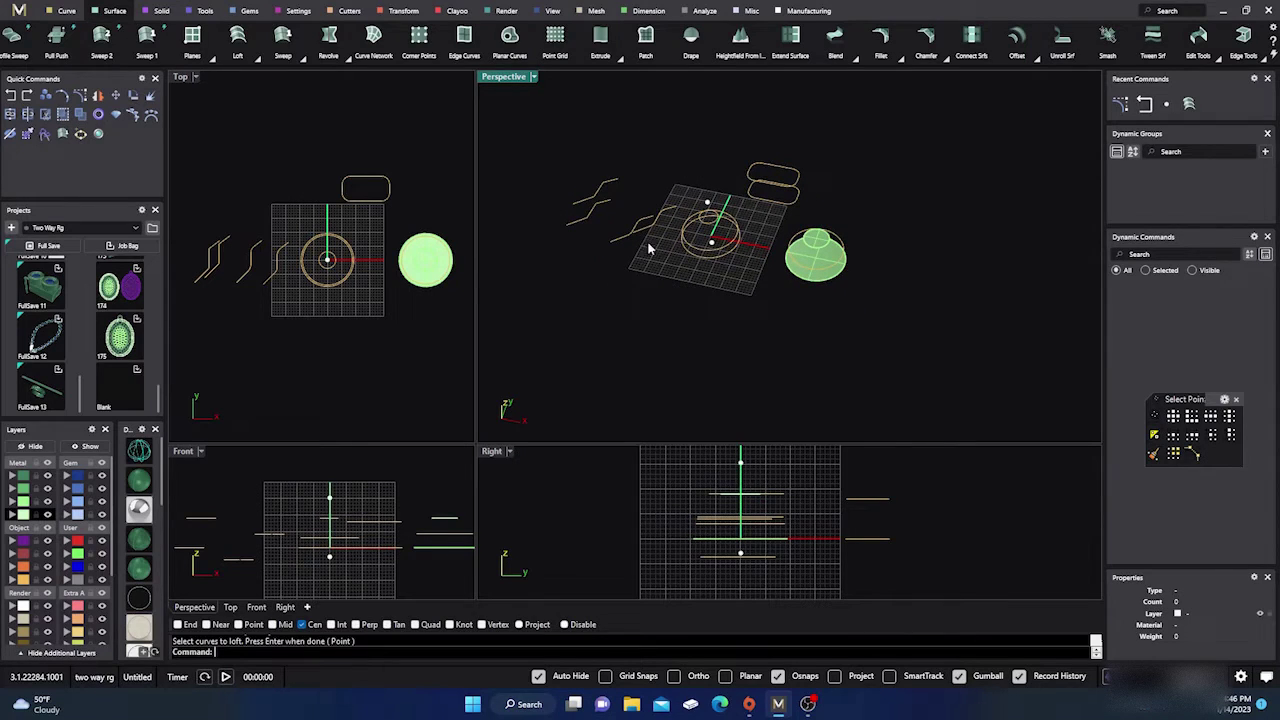
scroll(658, 225, up, 3)
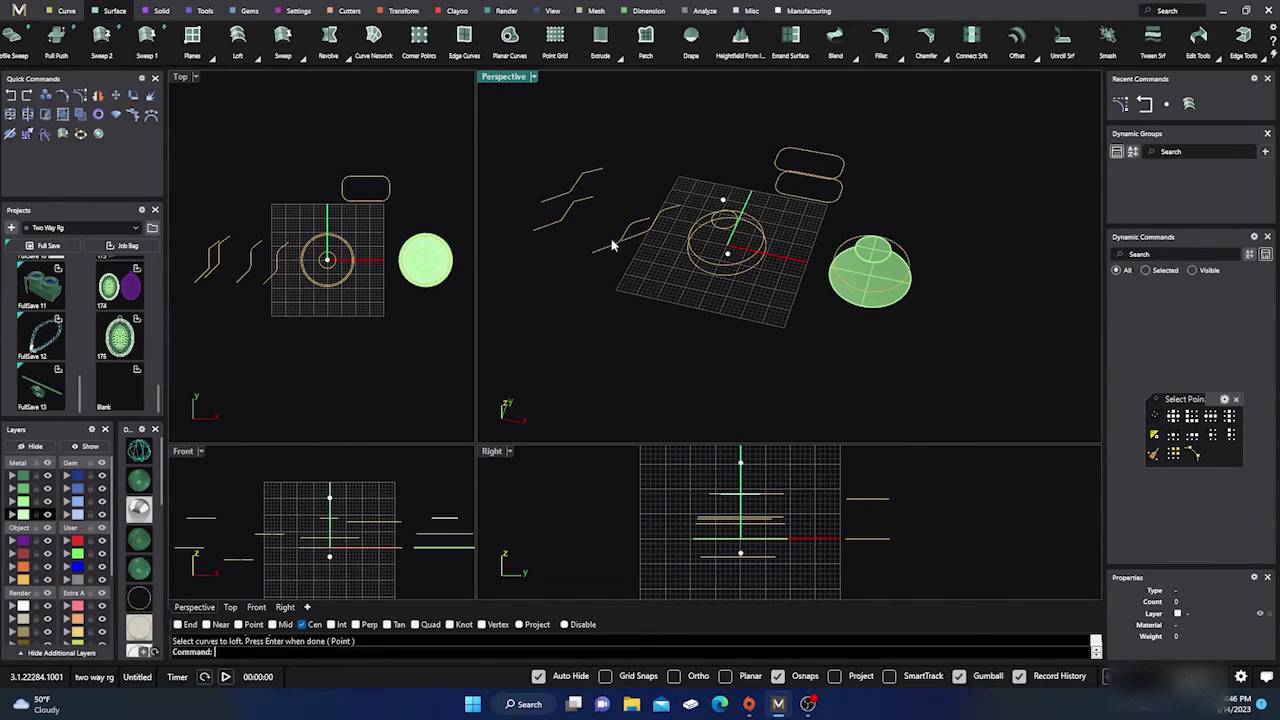
scroll(710, 253, down, 3)
scroll(744, 296, down, 2)
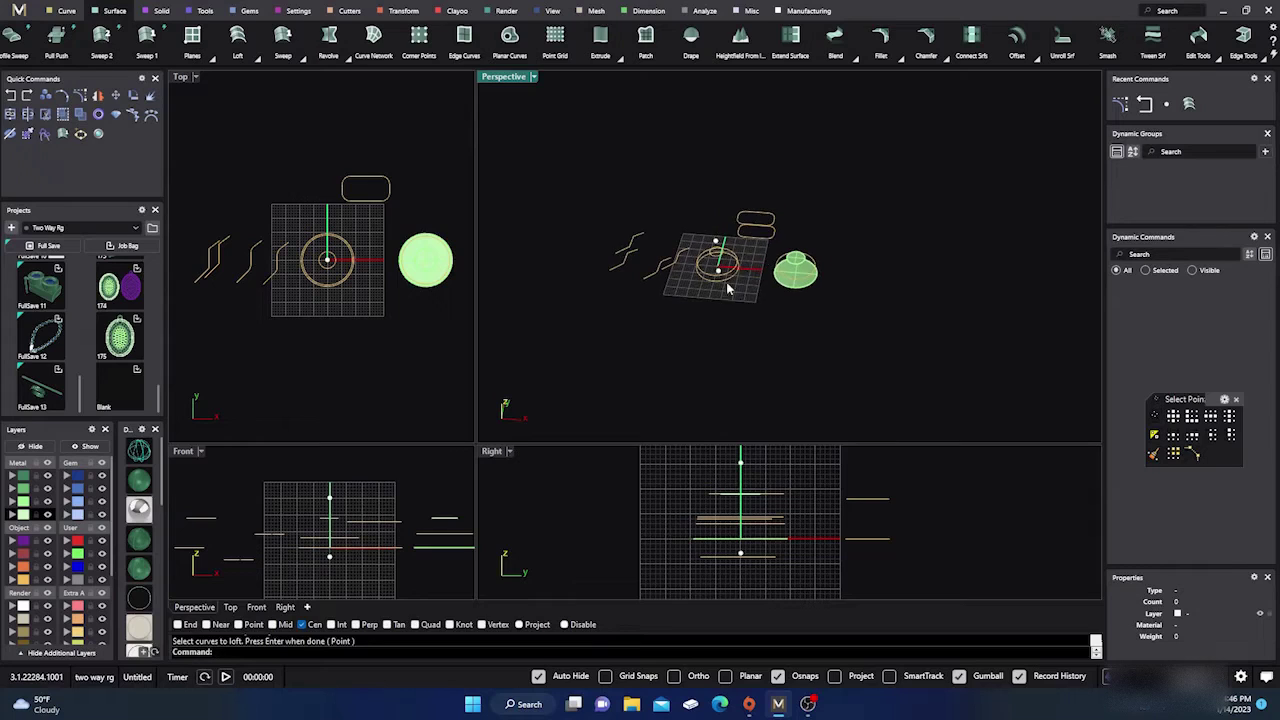
scroll(631, 270, up, 4)
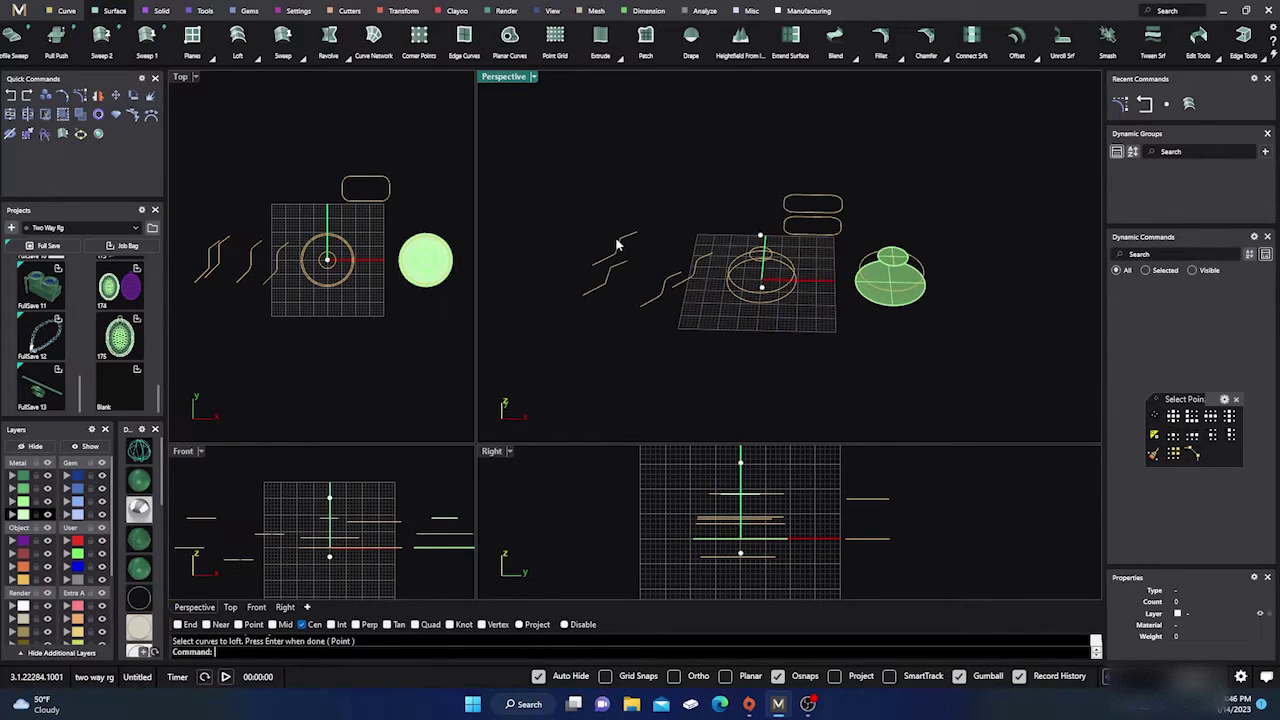
click(238, 40)
click(604, 290)
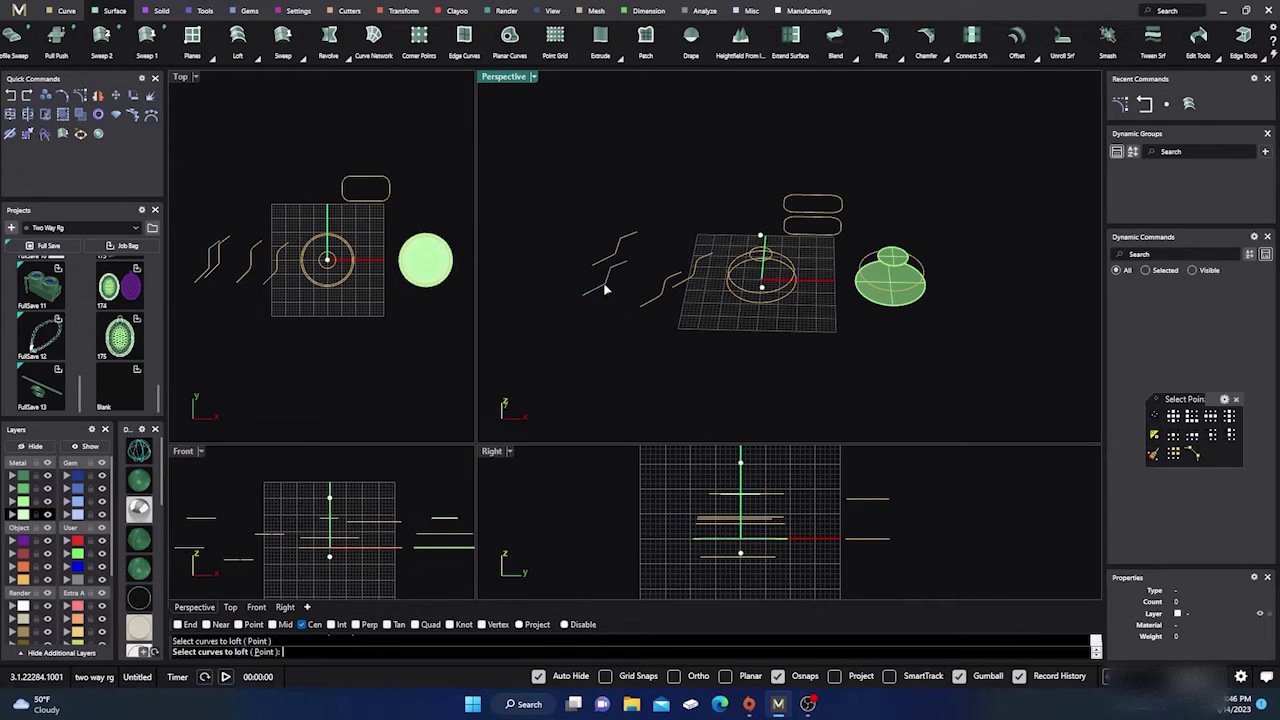
click(617, 258)
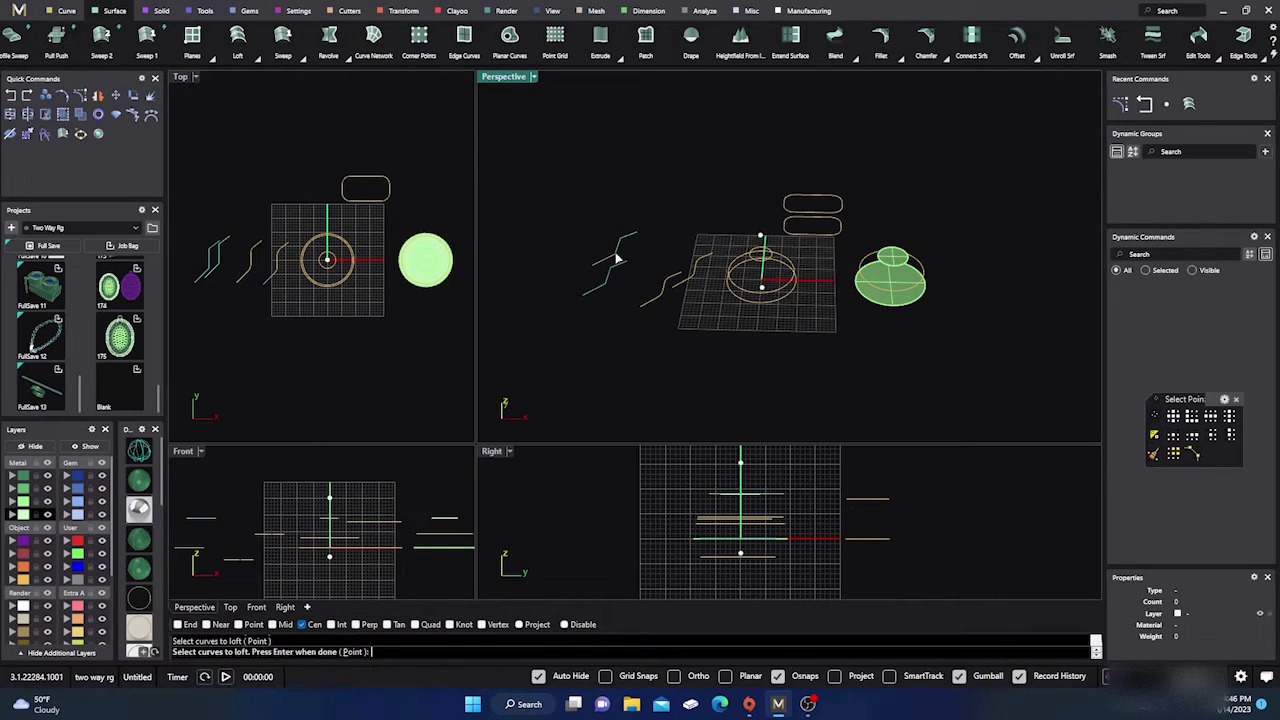
click(655, 300)
key(Return)
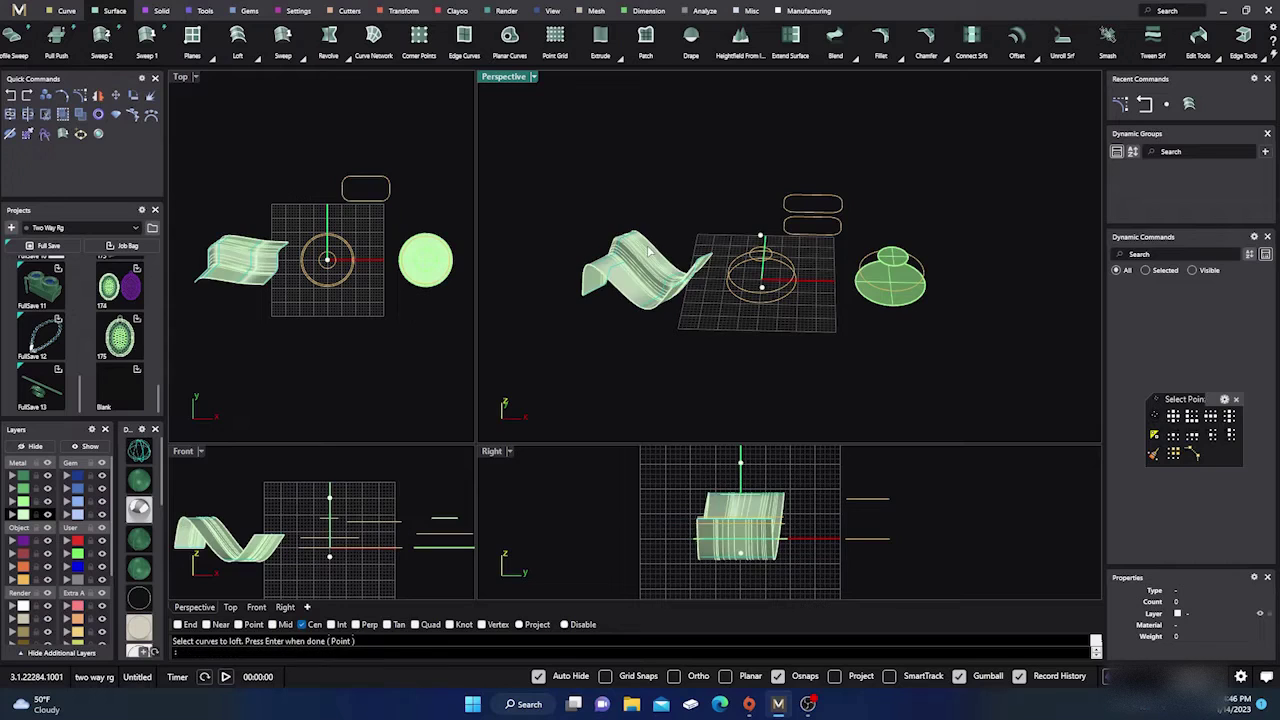
right_drag(686, 314, 684, 335)
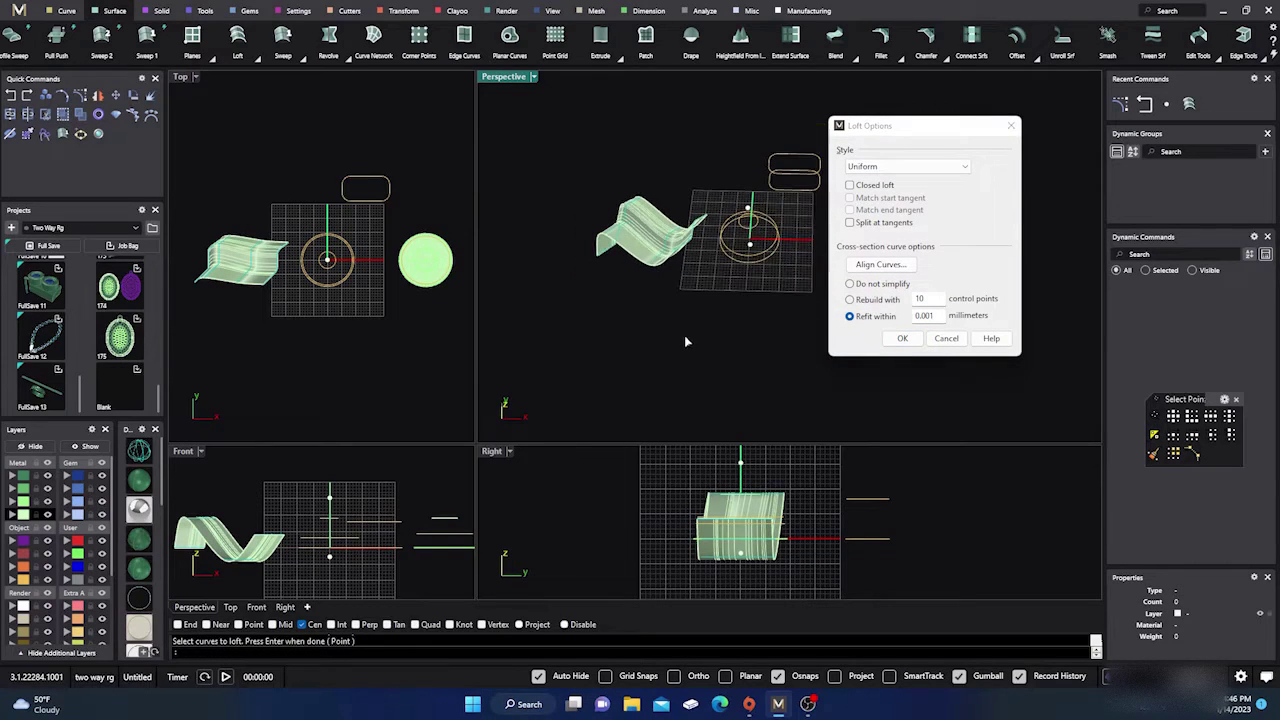
click(938, 338)
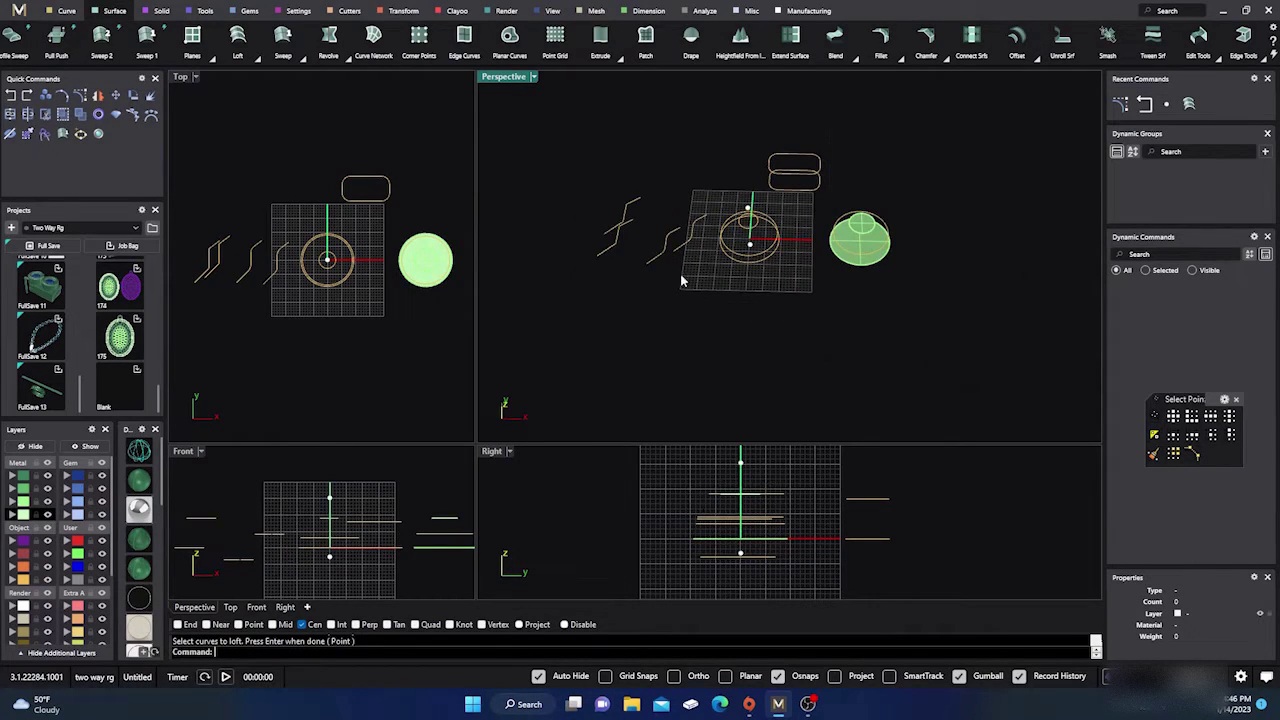
Step: Preview a new loft through the four open bent curves, picking them at alternating opposite ends
right_drag(649, 208, 638, 256)
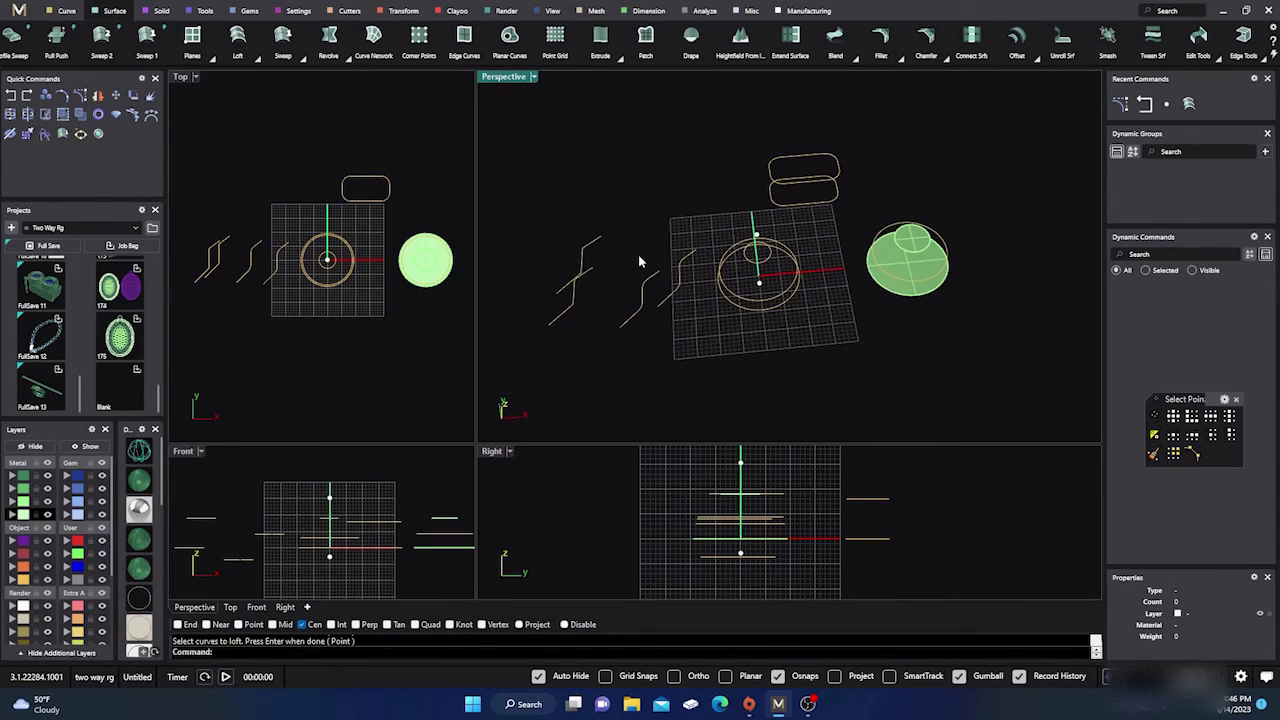
right_click(633, 266)
click(549, 326)
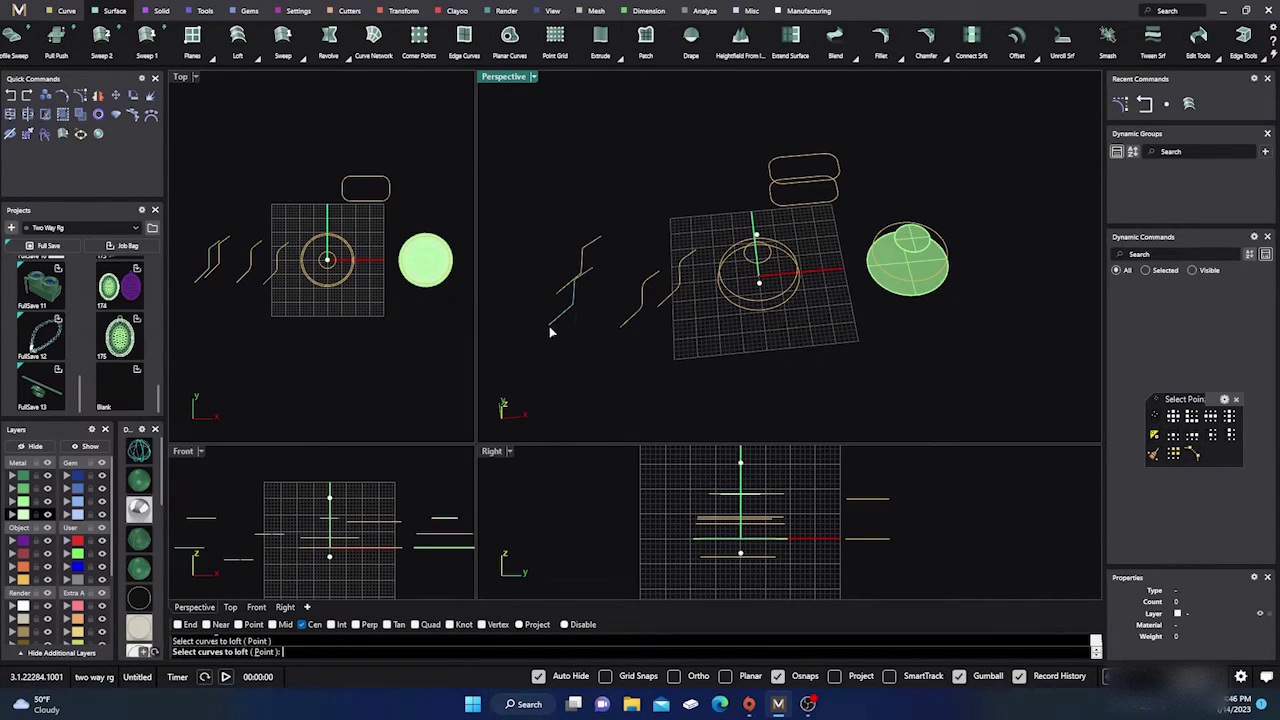
click(623, 333)
click(688, 254)
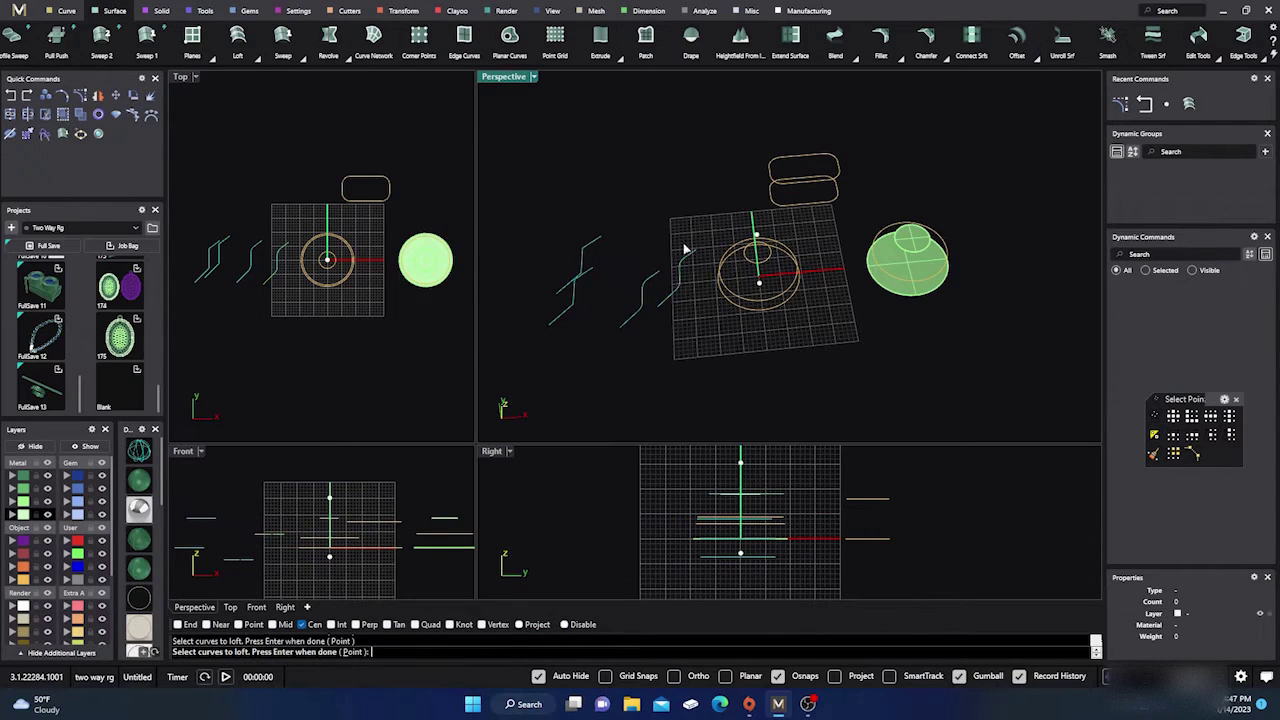
right_click(675, 230)
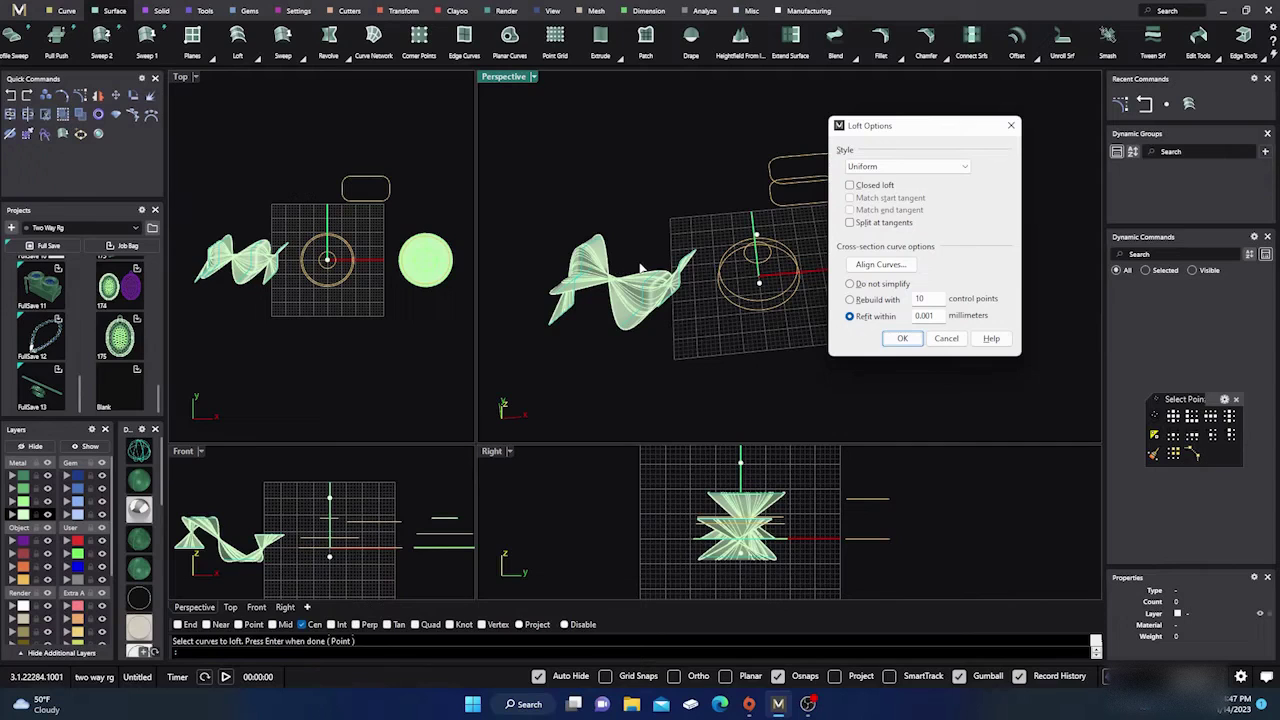
scroll(205, 261, up, 6)
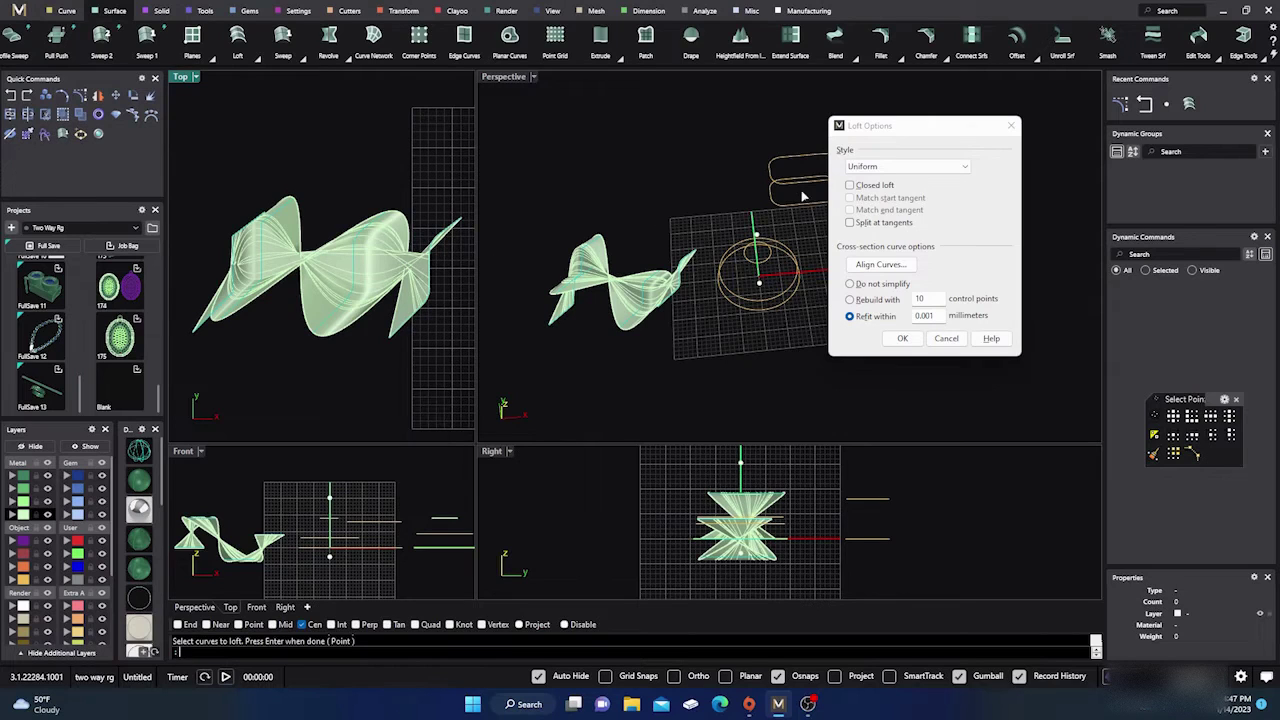
Step: Align the loft's cross-section curves by reversing the direction of the second and fourth curves
click(873, 266)
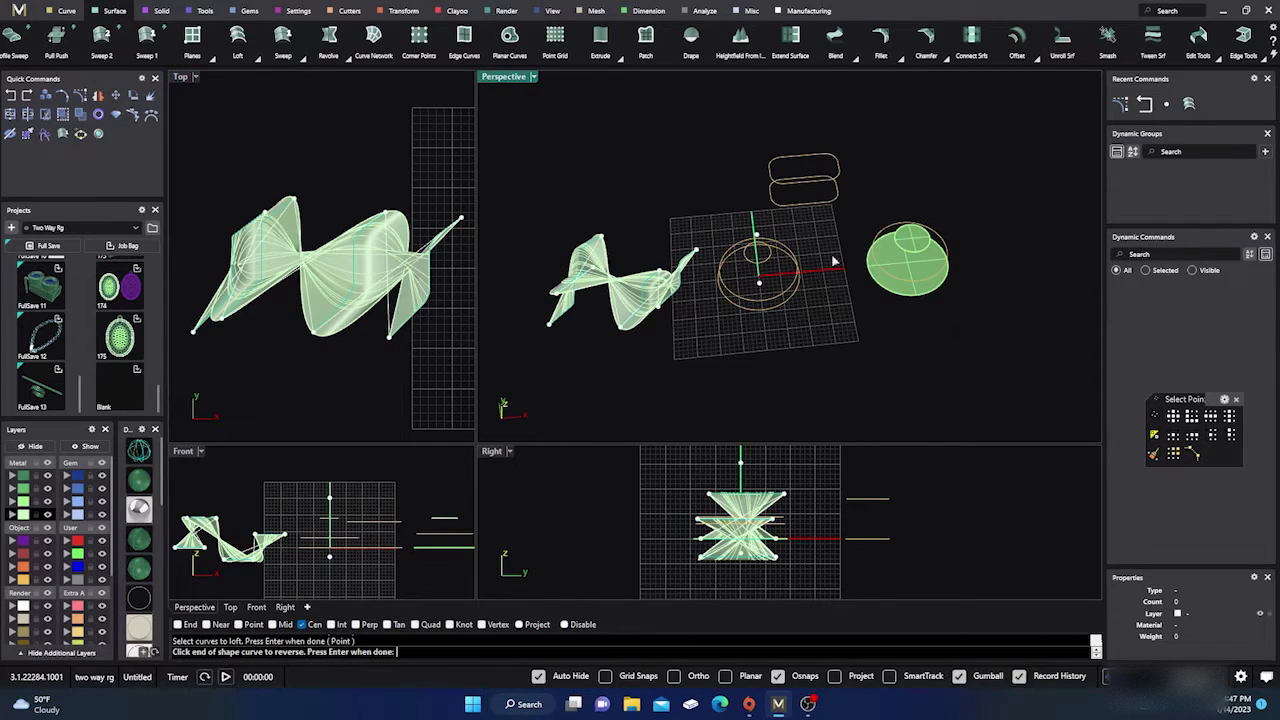
click(224, 322)
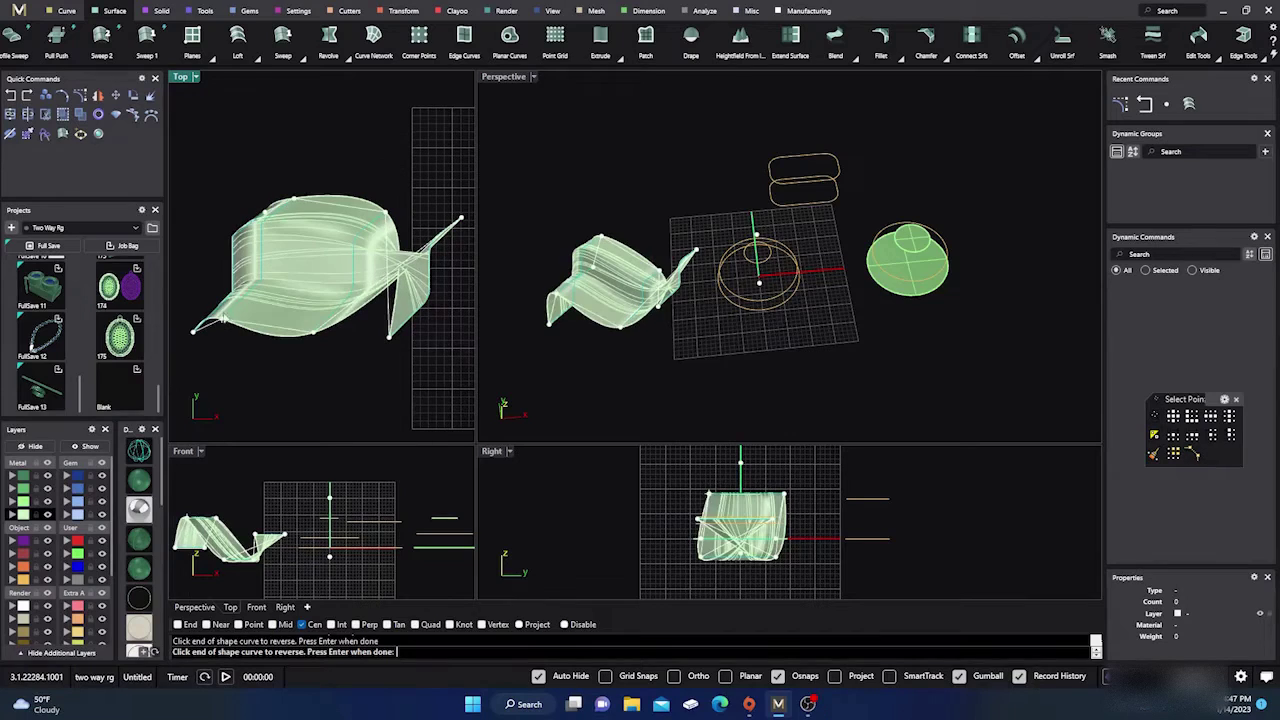
click(390, 342)
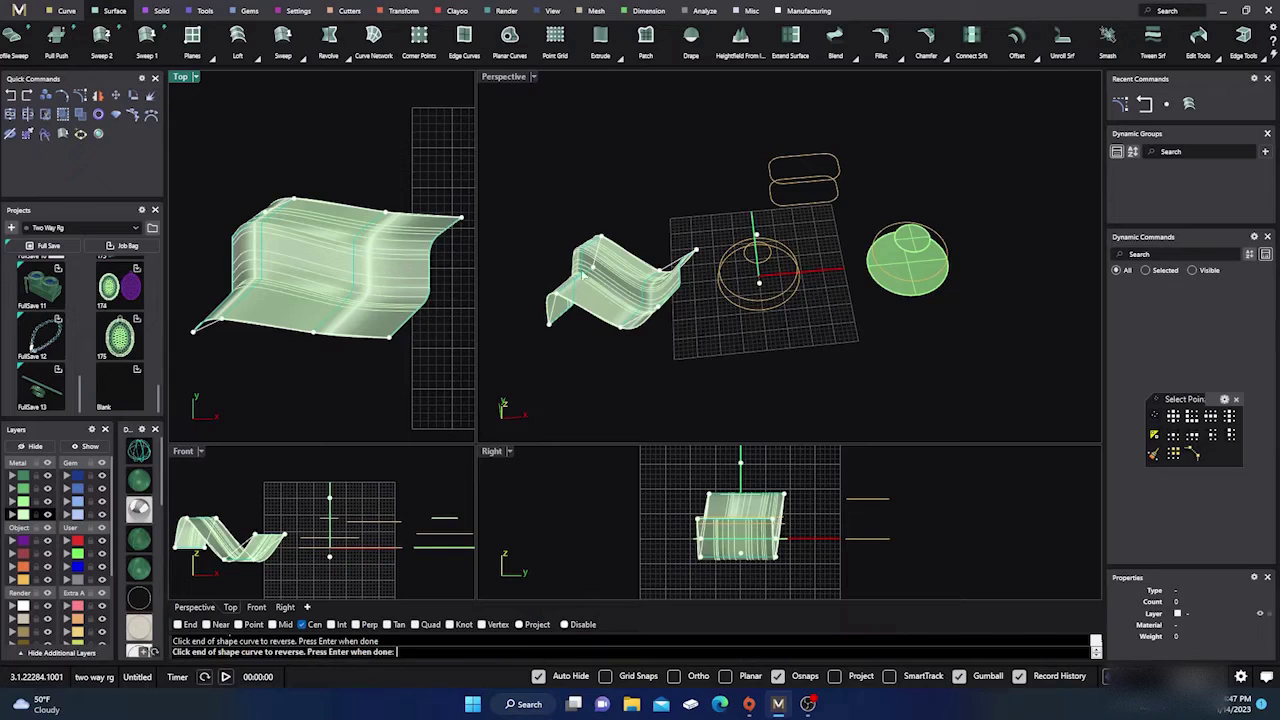
right_drag(582, 272, 557, 229)
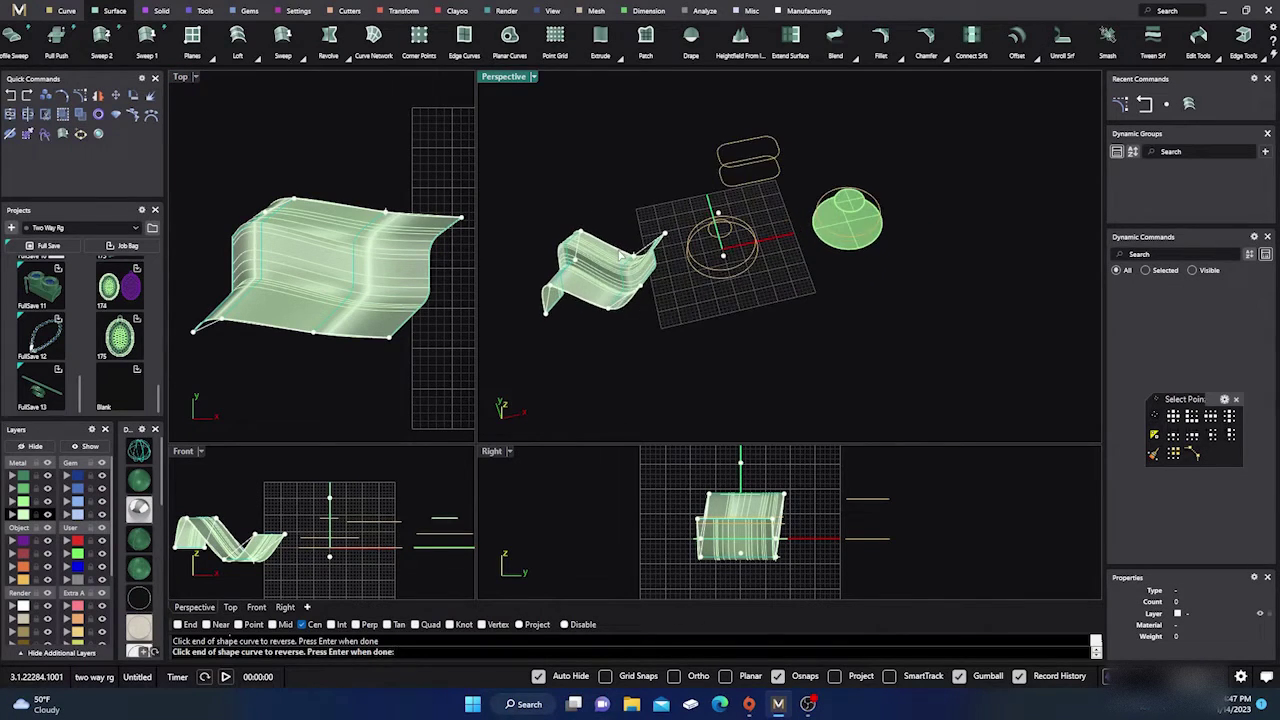
key(Return)
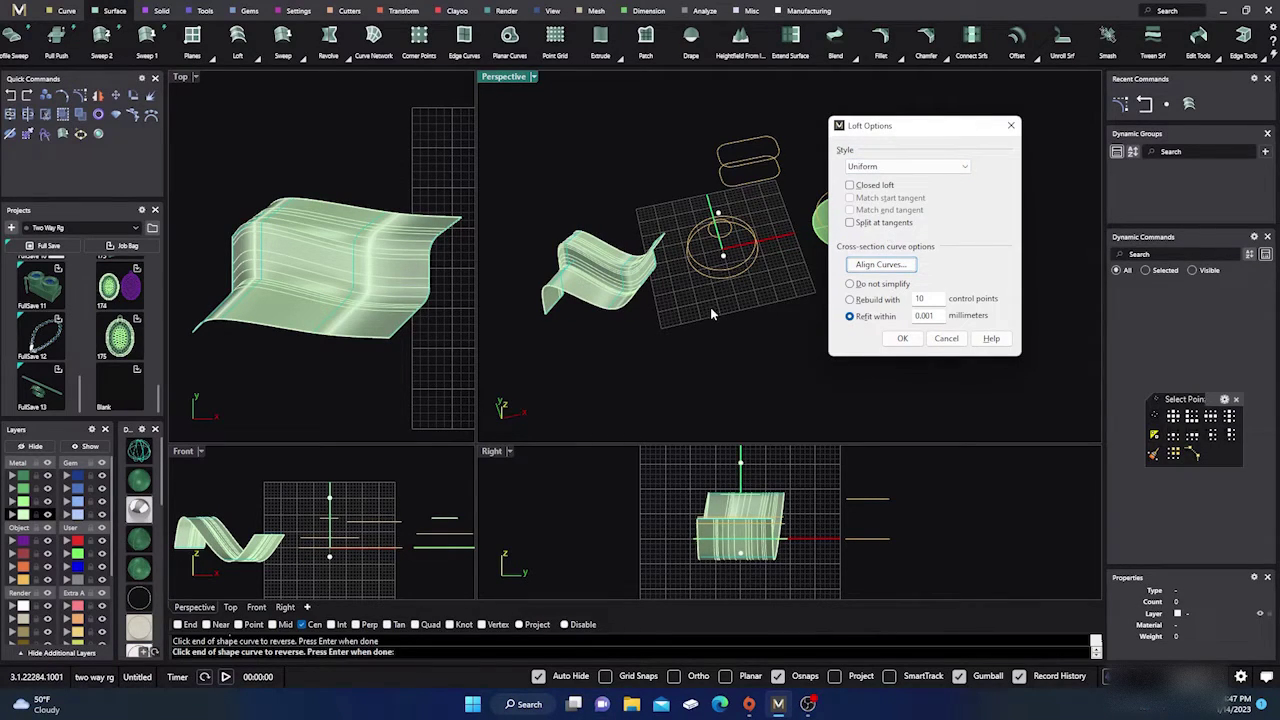
Step: Set the loft style to Normal and examine the previewed surface through the four open curves
scroll(710, 309, down, 4)
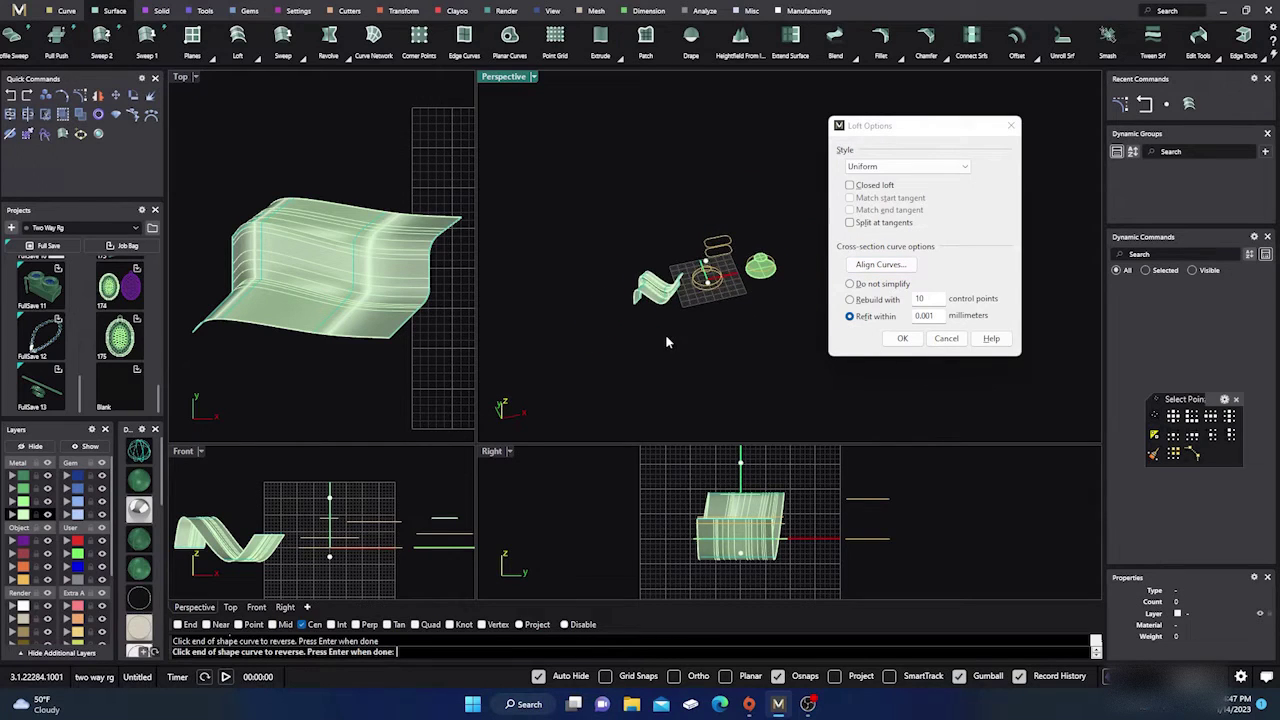
scroll(665, 335, up, 1)
scroll(670, 260, up, 3)
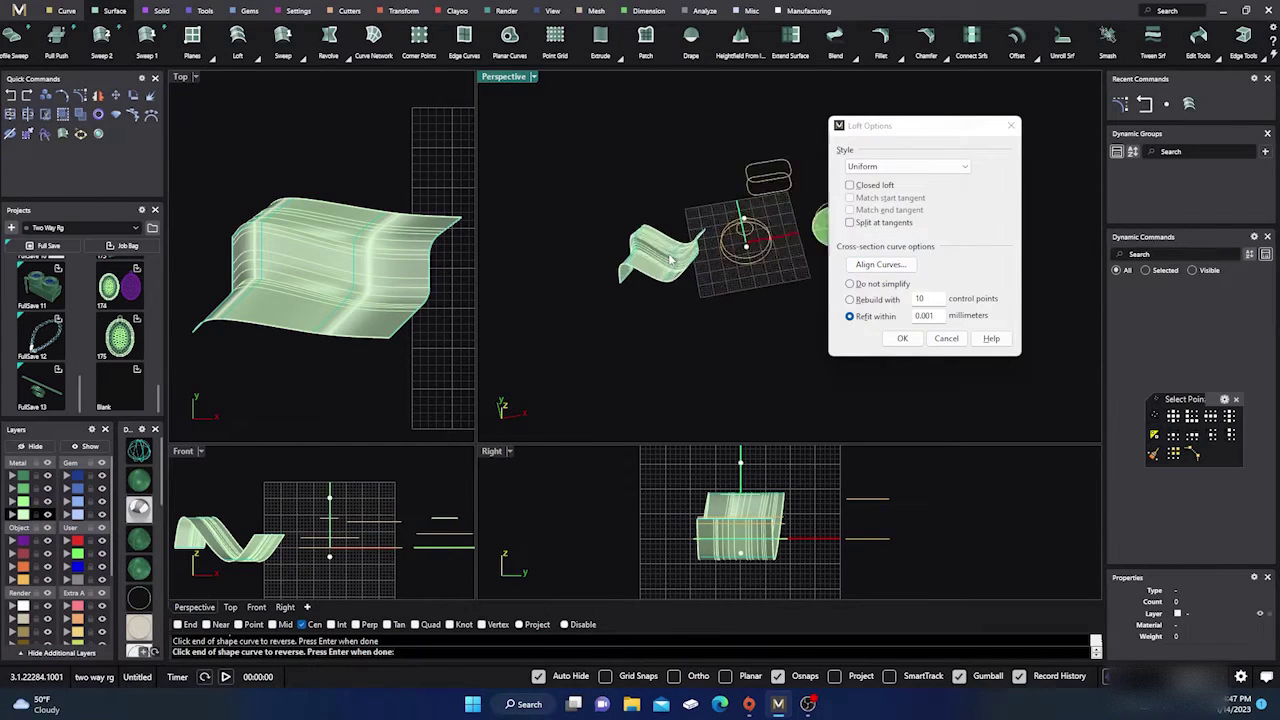
scroll(668, 258, up, 3)
scroll(668, 253, down, 2)
scroll(668, 253, up, 1)
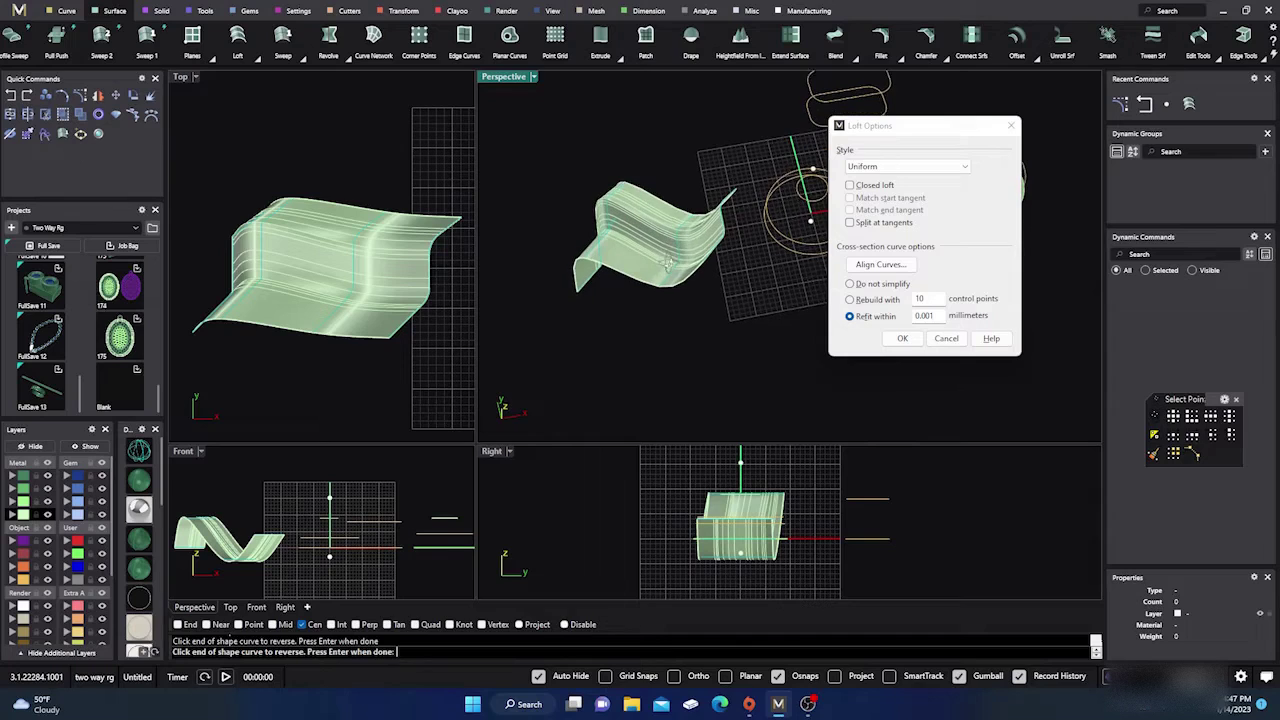
click(950, 168)
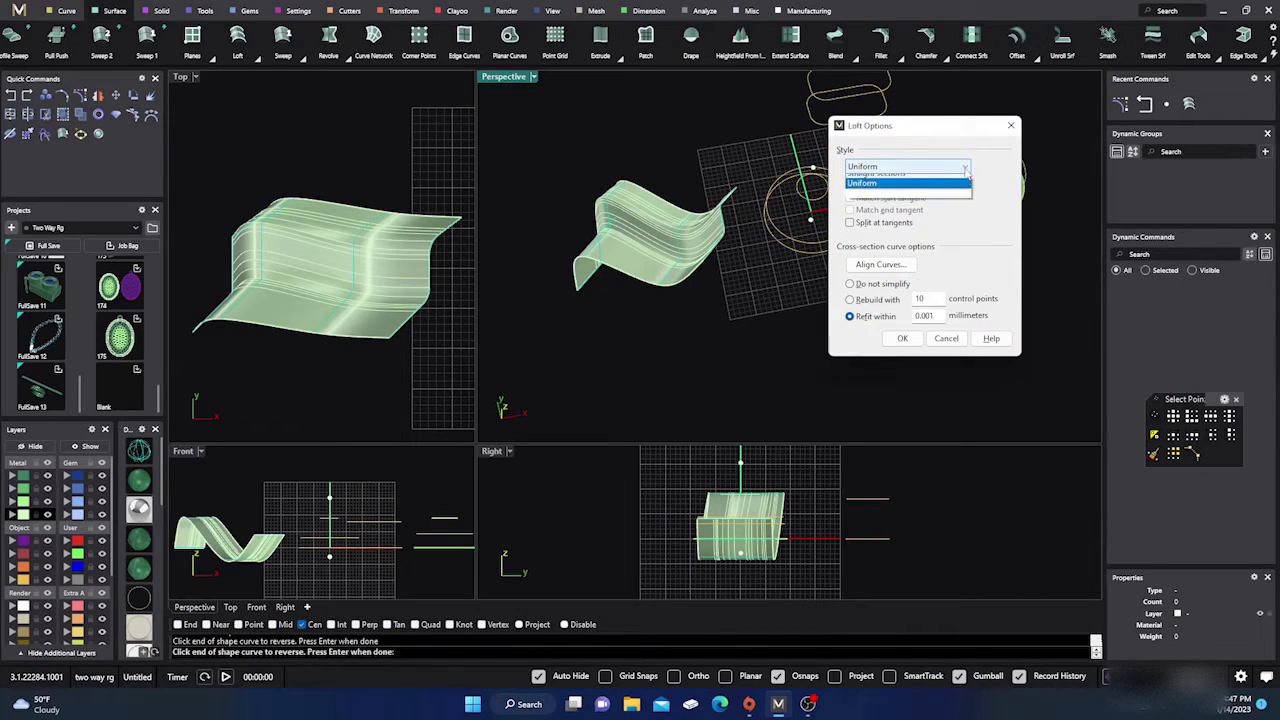
click(885, 182)
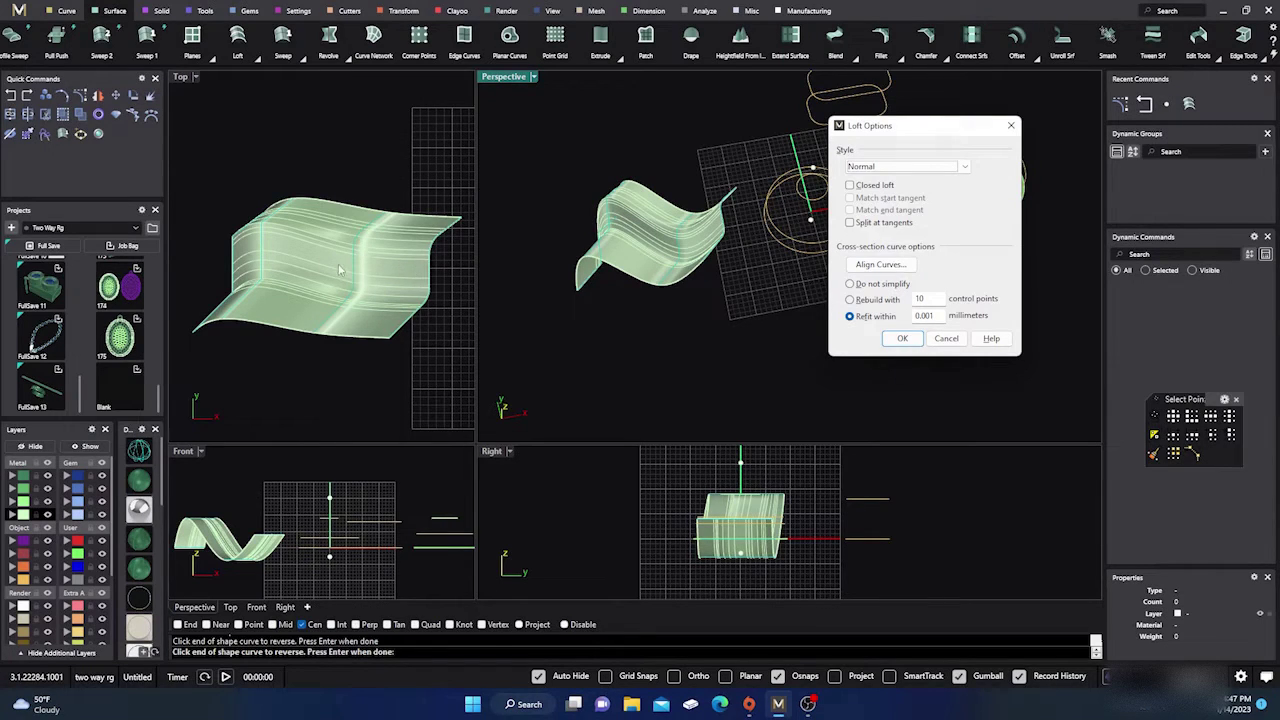
scroll(372, 246, down, 3)
right_drag(367, 266, 386, 250)
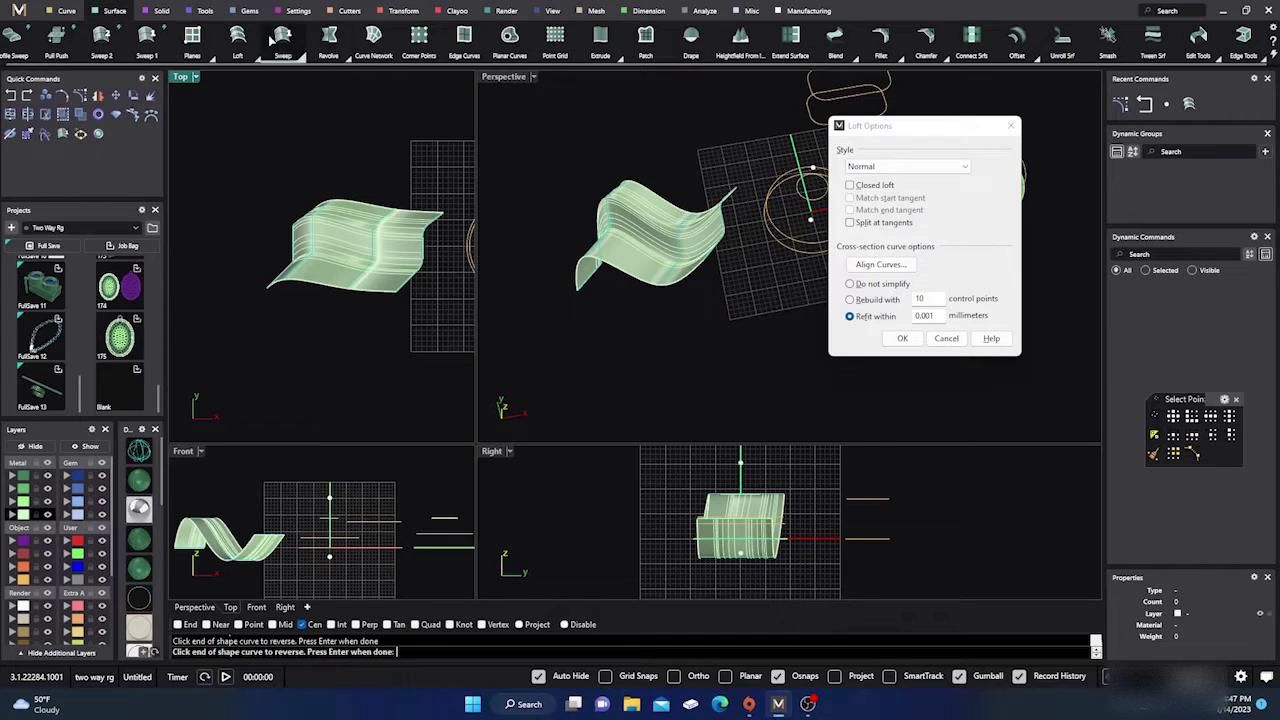
Step: Abort the loft, draw four separate straight lines in a row above the open curves in the Top view, and select them
click(66, 11)
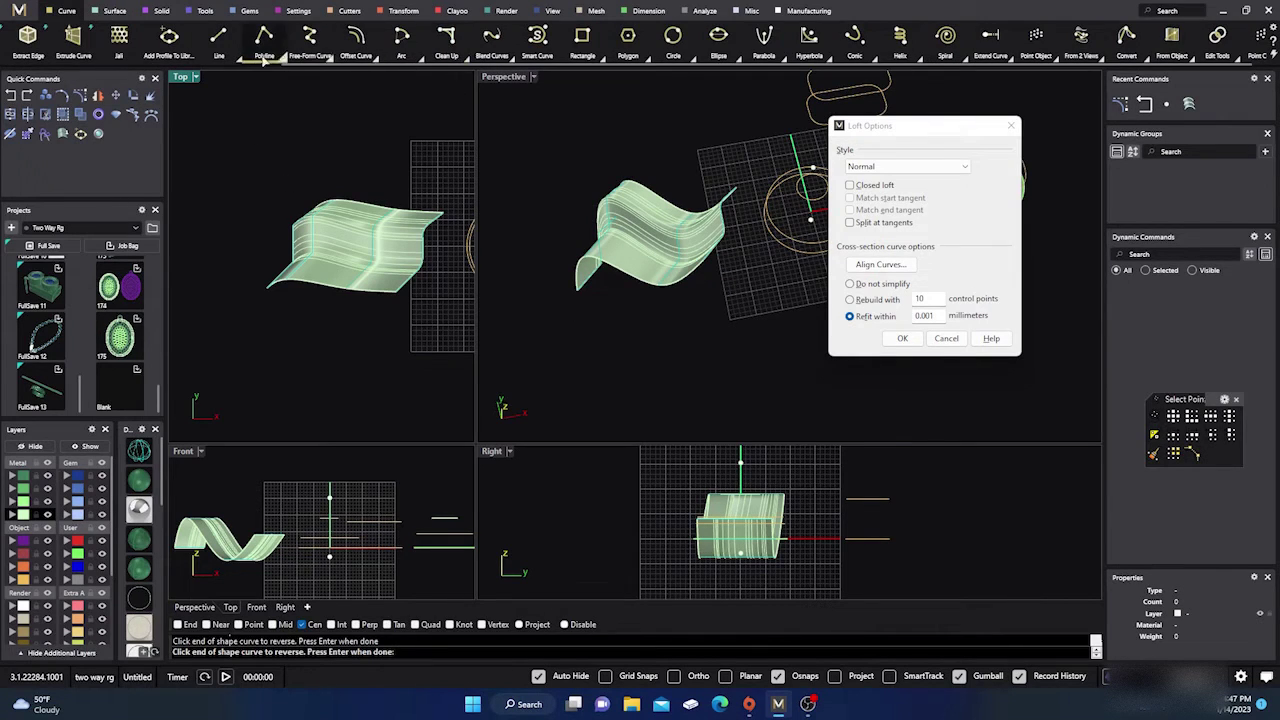
click(219, 37)
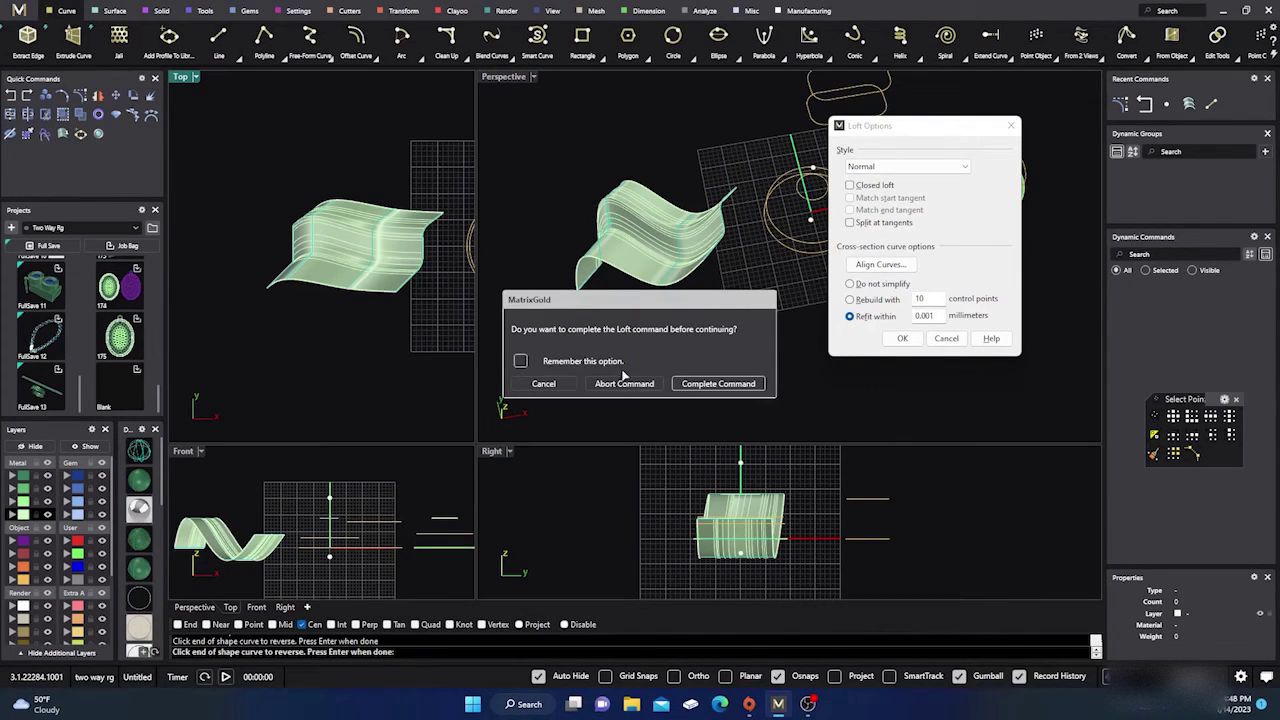
click(626, 384)
click(238, 113)
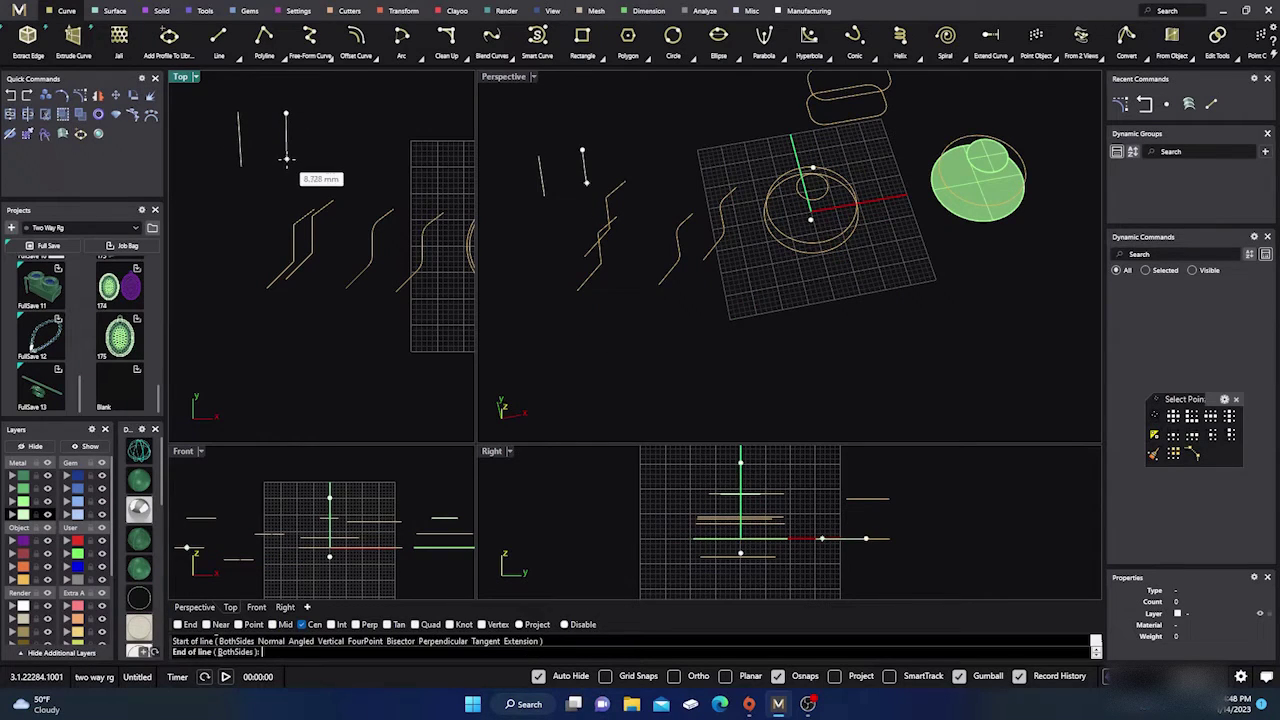
click(286, 158)
key(Return)
click(345, 110)
click(345, 178)
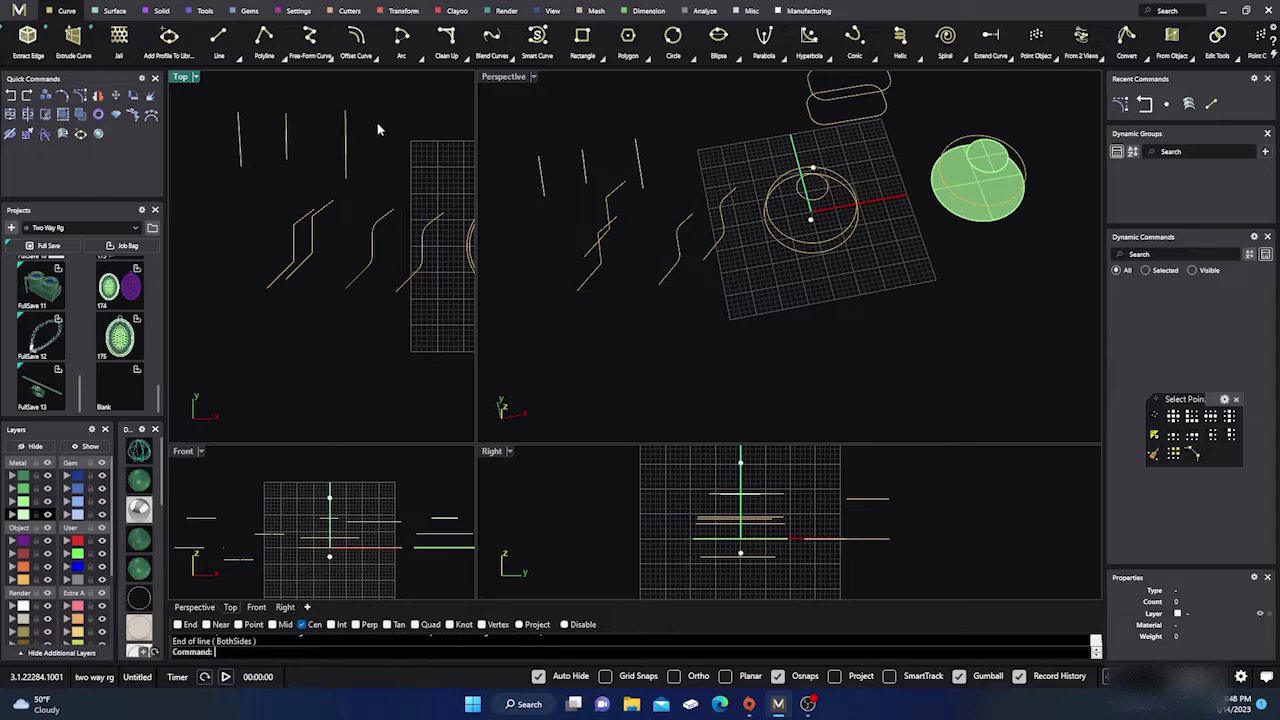
key(Return)
click(399, 118)
click(397, 148)
drag(414, 128, 237, 135)
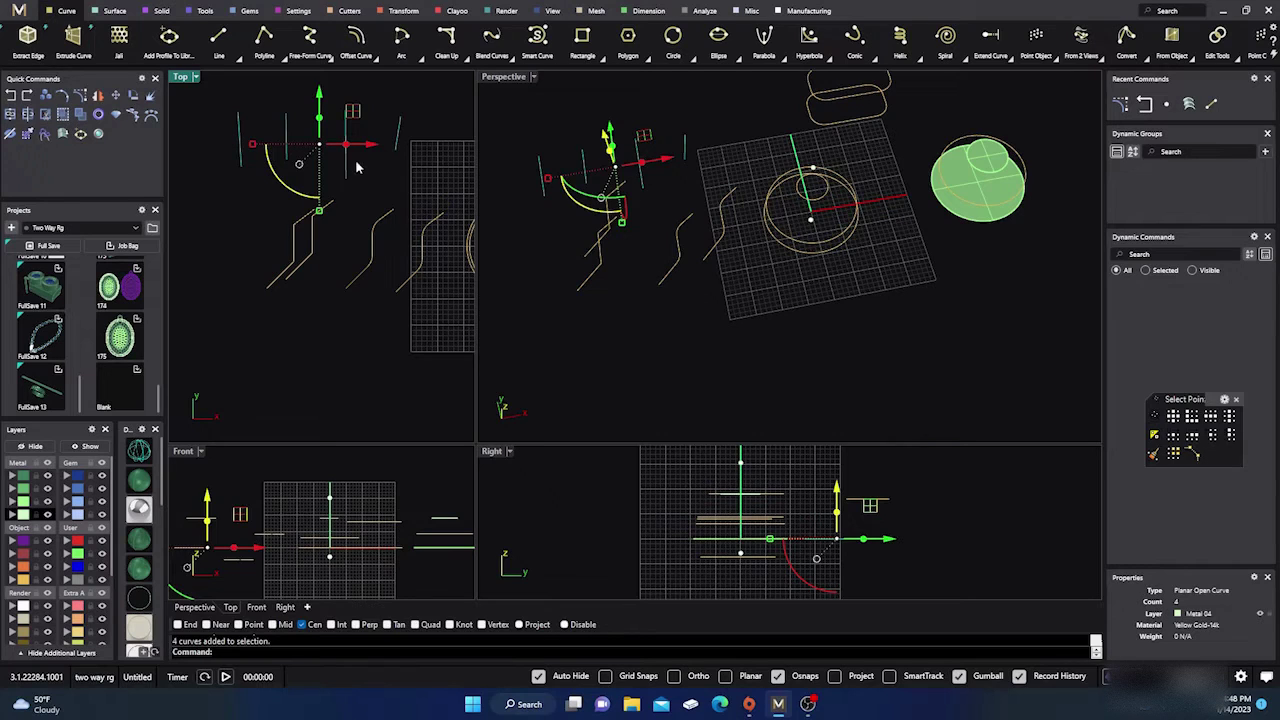
Step: Delete the two inner straight lines and preview a loft between the two outer ones
key(Delete)
drag(359, 174, 280, 134)
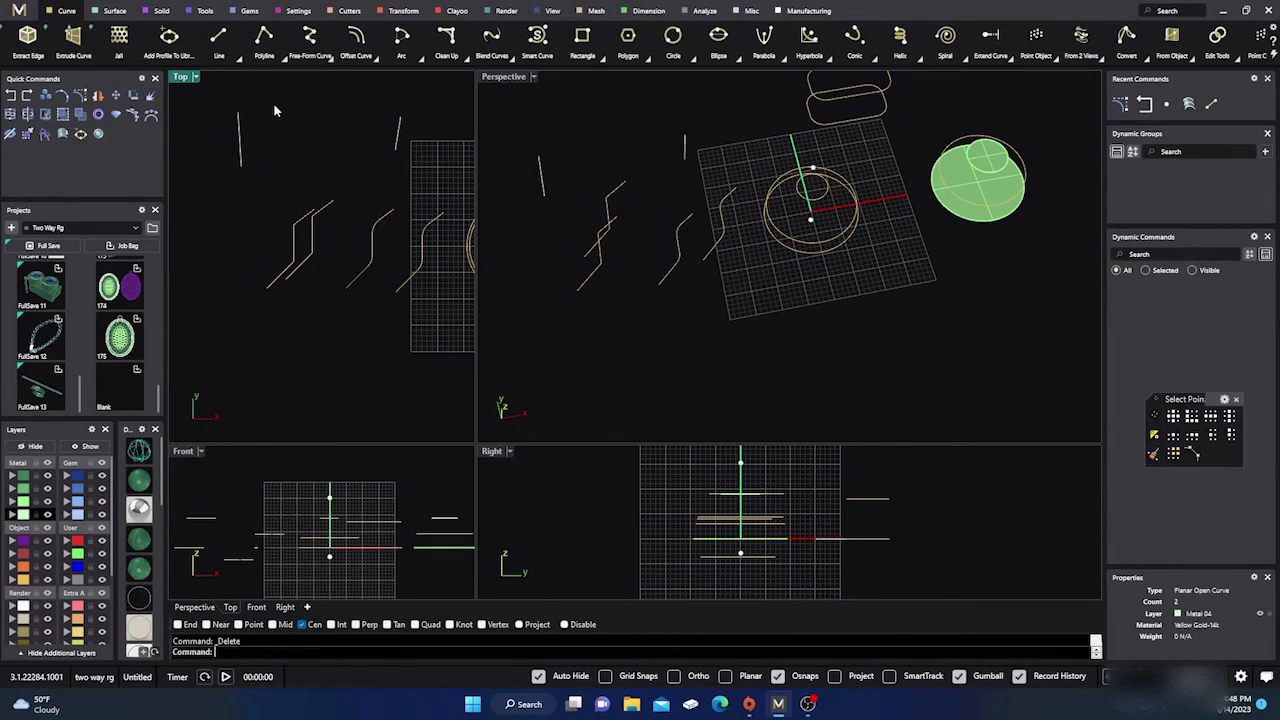
click(115, 11)
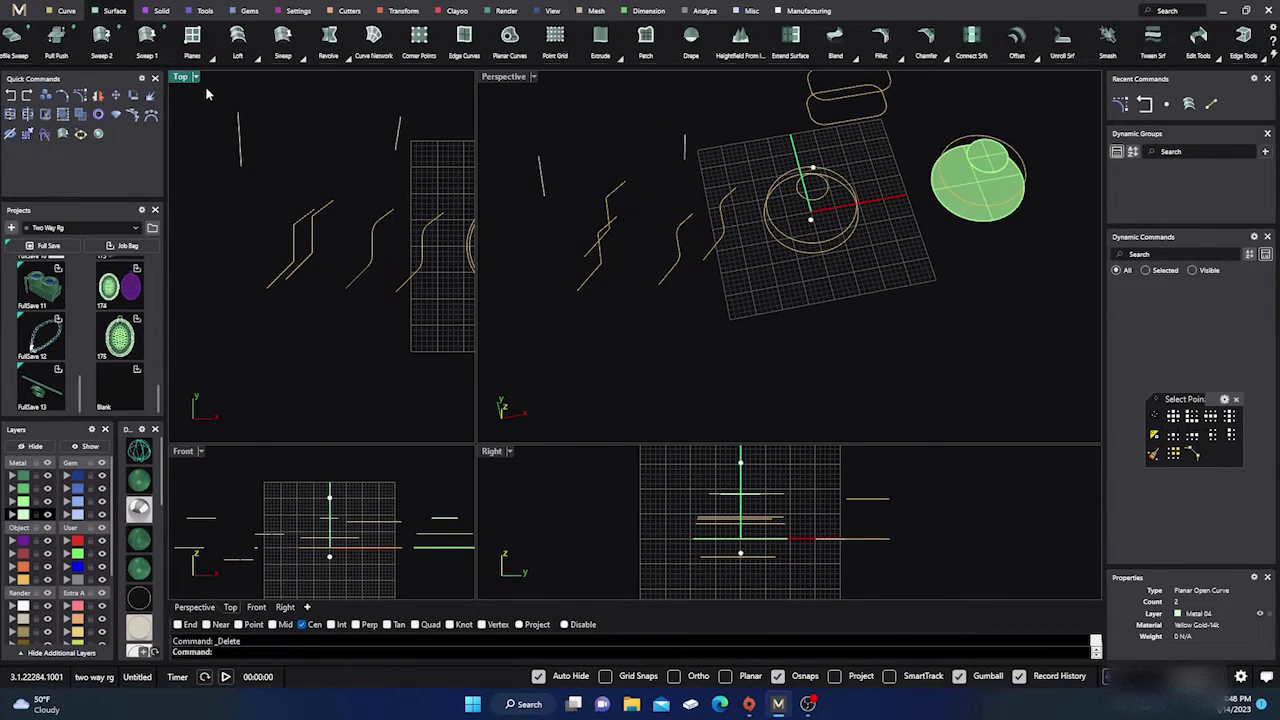
click(237, 37)
click(246, 141)
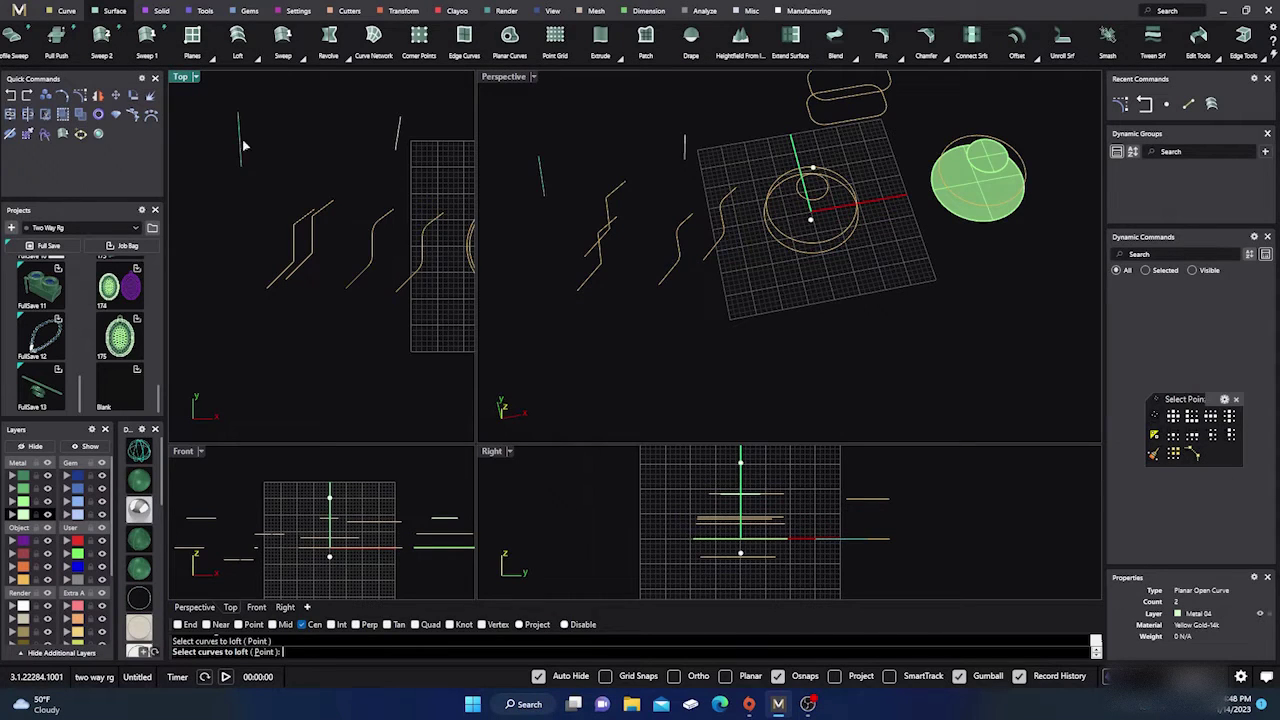
key(Return)
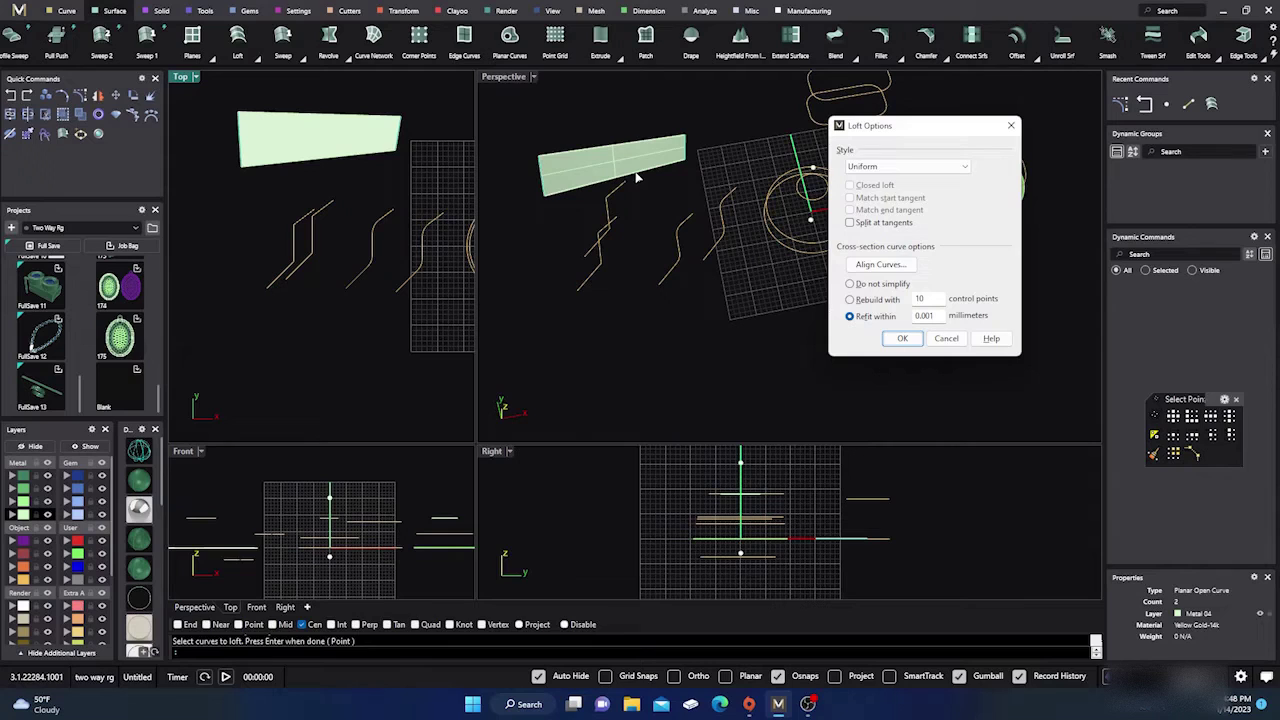
Step: Abort the loft and delete the two outer straight lines
click(942, 339)
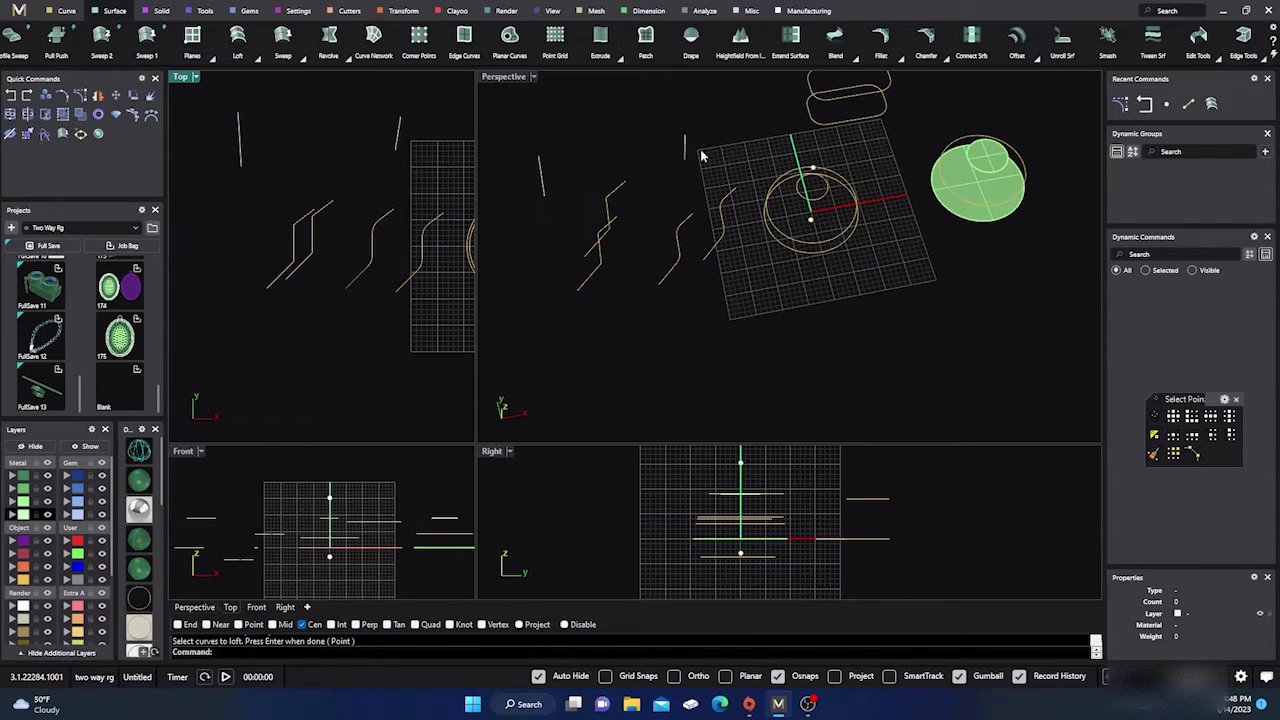
click(540, 182)
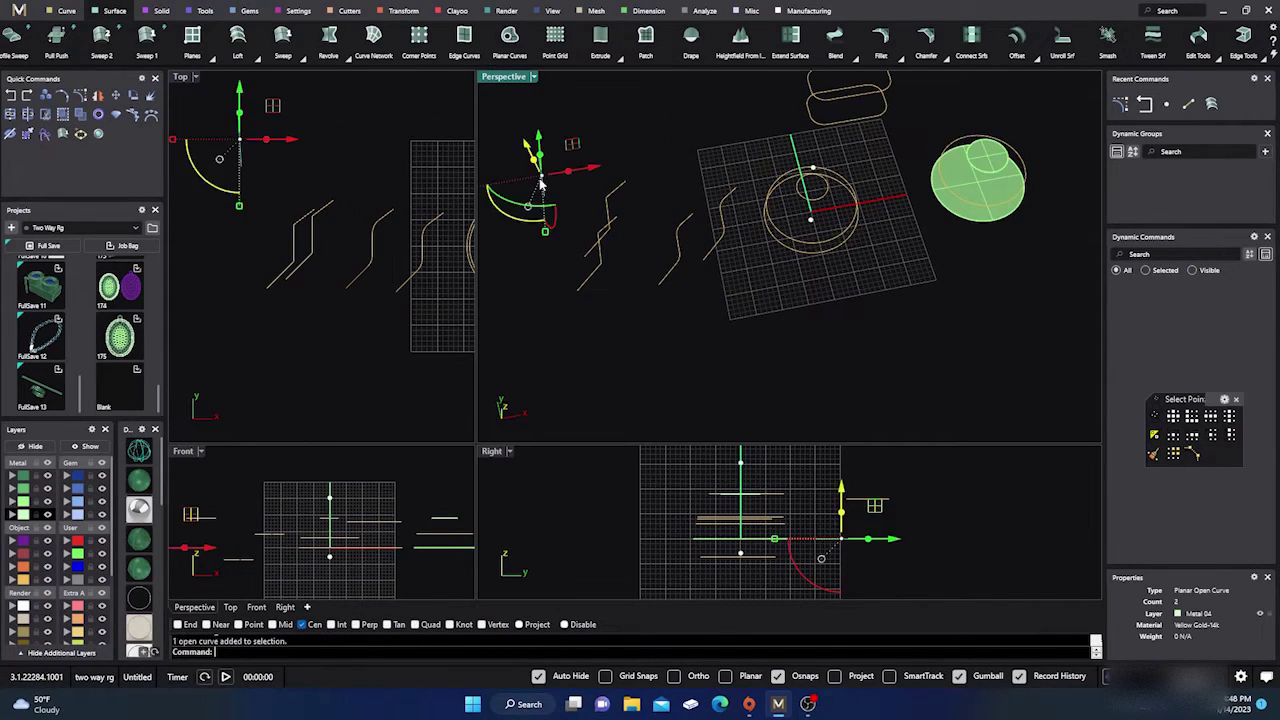
key(Delete)
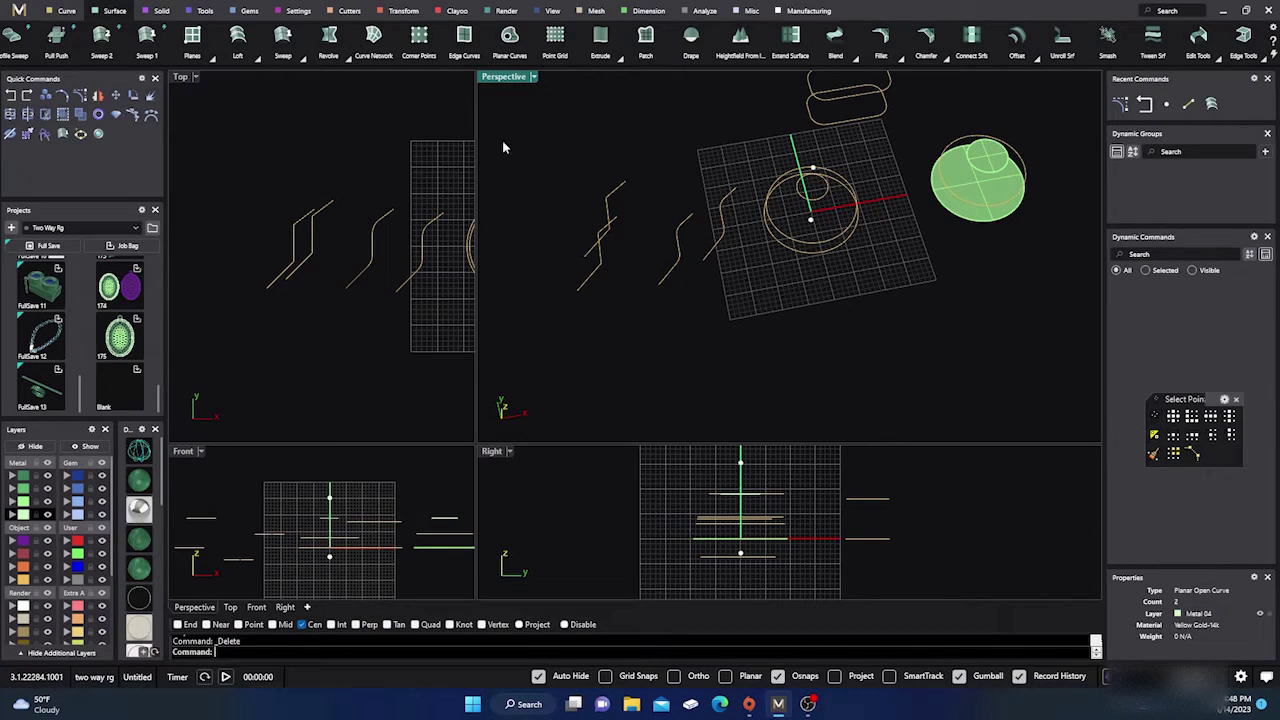
Step: Preview a loft through the four open bent curves in order, picking them near their middles
click(237, 40)
click(297, 243)
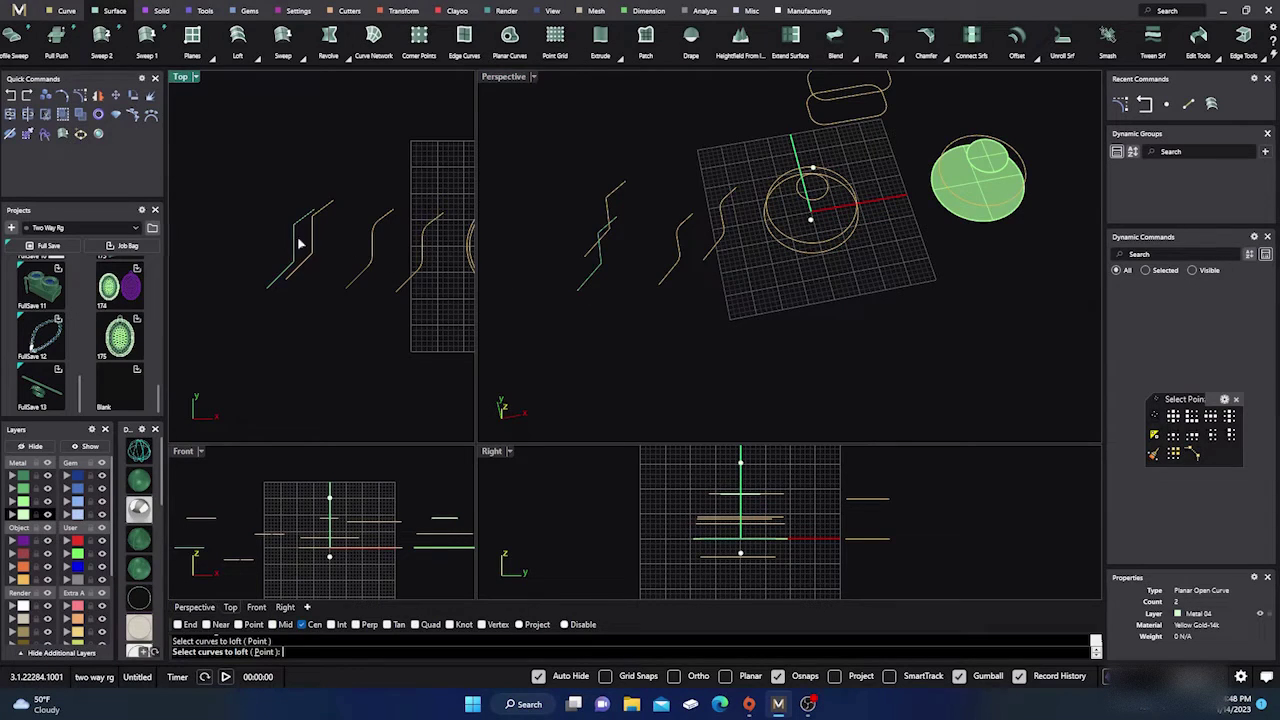
click(369, 265)
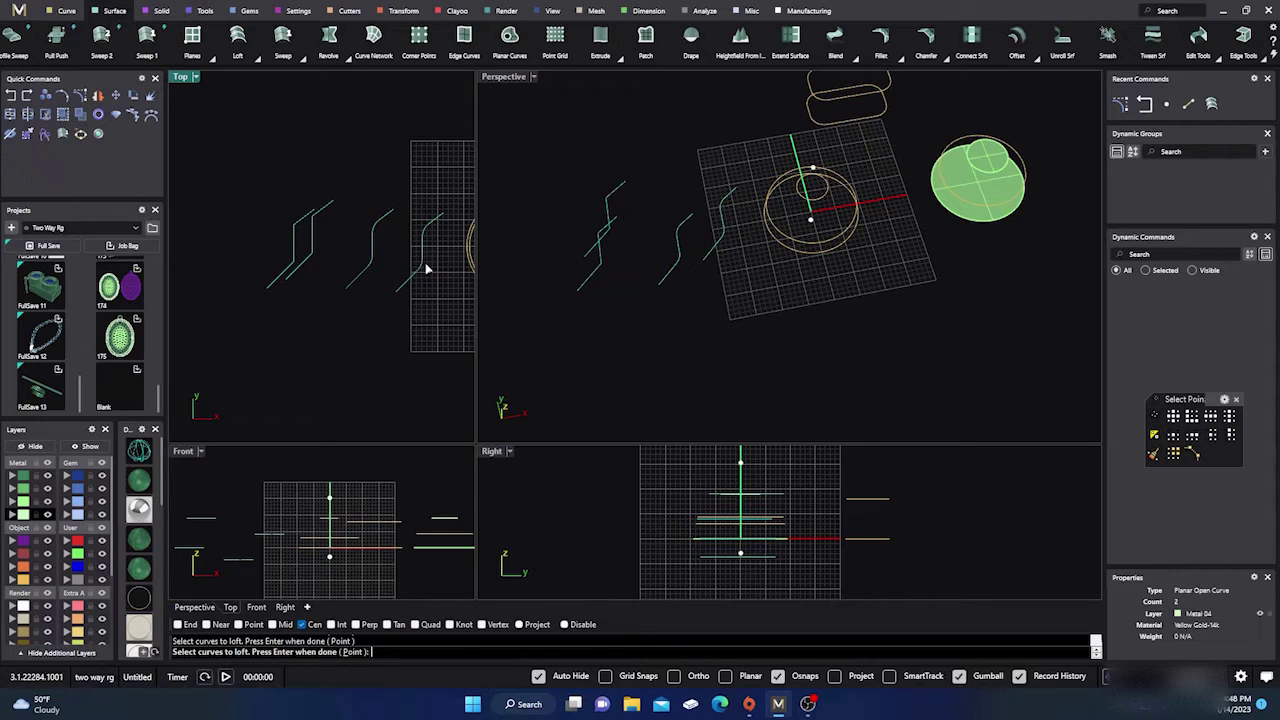
key(Return)
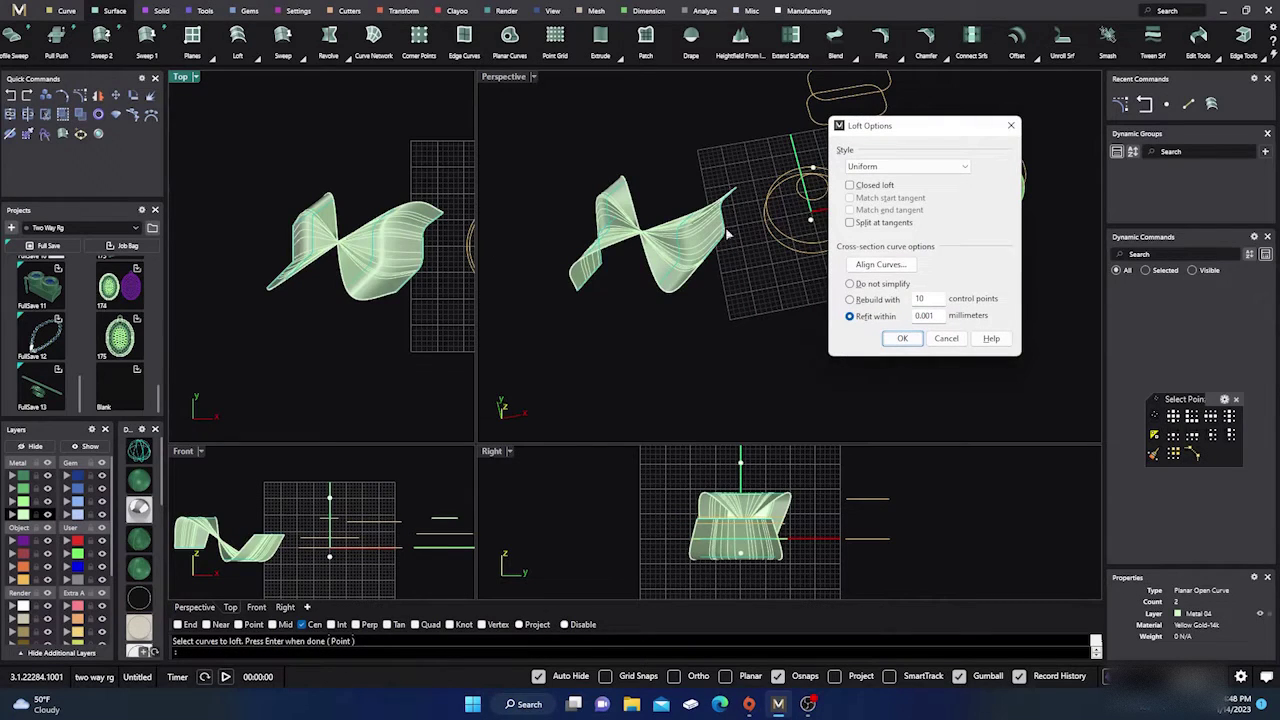
Step: Align the loft's cross-section curves by reversing the third and fourth curves, and abort the loft
click(872, 266)
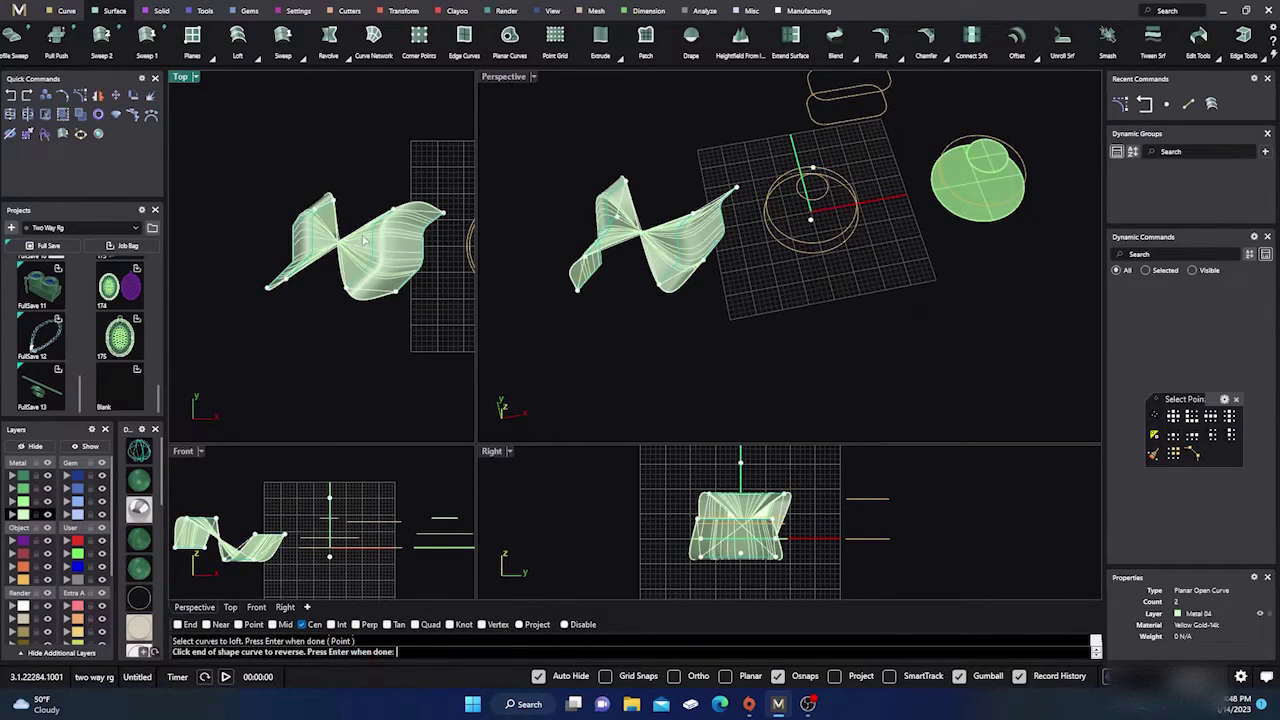
click(395, 213)
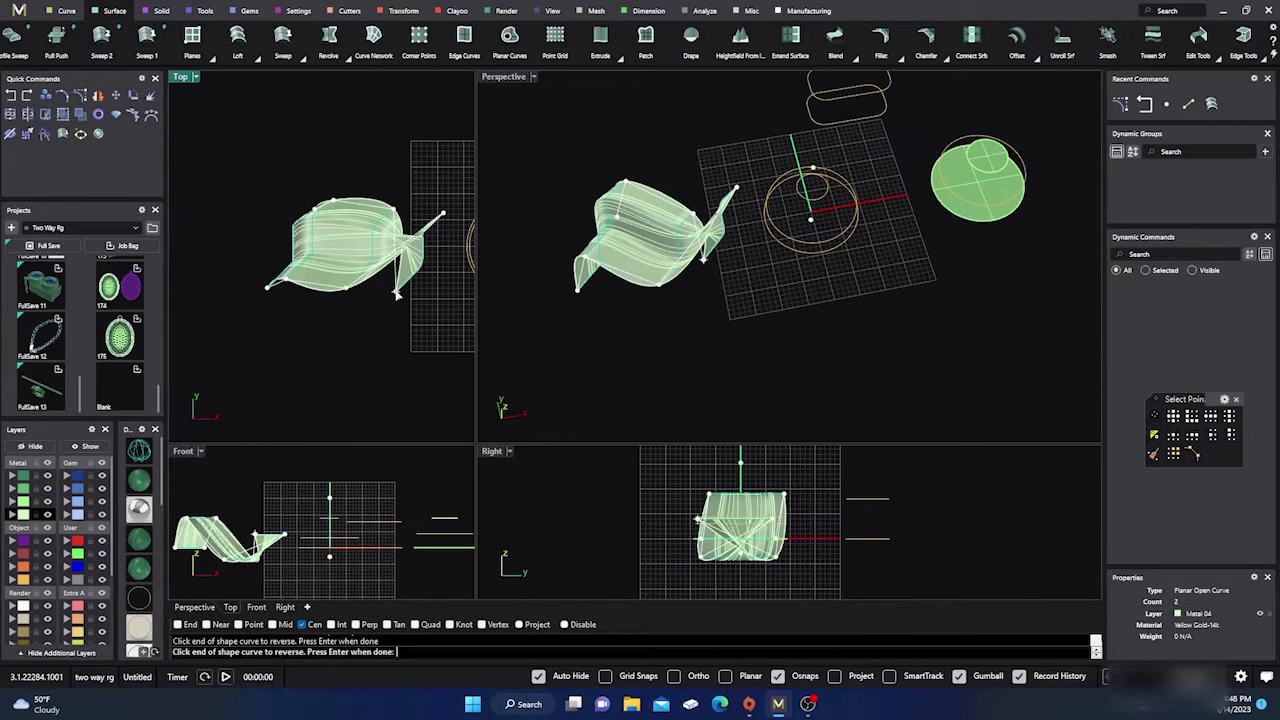
right_click(543, 293)
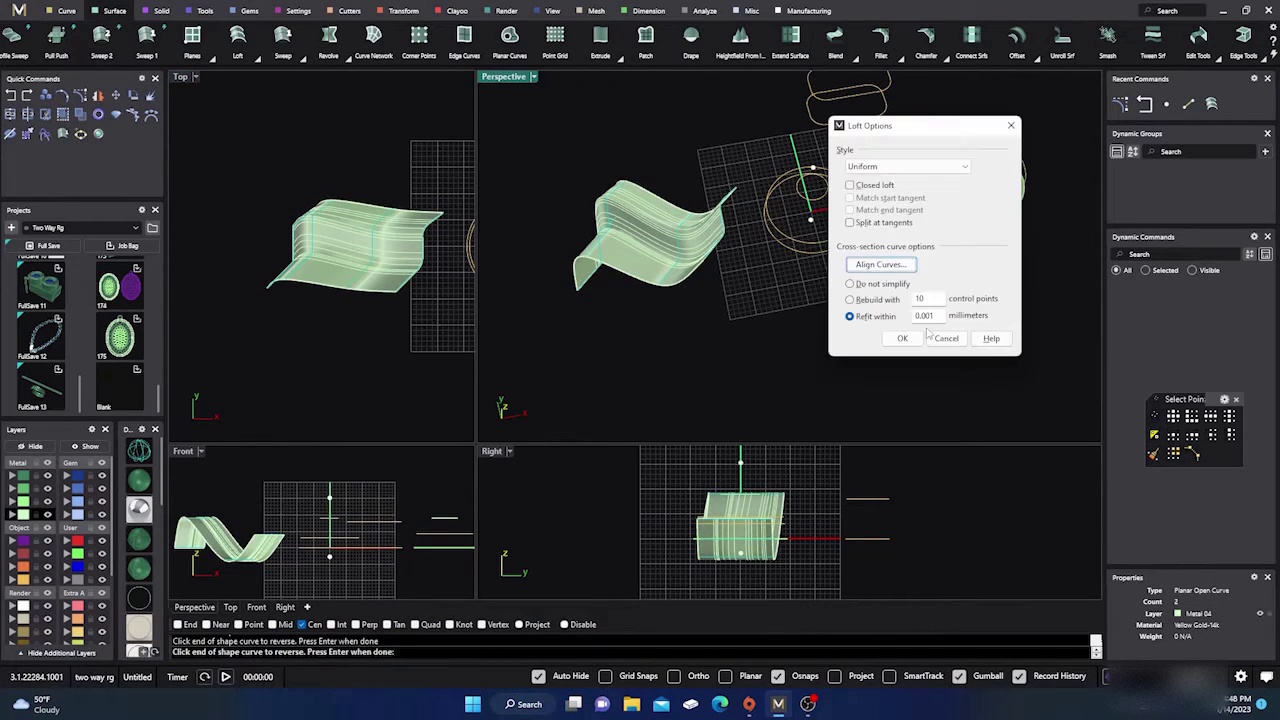
click(946, 339)
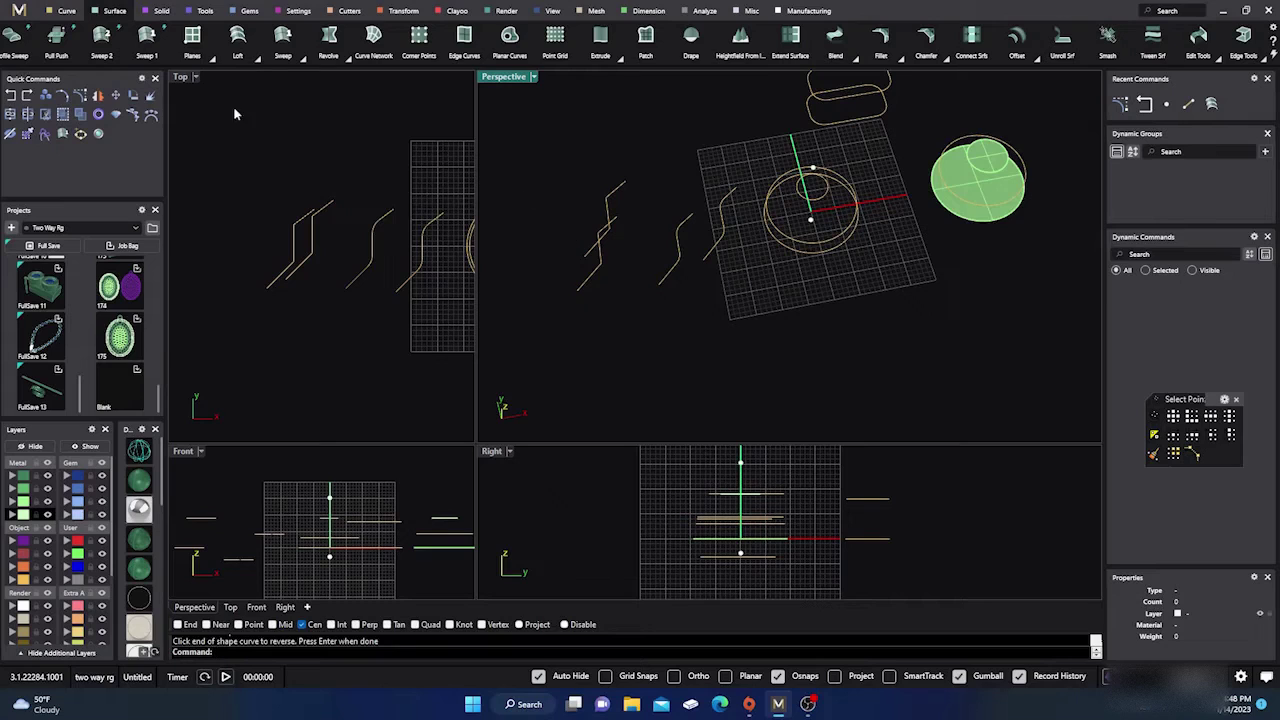
Step: Preview a new loft through the four open bent curves in order, picking each near its lower end in the Top view
click(237, 45)
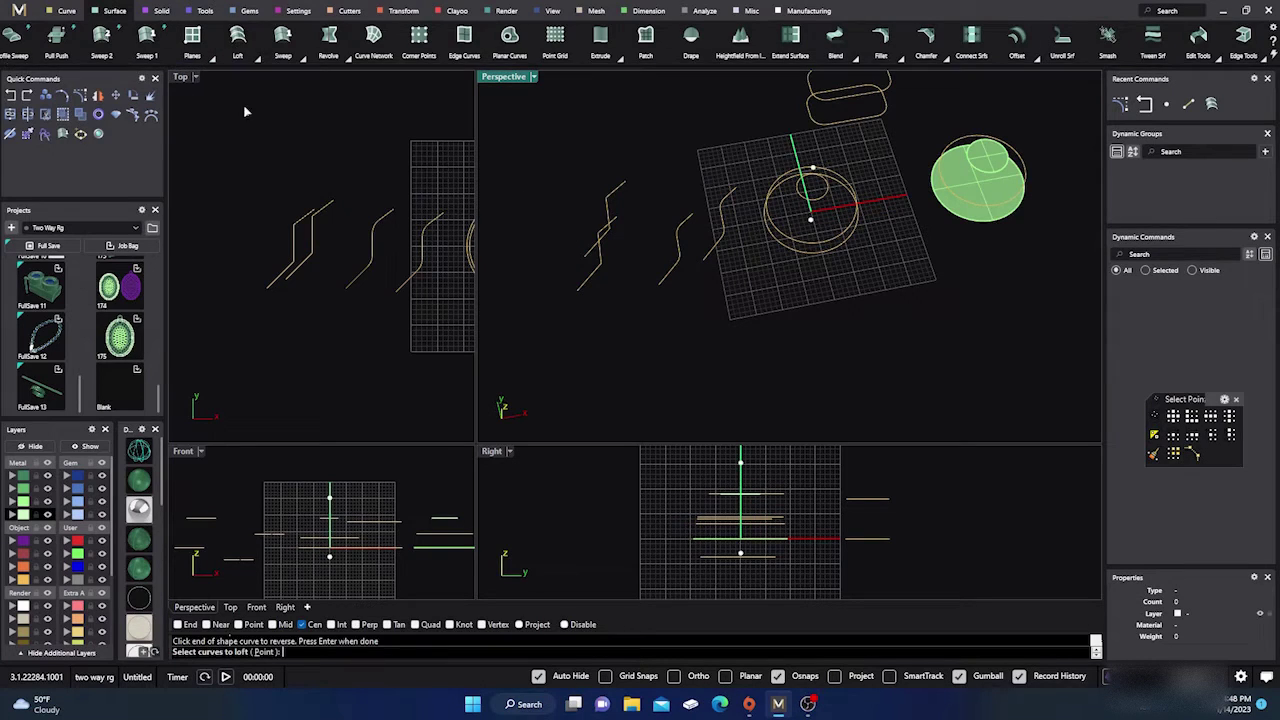
click(267, 291)
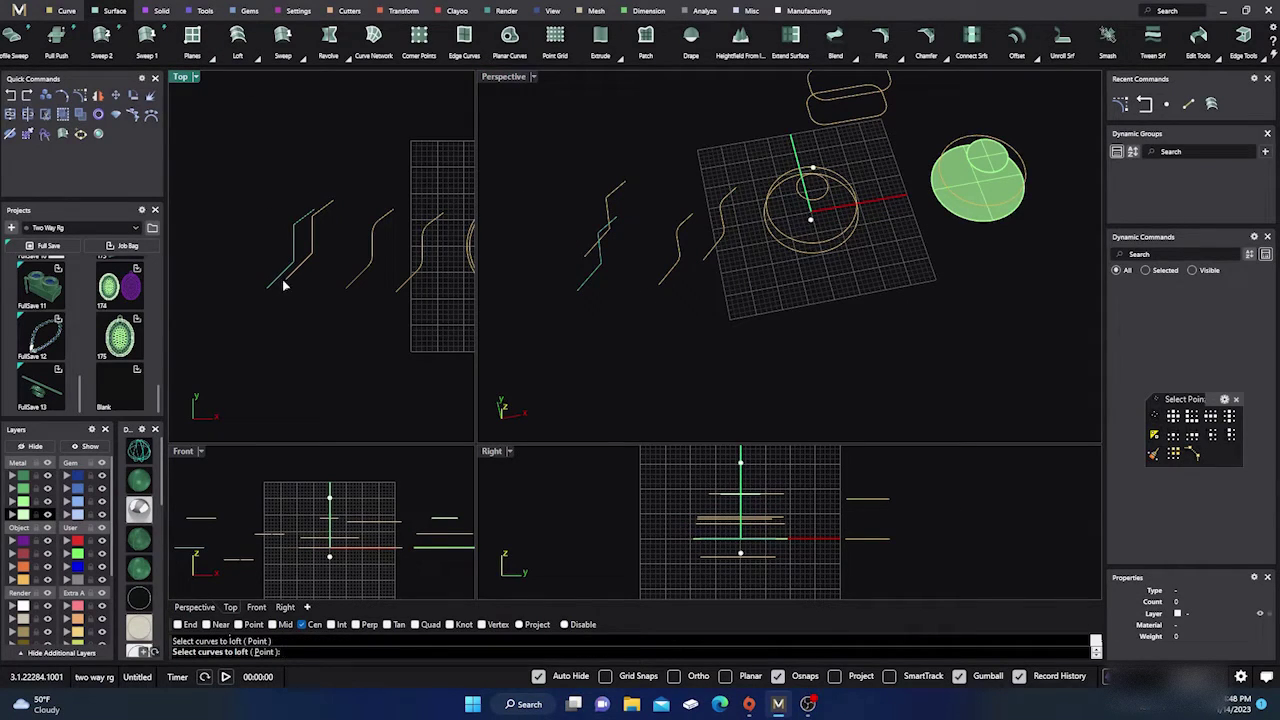
click(287, 284)
click(351, 288)
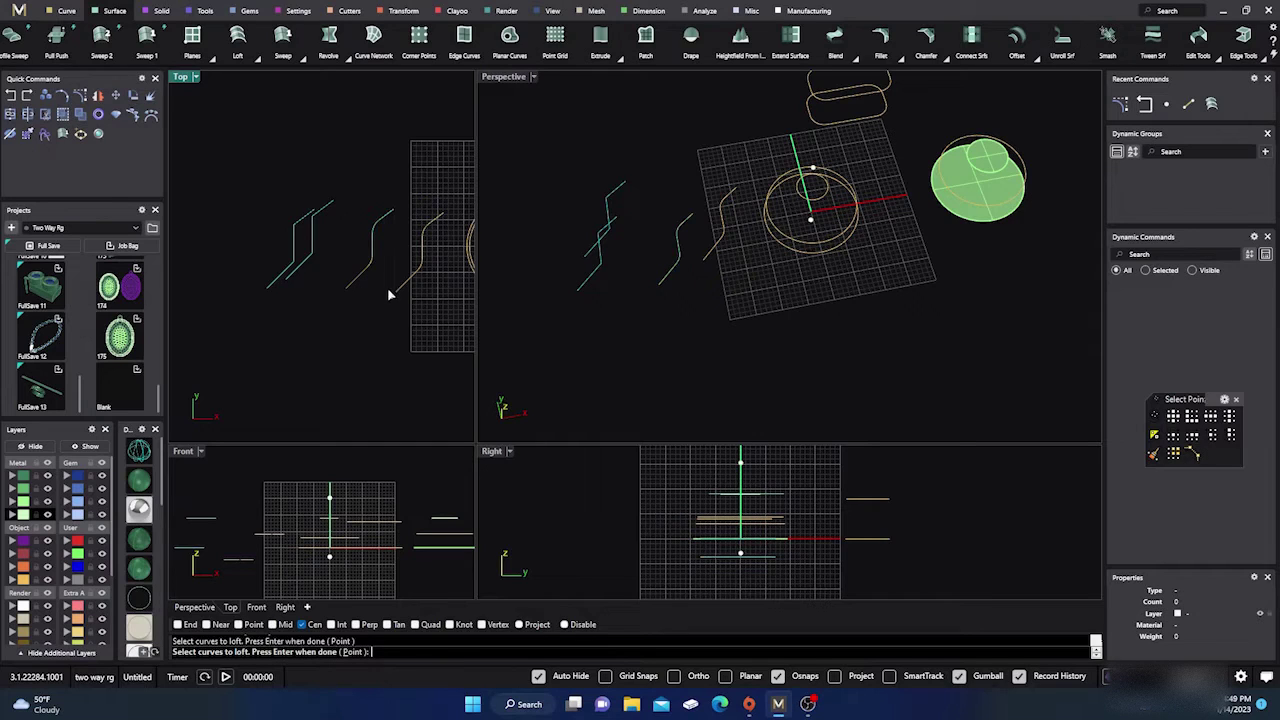
click(395, 294)
key(Return)
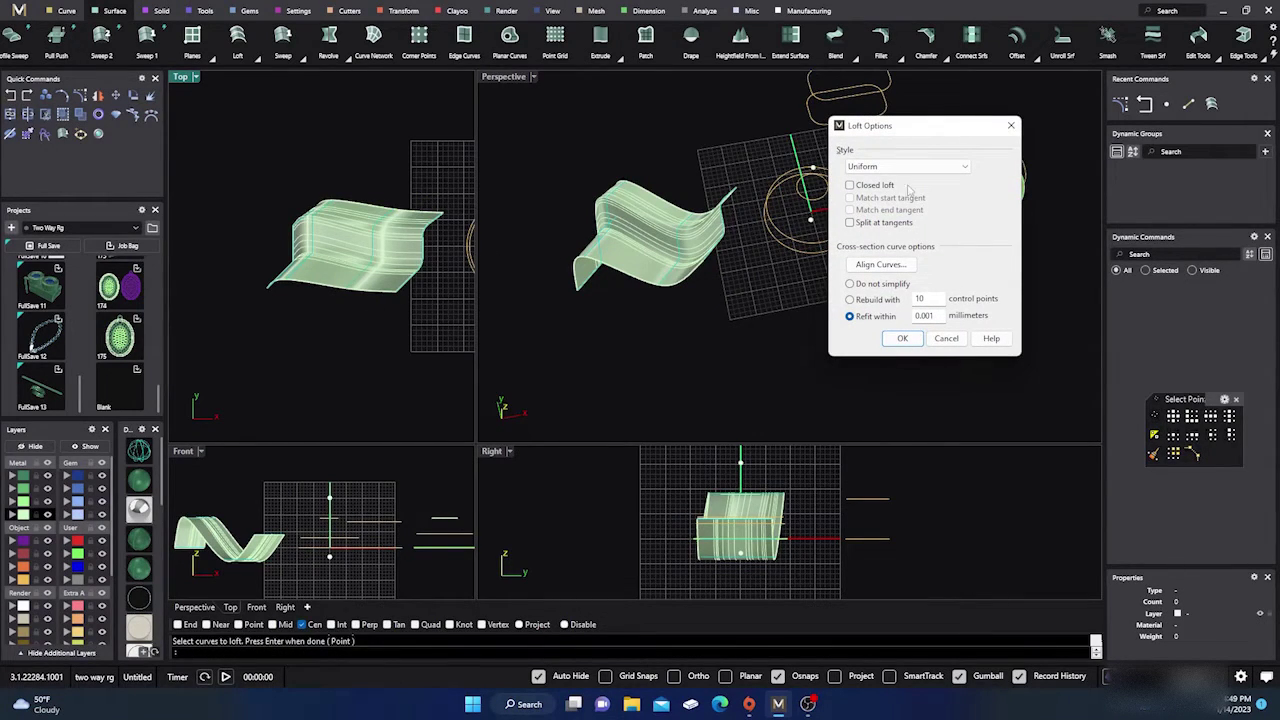
Step: Change the loft style to Normal and to Loose, and examine how the loose surface relates to the input curves
click(963, 167)
click(880, 173)
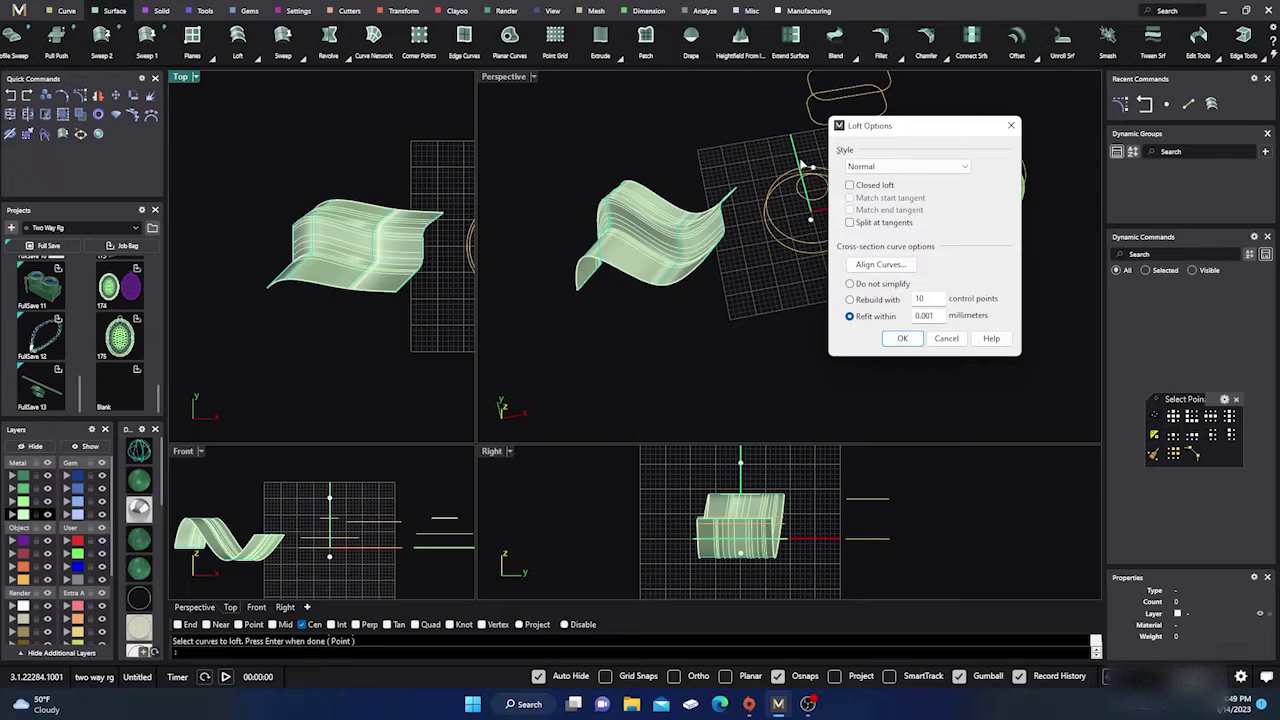
click(963, 172)
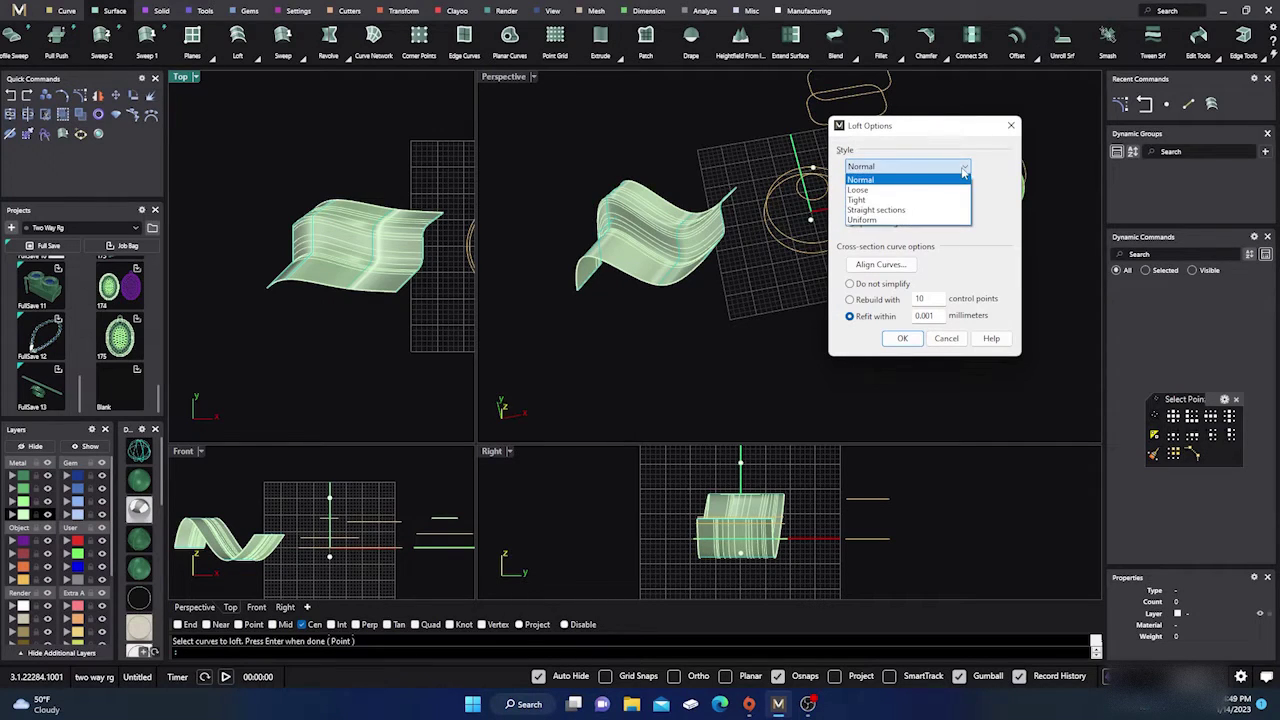
click(861, 195)
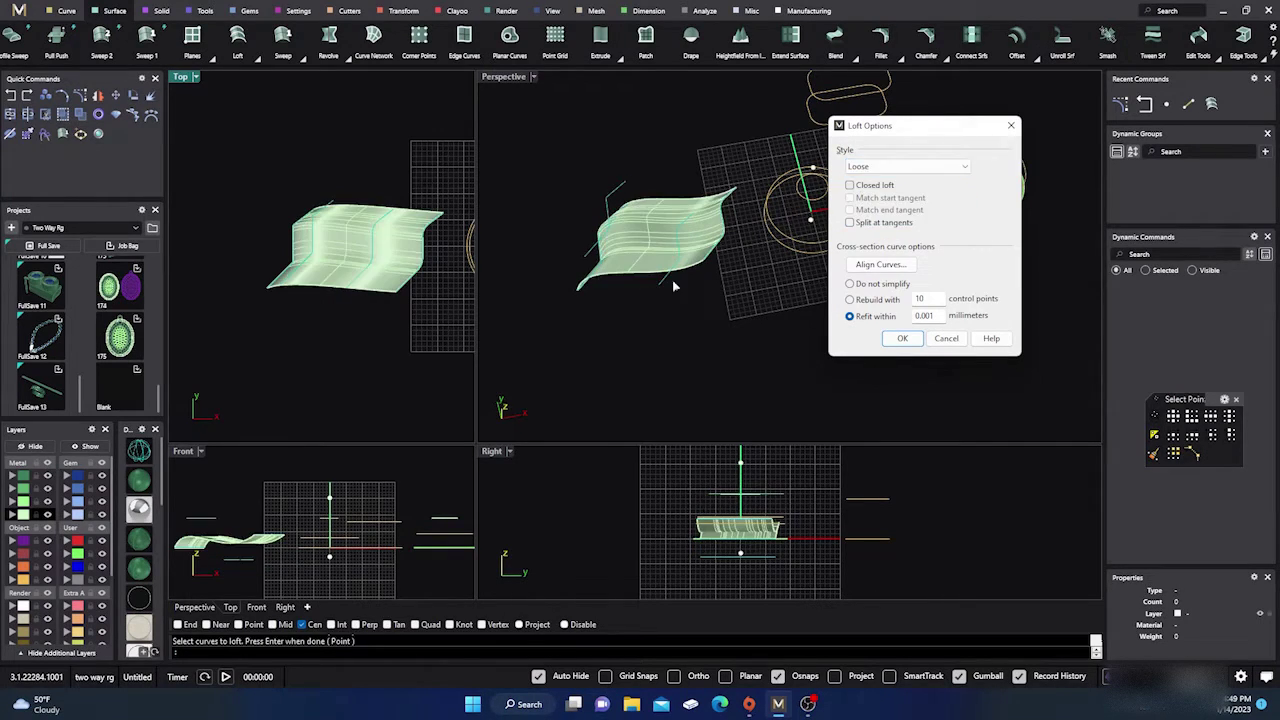
right_drag(649, 352, 580, 322)
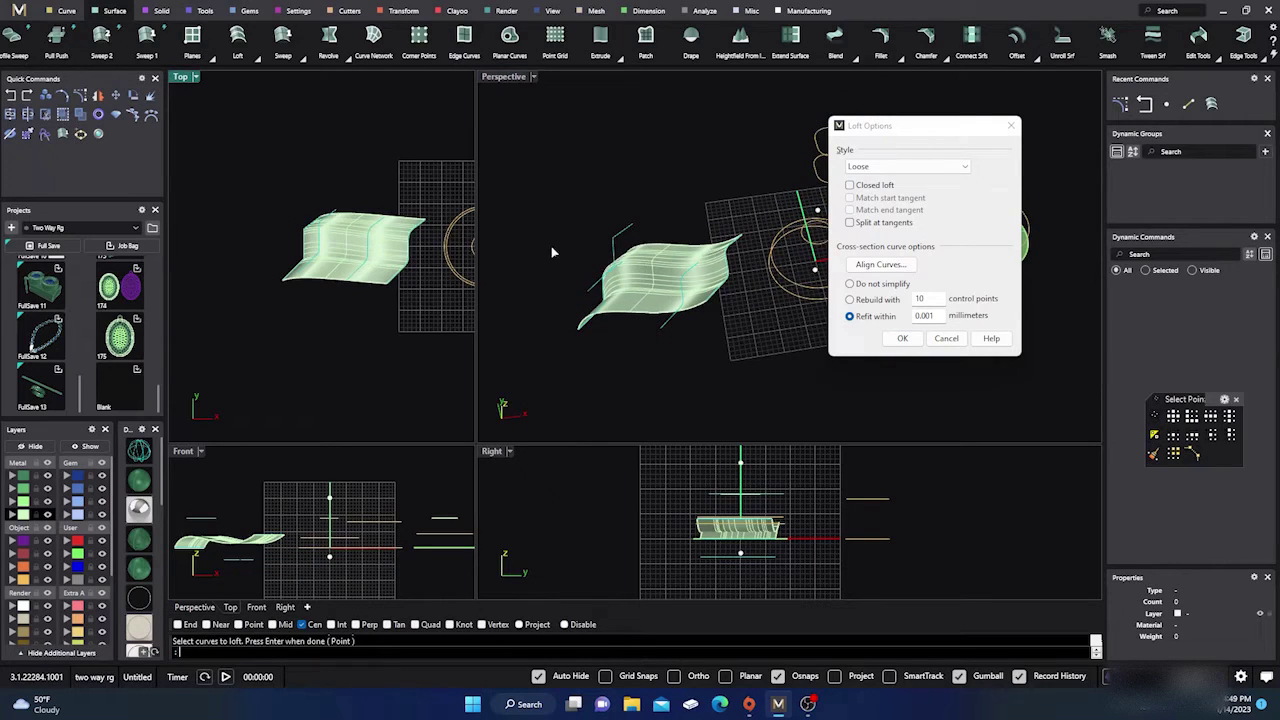
right_drag(553, 244, 615, 336)
scroll(615, 336, up, 3)
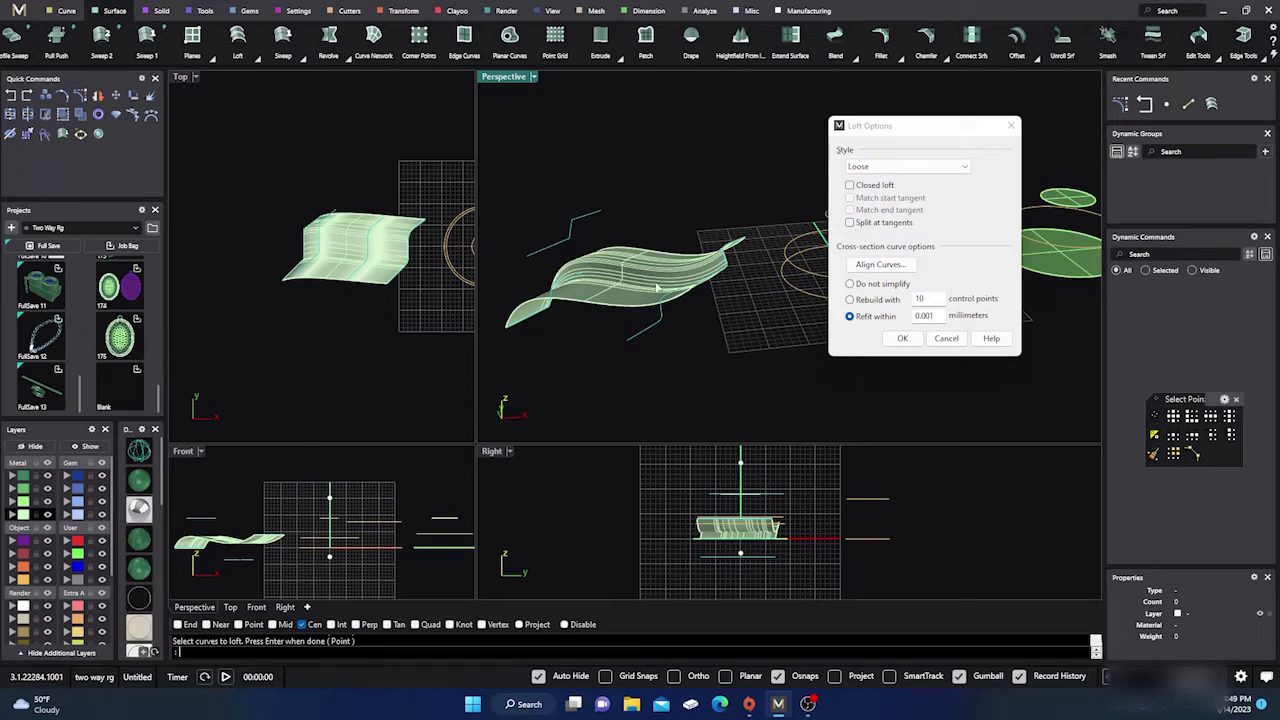
Step: Set the loft style to Tight and examine the previewed surface from close up and from another angle
click(965, 170)
click(851, 202)
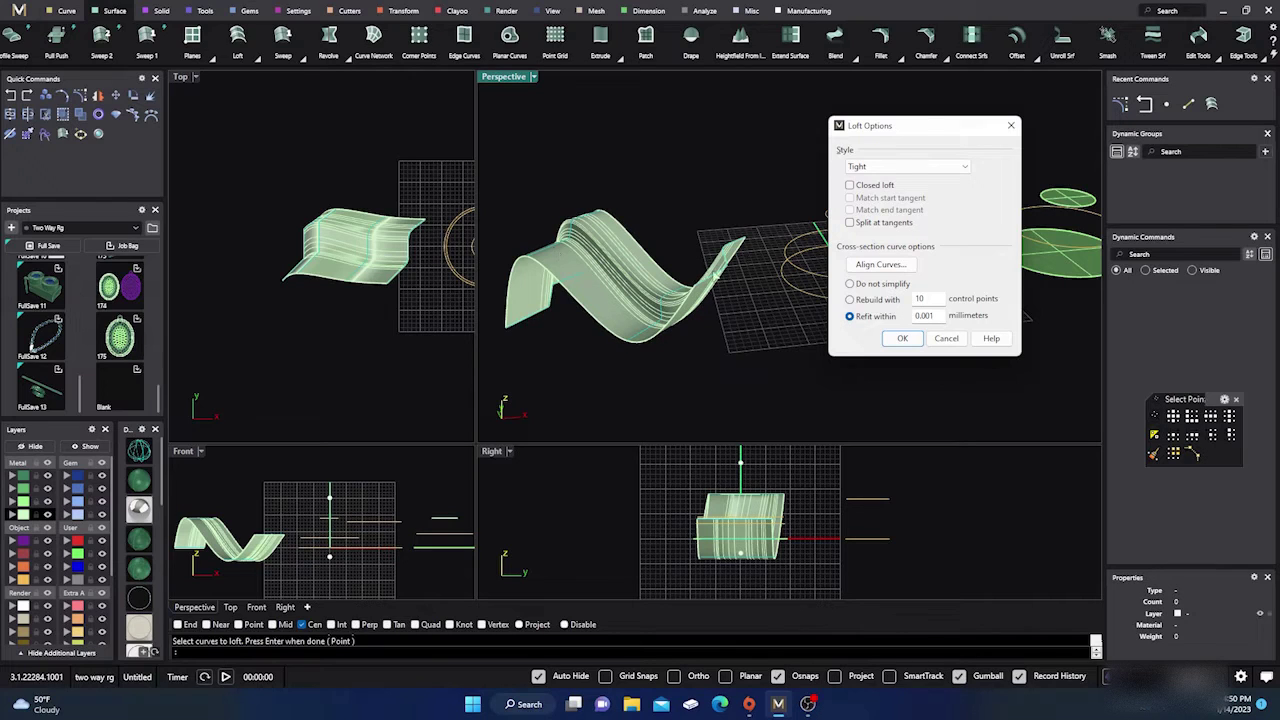
scroll(732, 265, up, 3)
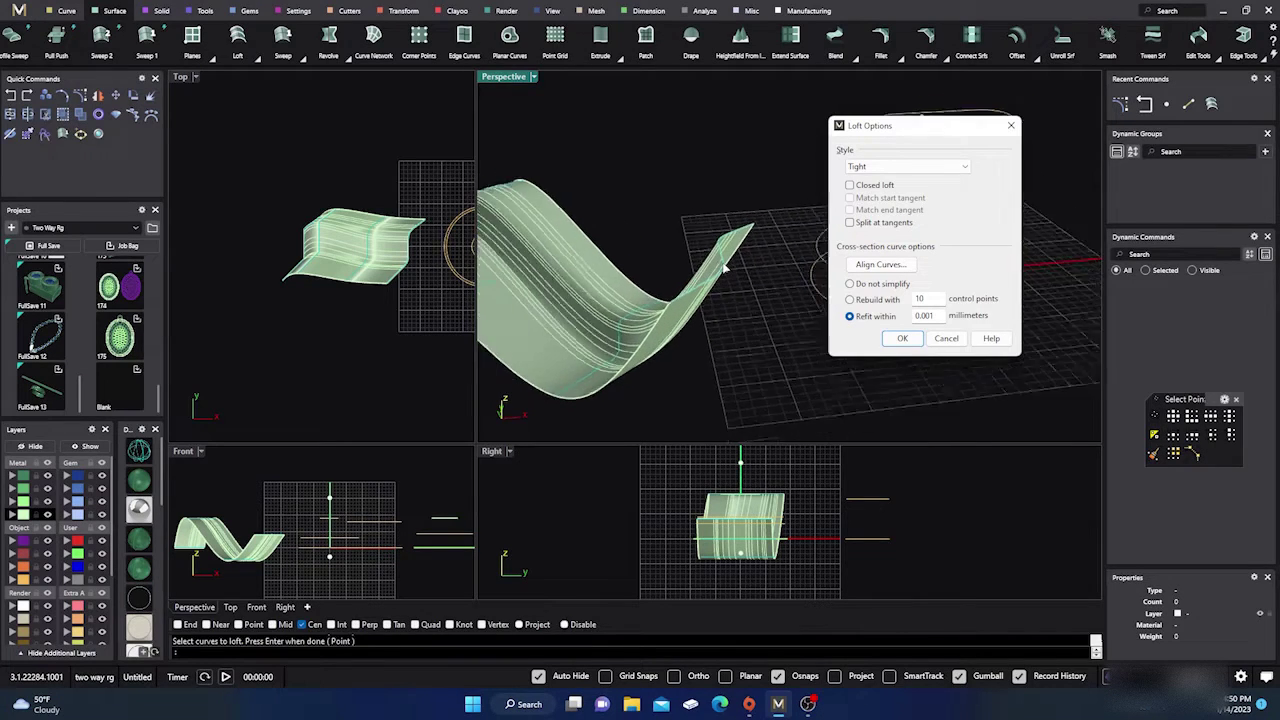
scroll(728, 267, down, 4)
right_drag(686, 214, 666, 219)
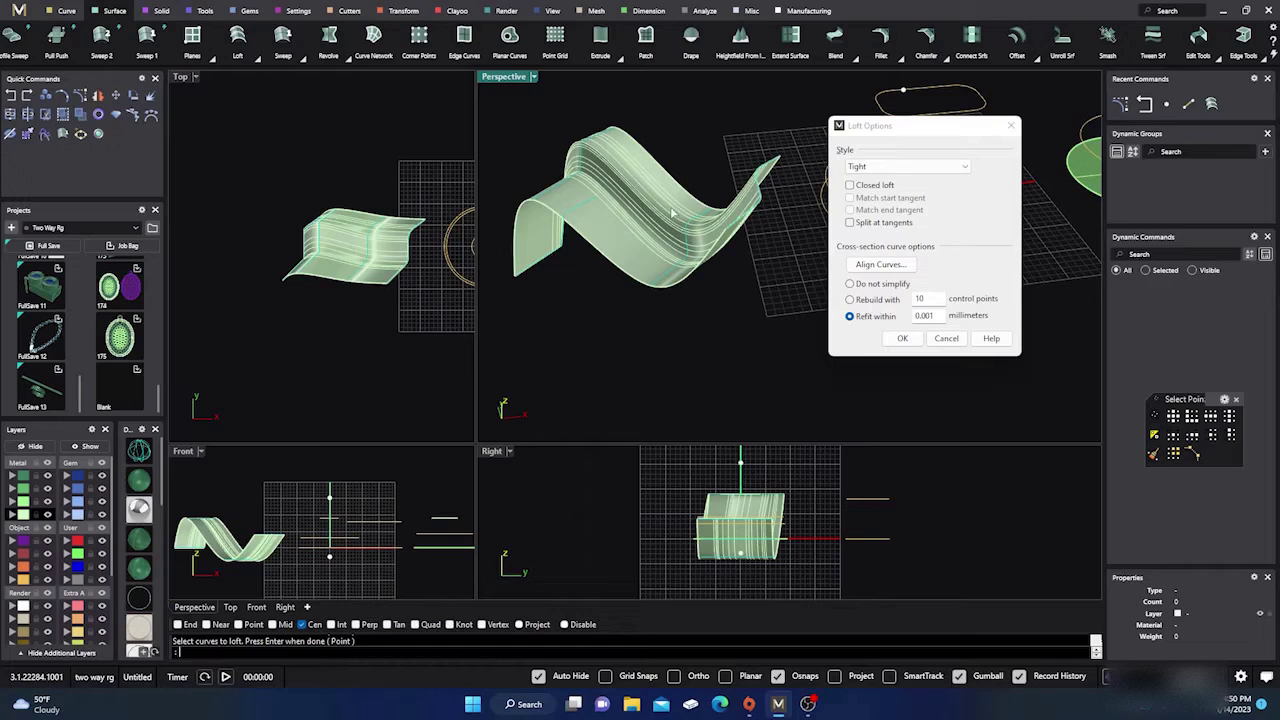
Step: Alternate the loft style between Normal and Tight to compare the two previewed surfaces
click(964, 168)
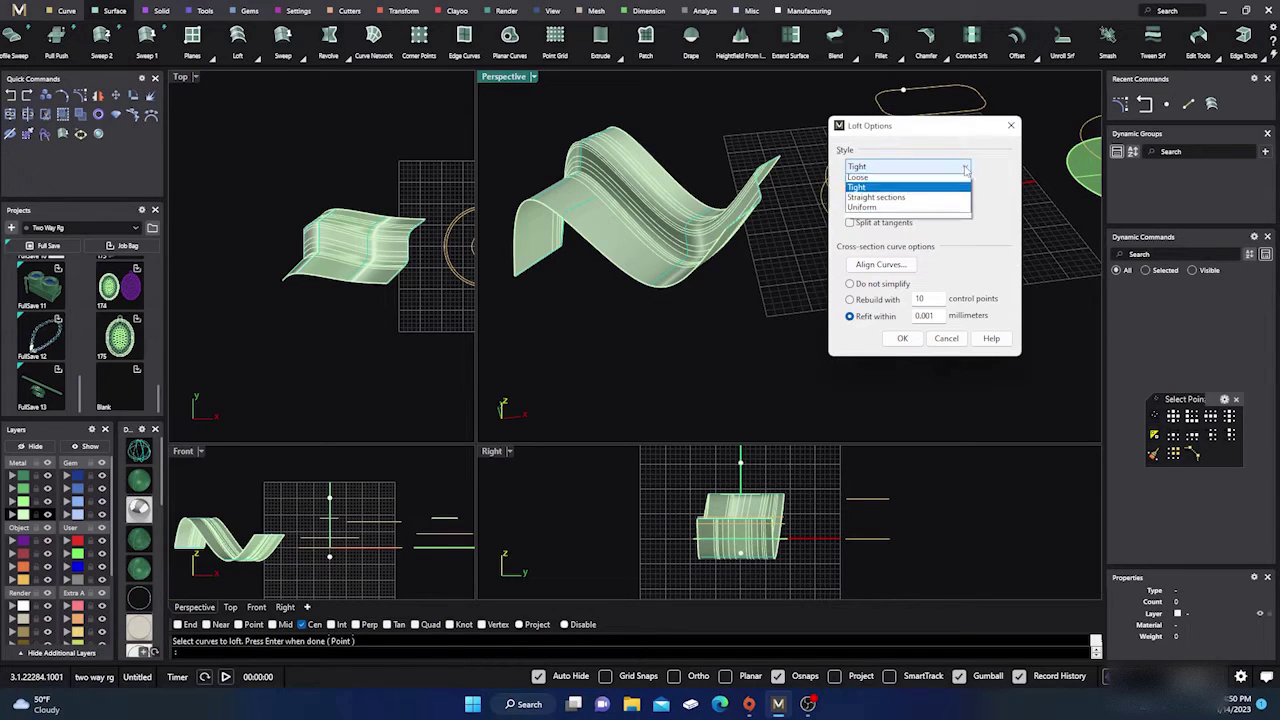
click(884, 180)
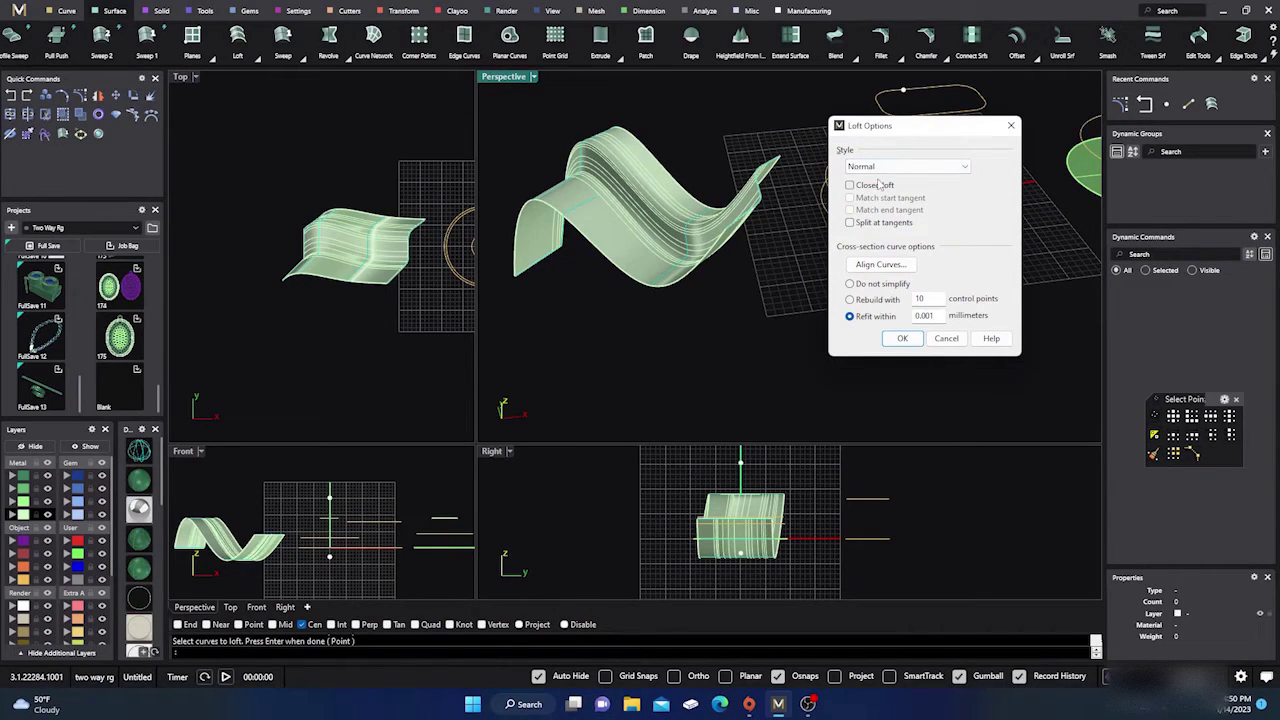
click(964, 167)
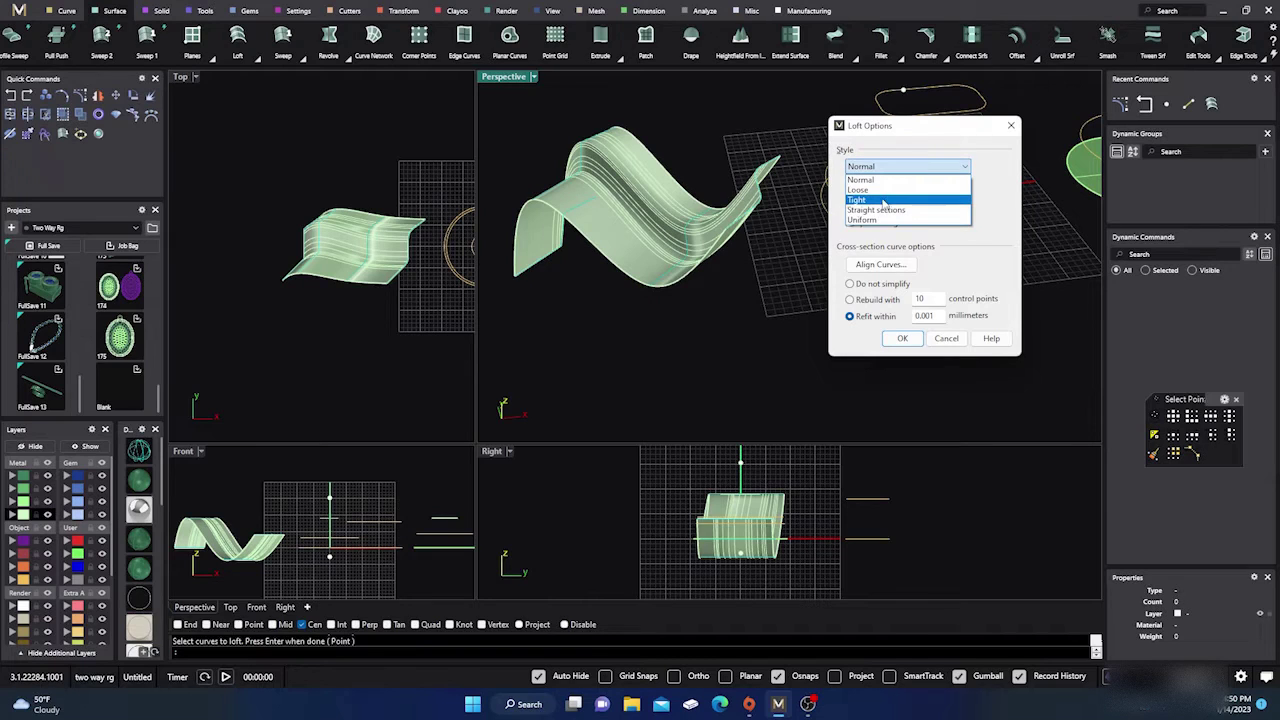
click(880, 201)
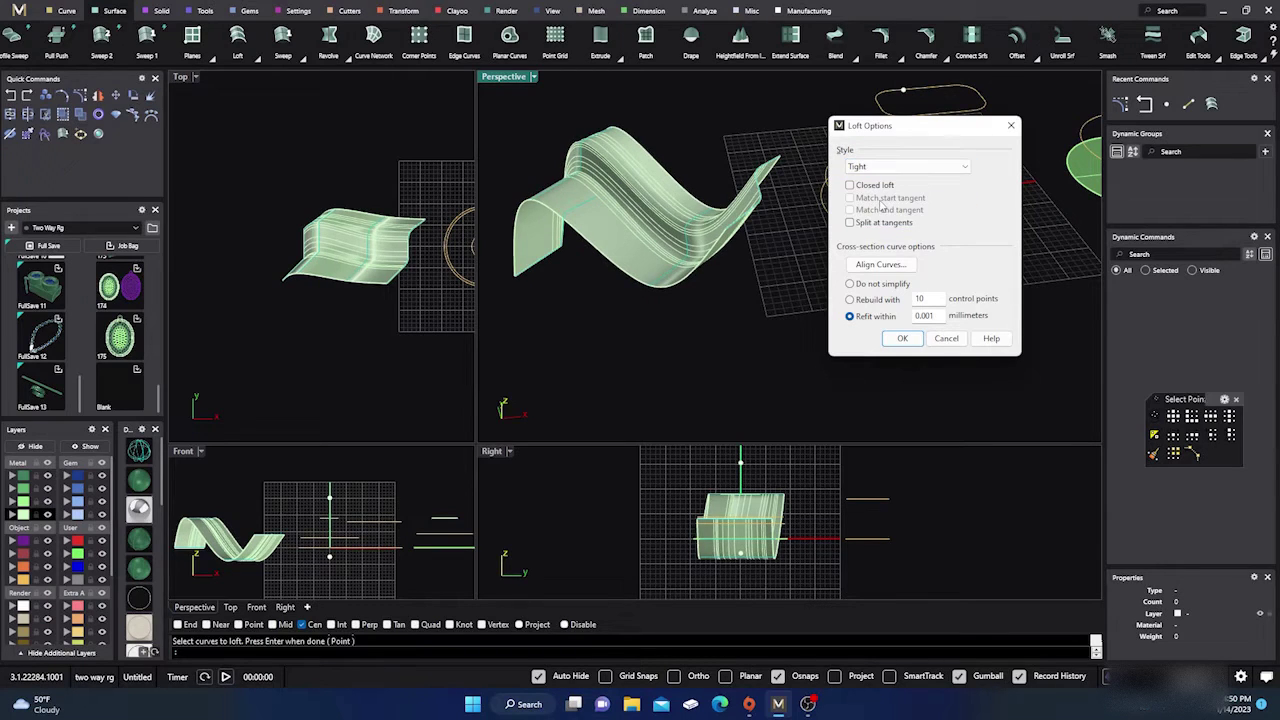
click(966, 168)
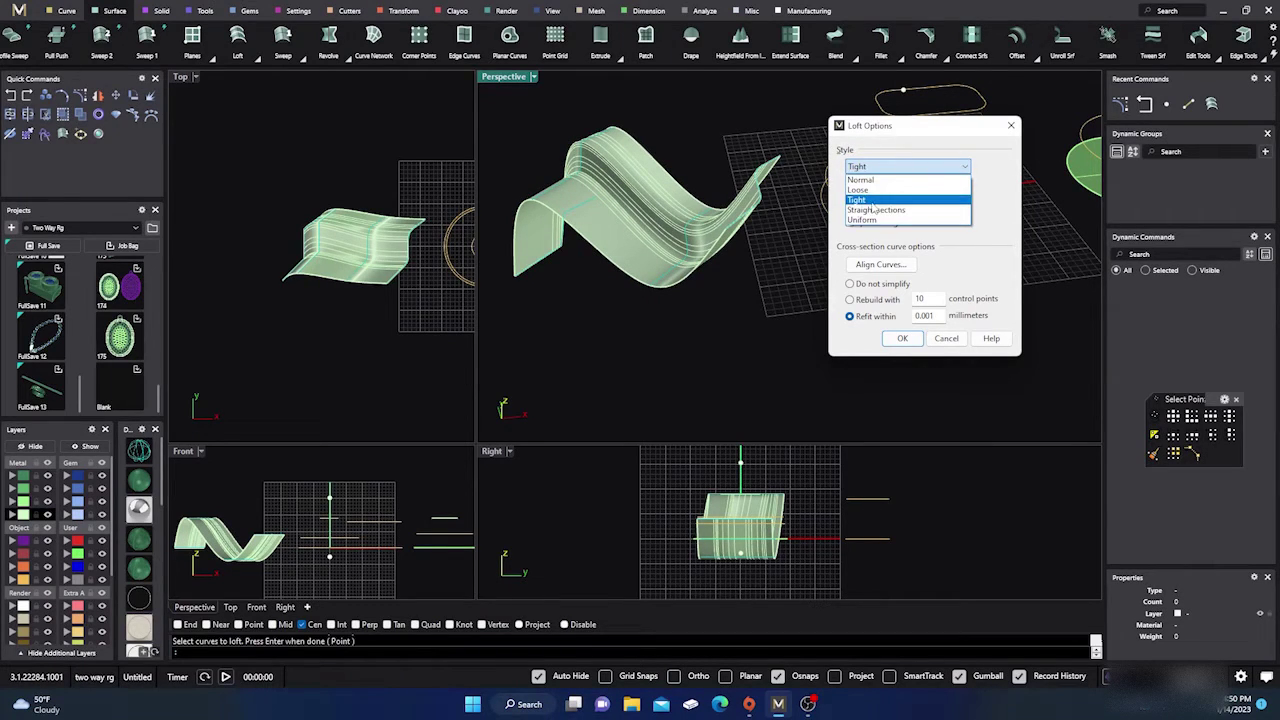
click(874, 202)
click(962, 168)
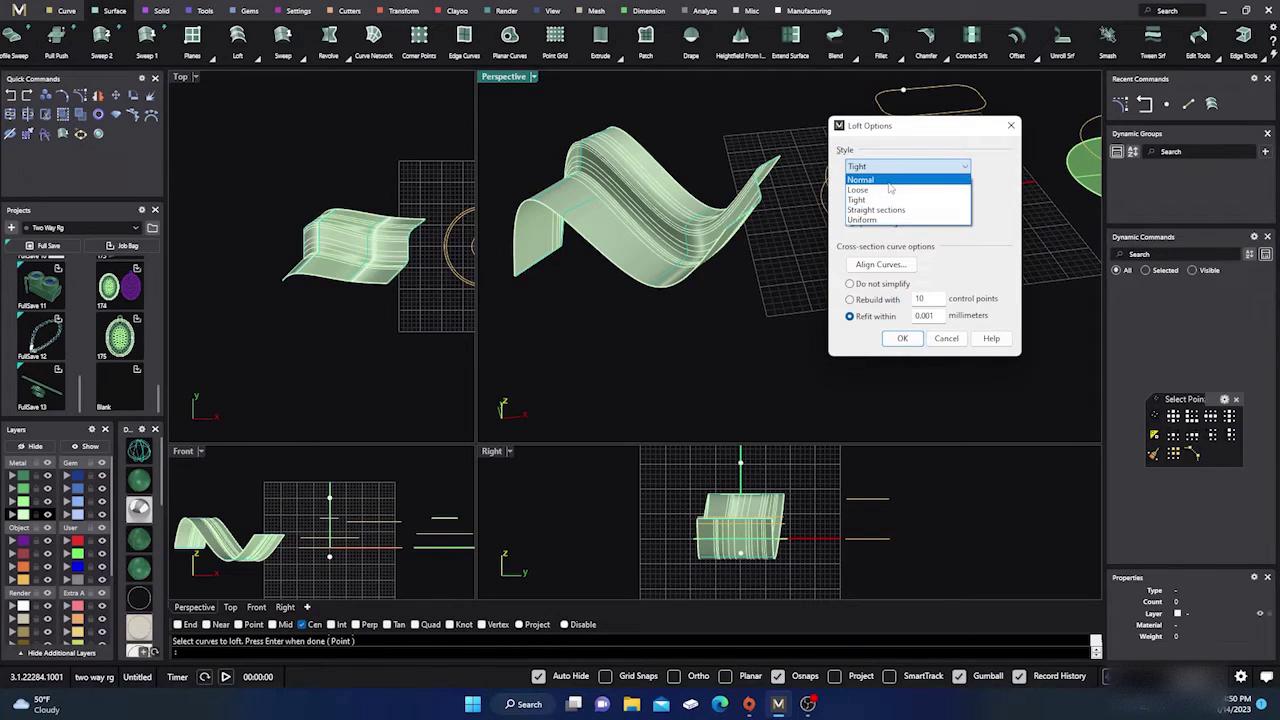
click(888, 181)
Step: Set the loft style to Uniform without simplifying the cross-section curves, and examine the previewed surface from another angle
click(962, 168)
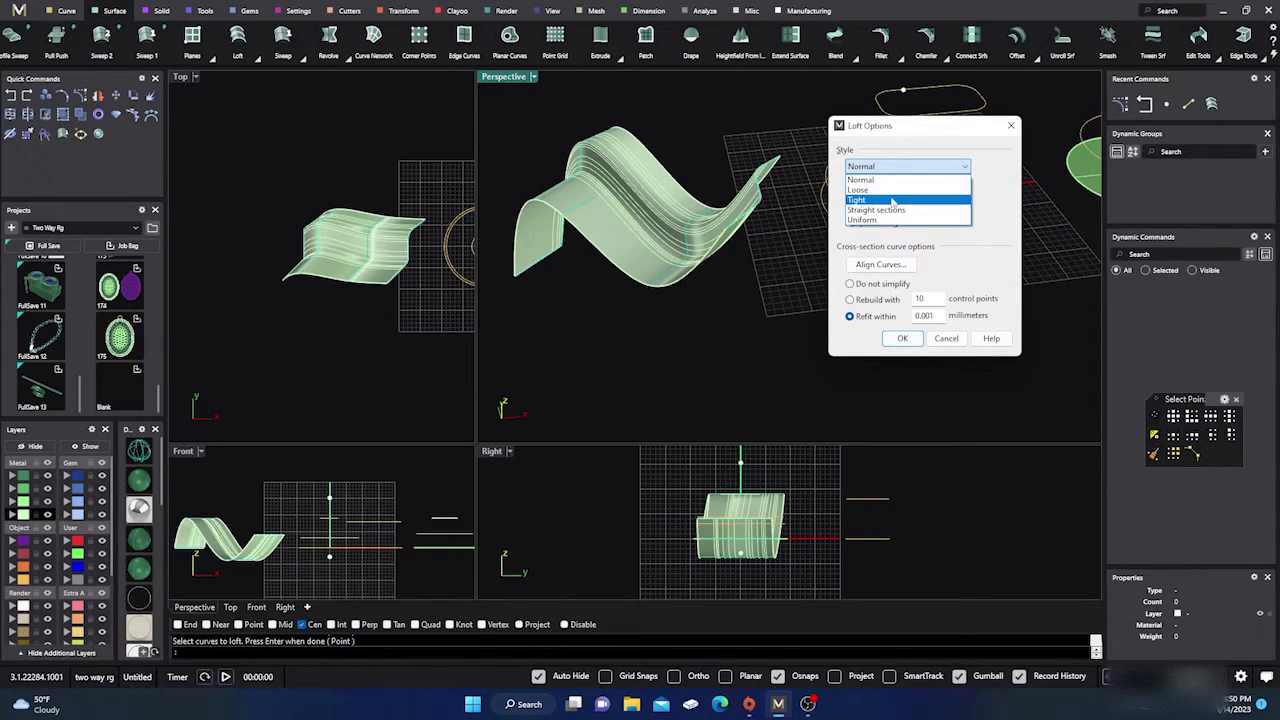
click(866, 220)
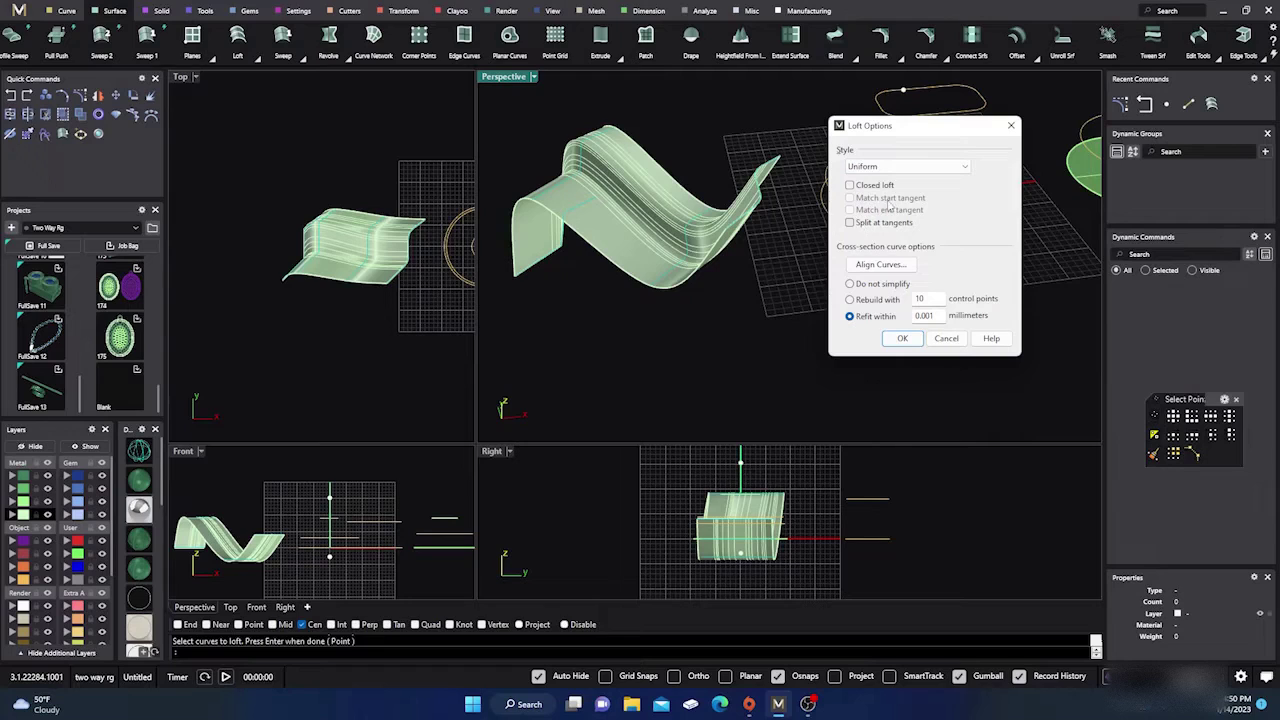
click(966, 168)
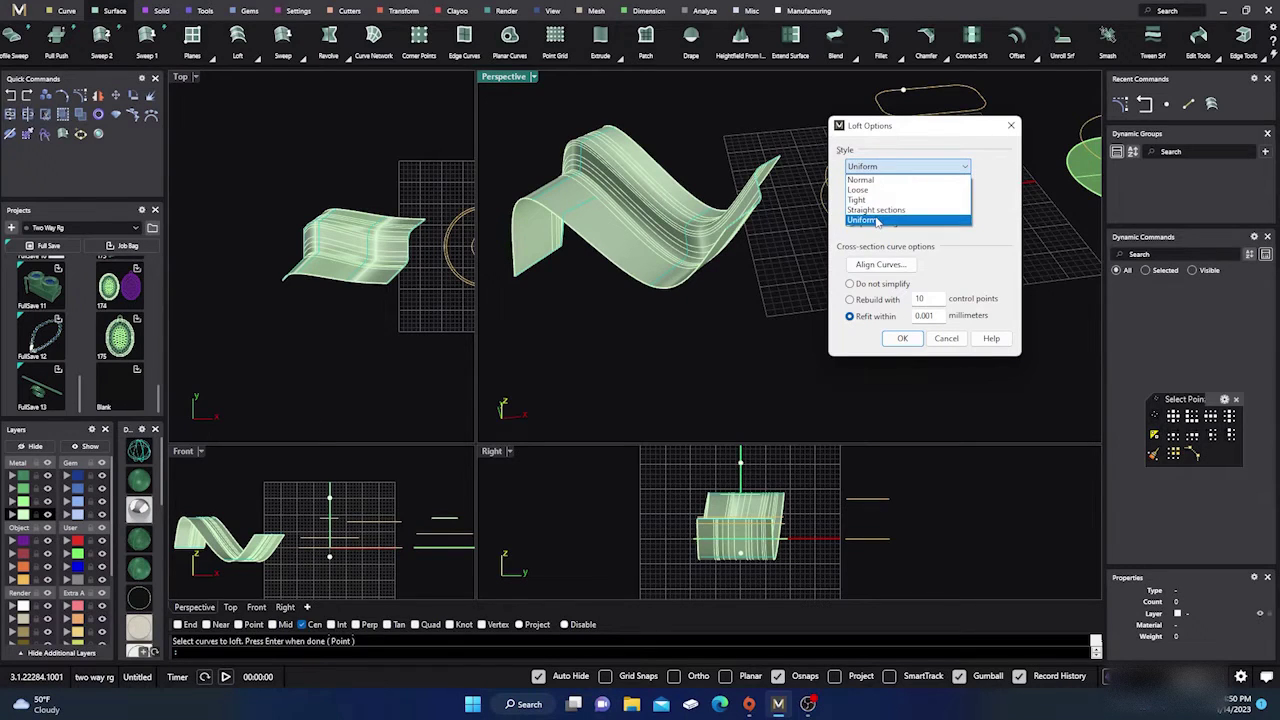
click(860, 211)
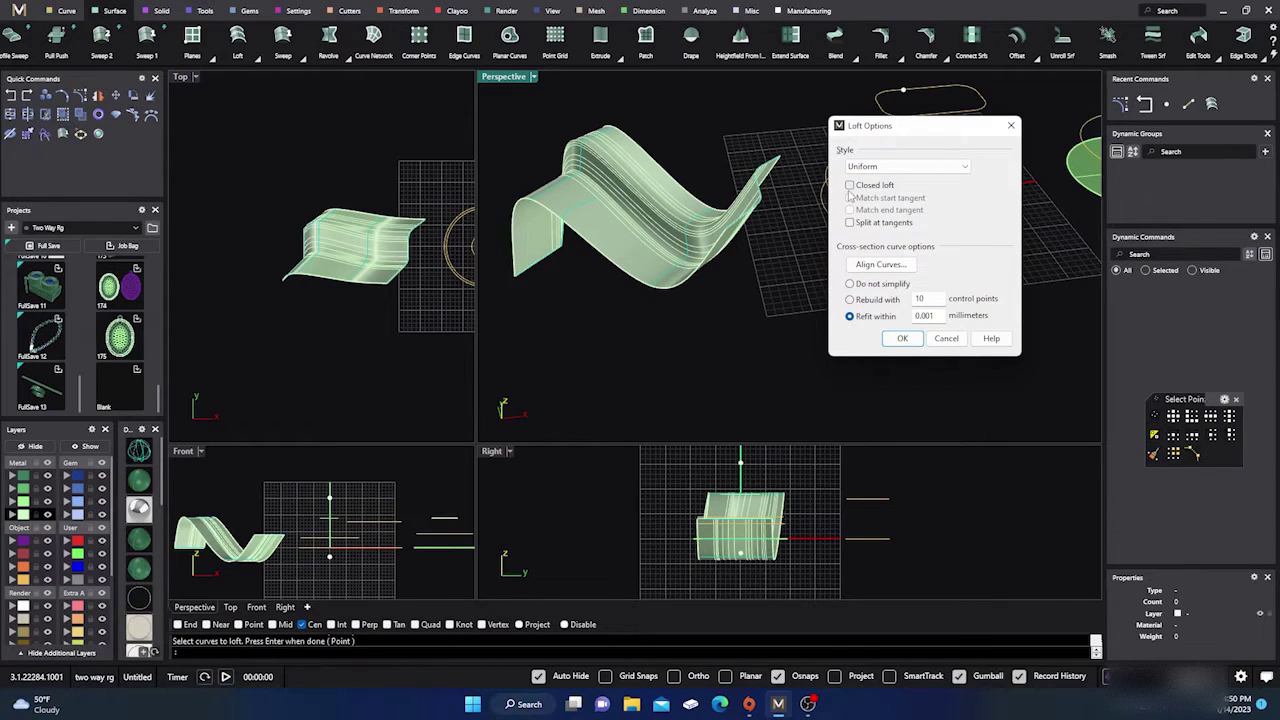
click(849, 284)
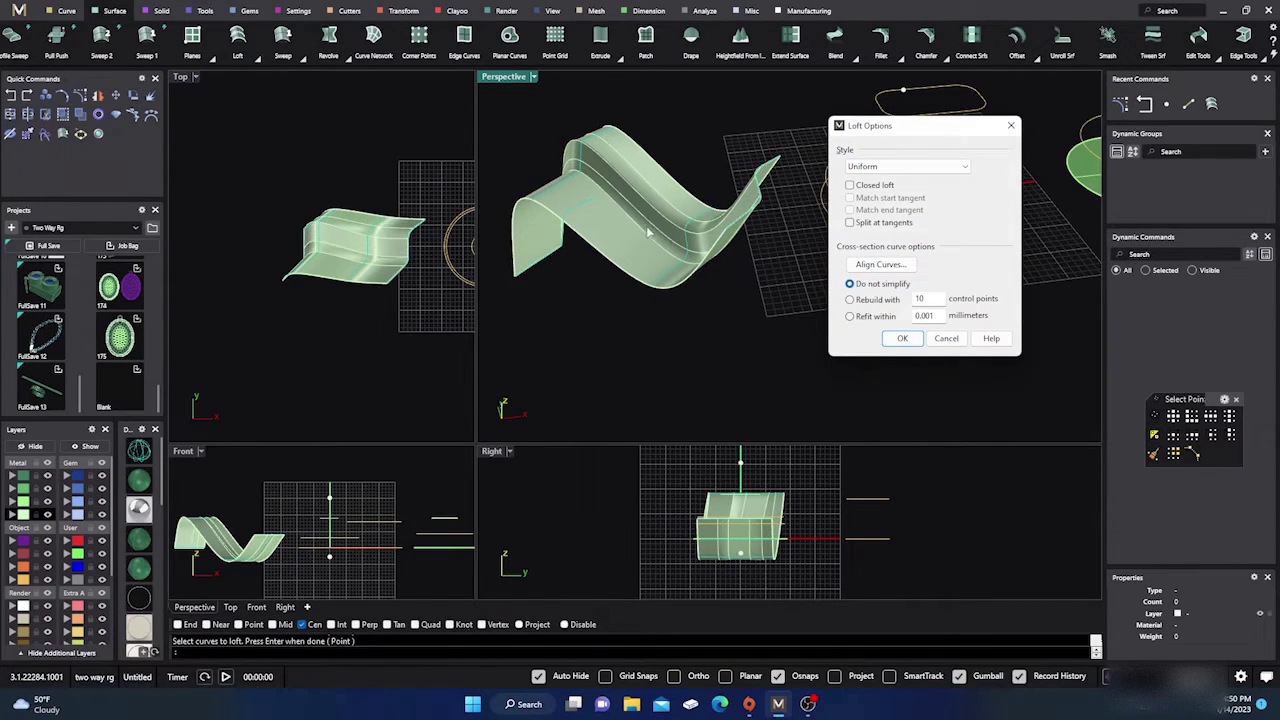
right_drag(647, 232, 672, 180)
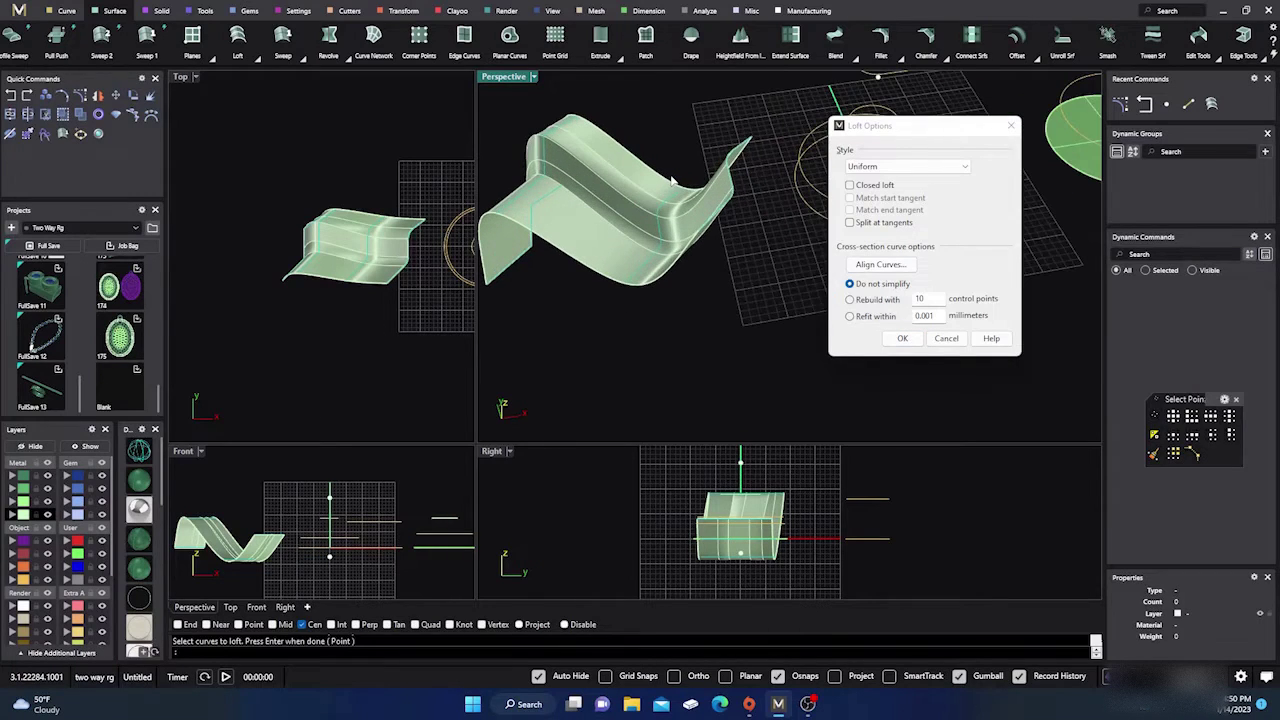
Step: Cycle the loft style through Uniform, Tight, Normal and Loose to compare the unsimplified surface previews
click(967, 170)
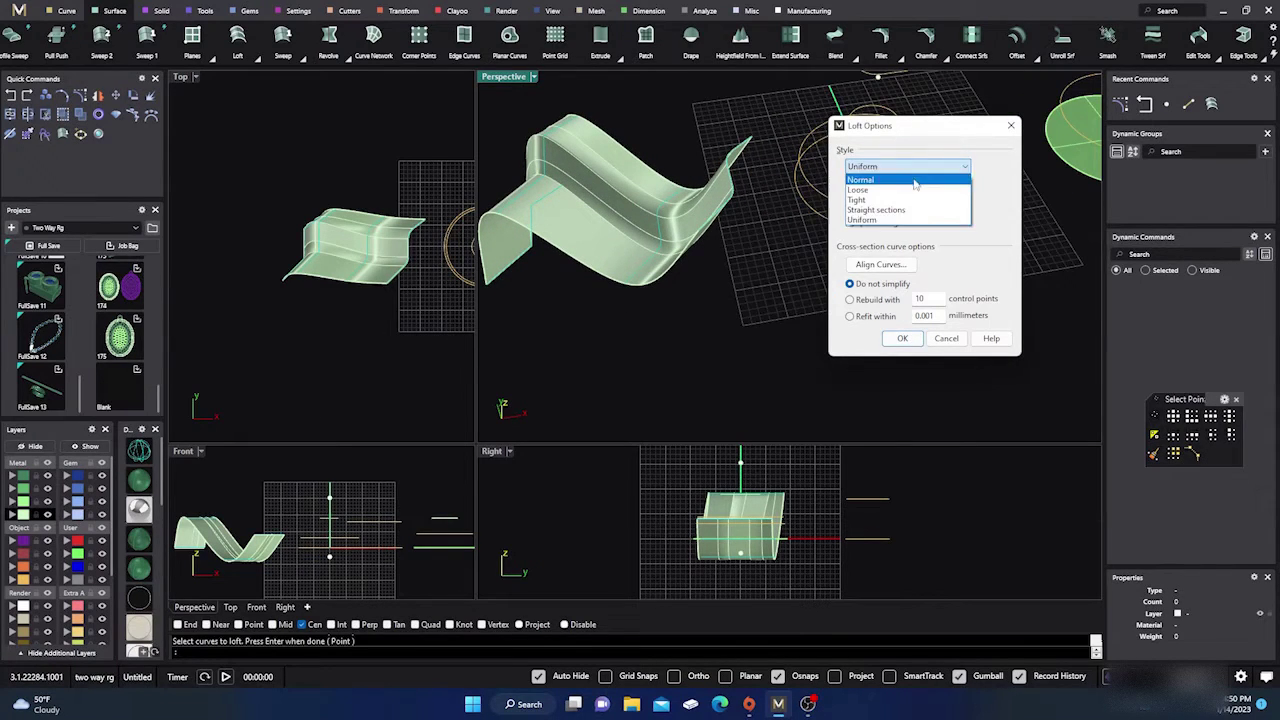
click(864, 221)
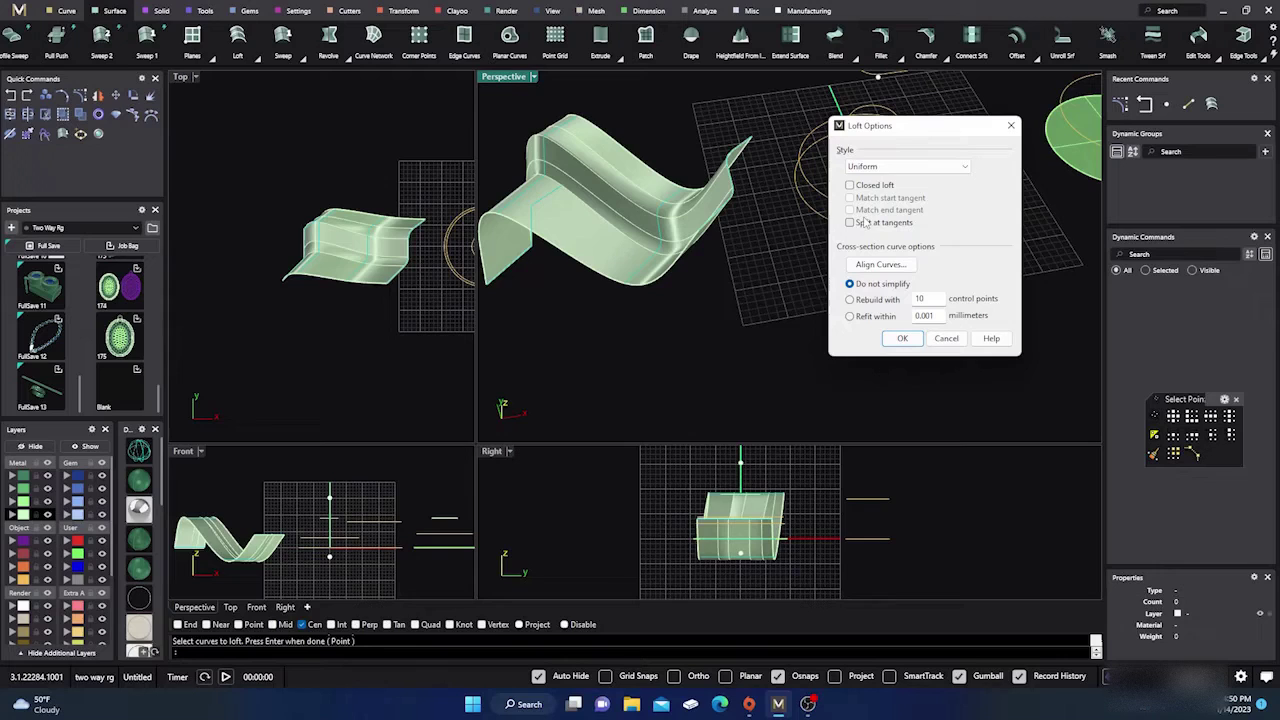
click(967, 172)
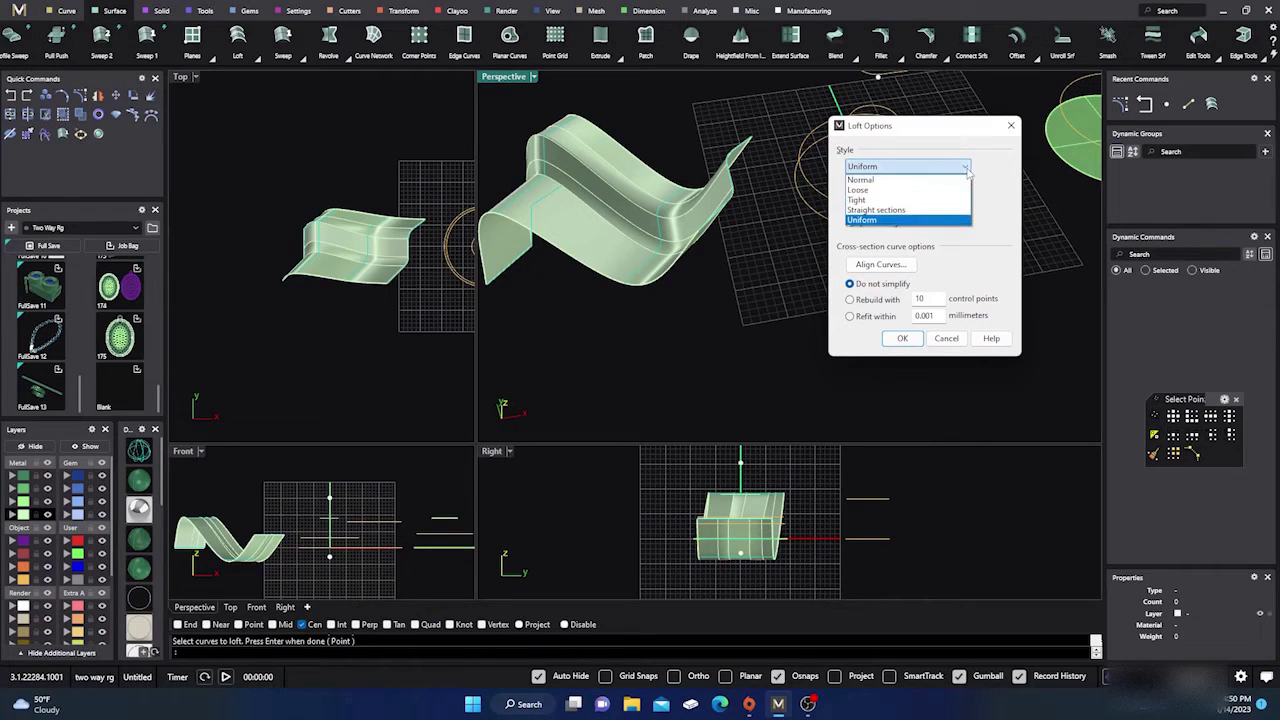
click(866, 200)
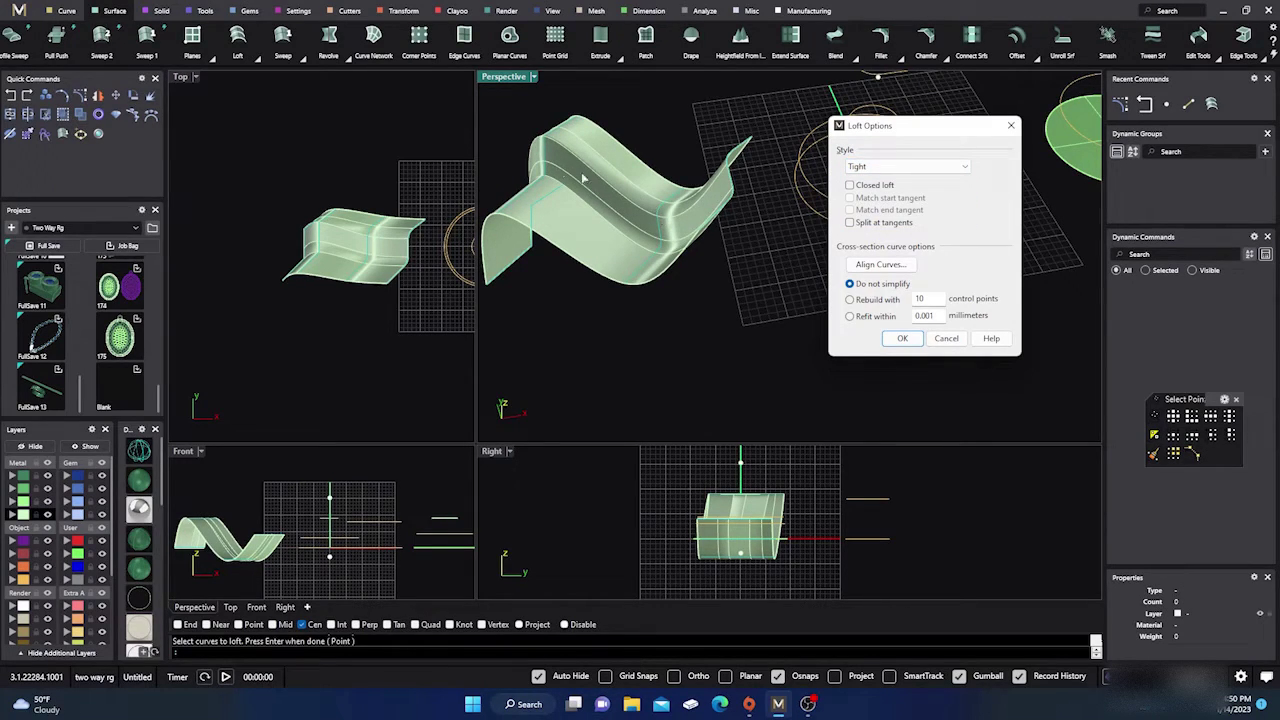
click(965, 170)
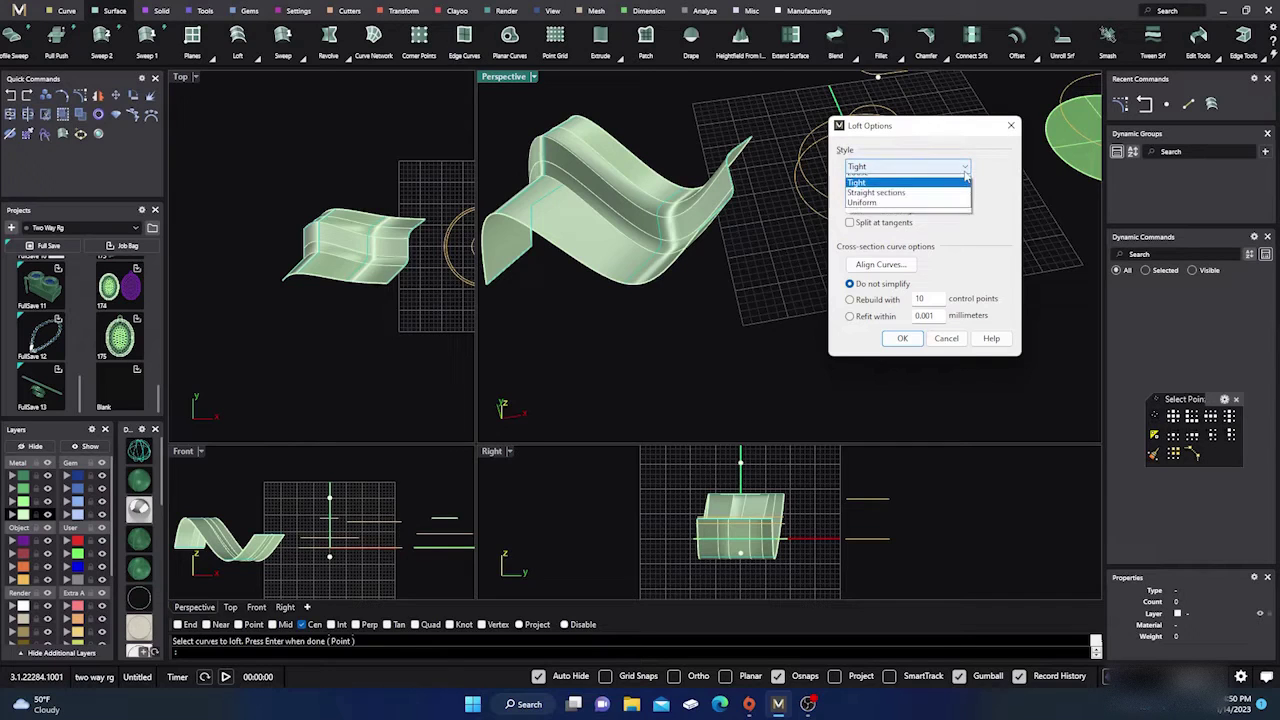
click(872, 181)
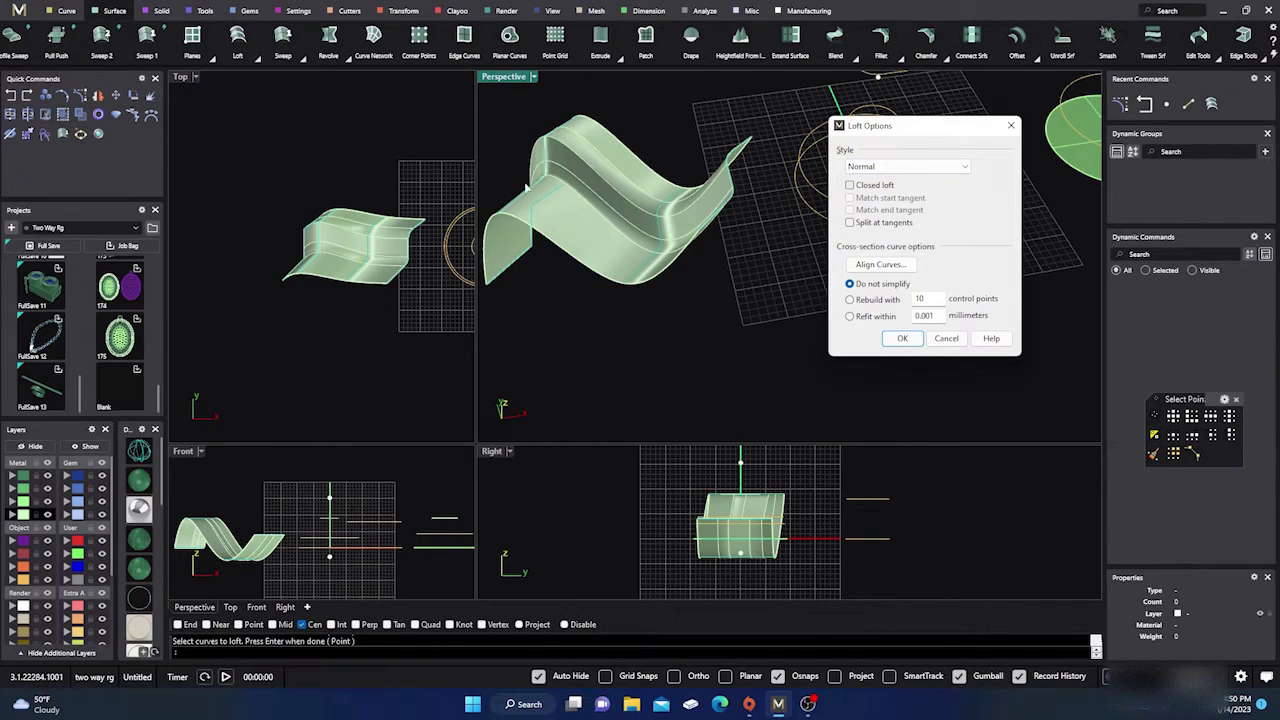
click(965, 170)
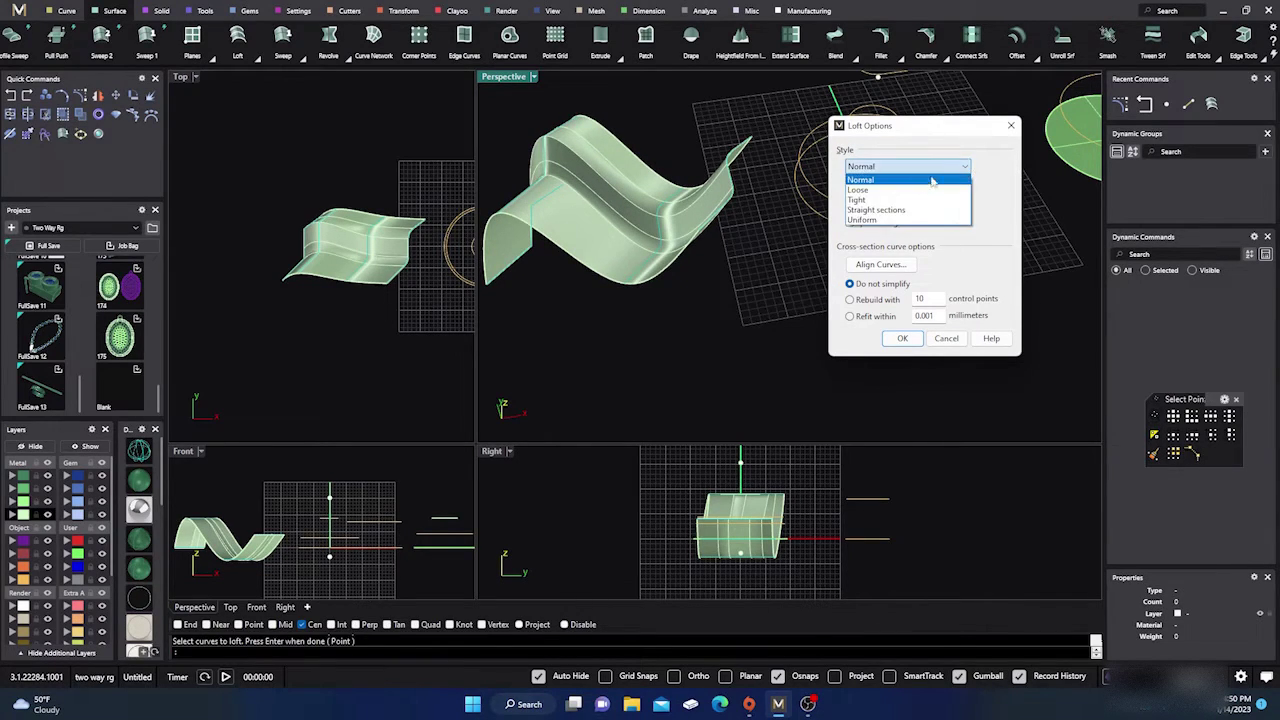
click(870, 190)
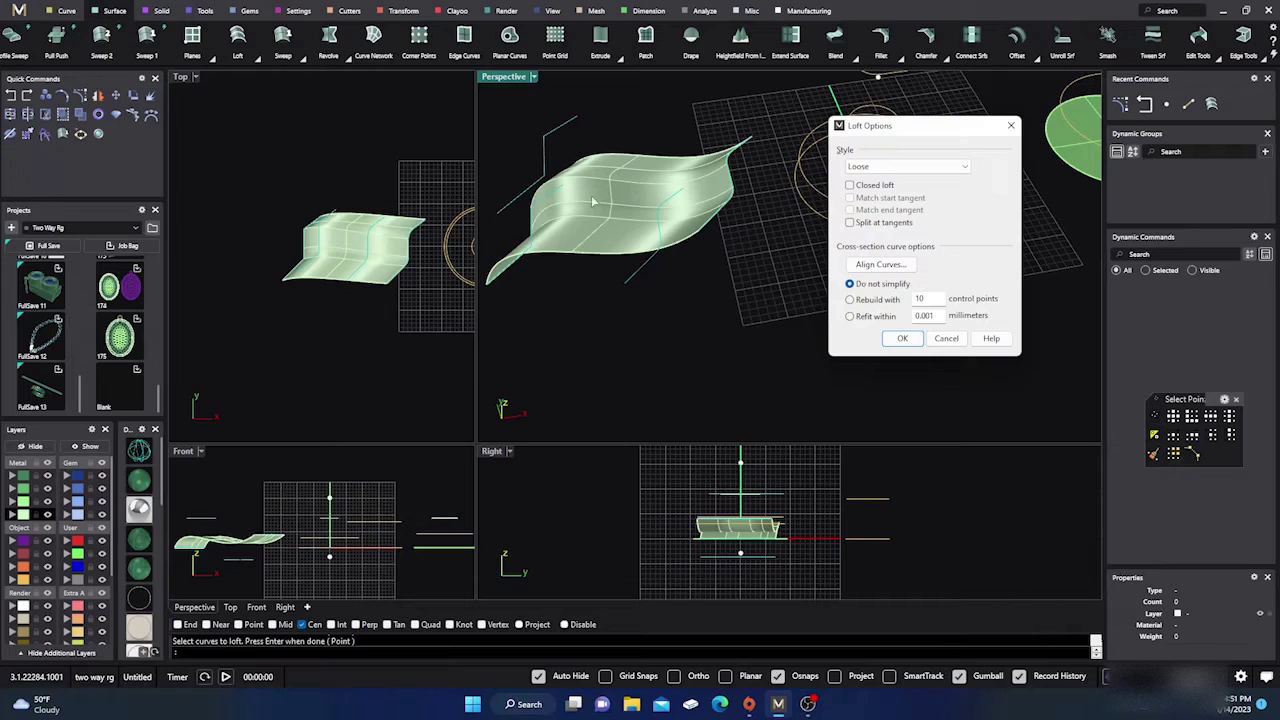
Step: Set the loft style to Straight sections and examine the previewed surface from several angles and distances
click(900, 166)
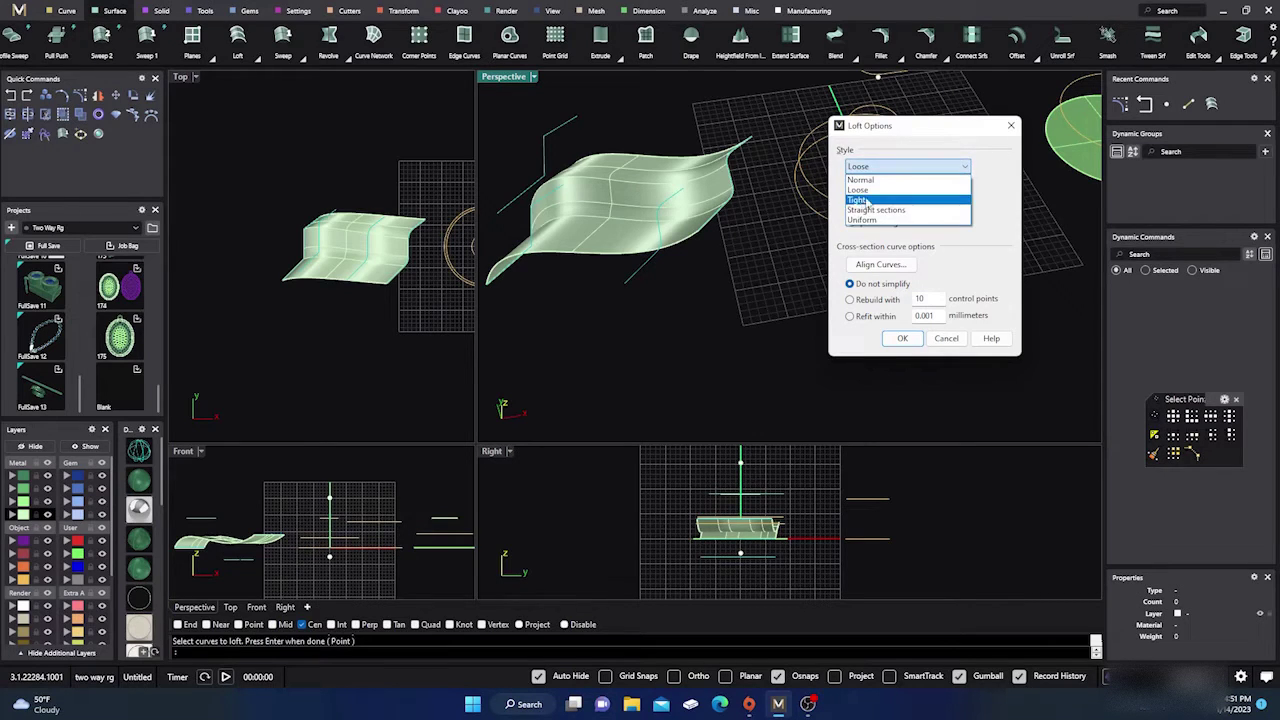
click(860, 211)
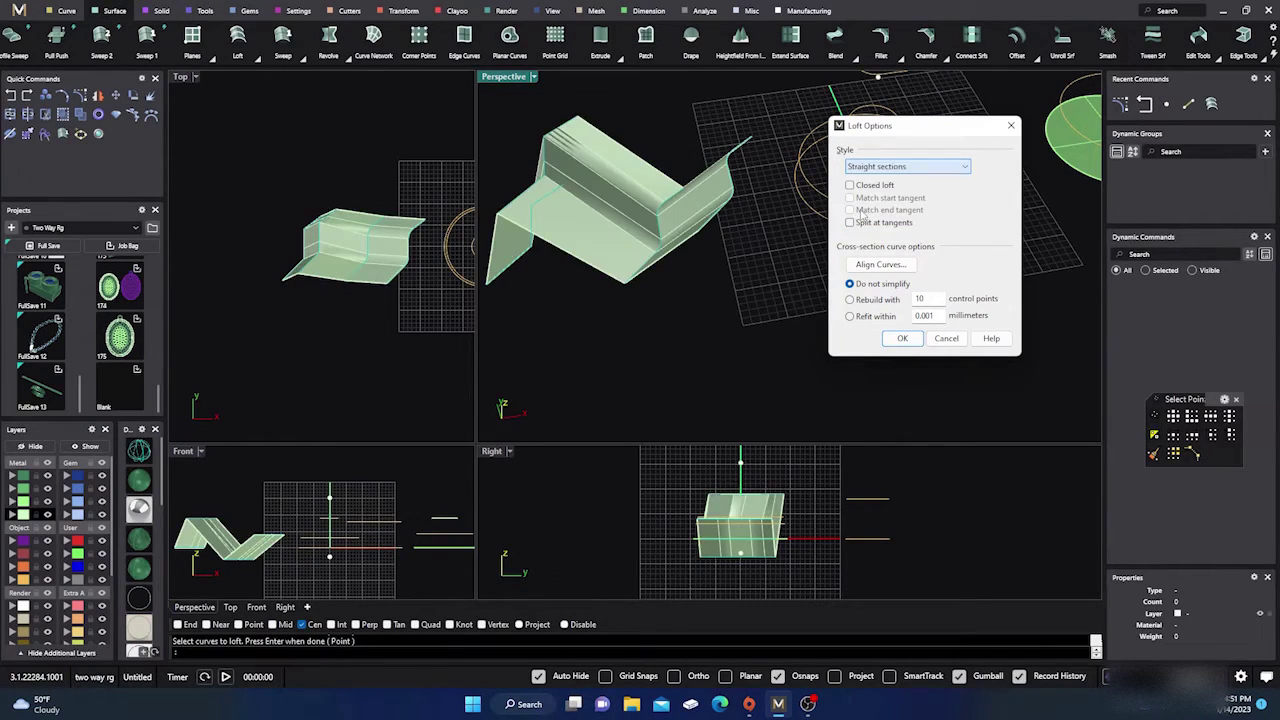
right_drag(700, 263, 738, 286)
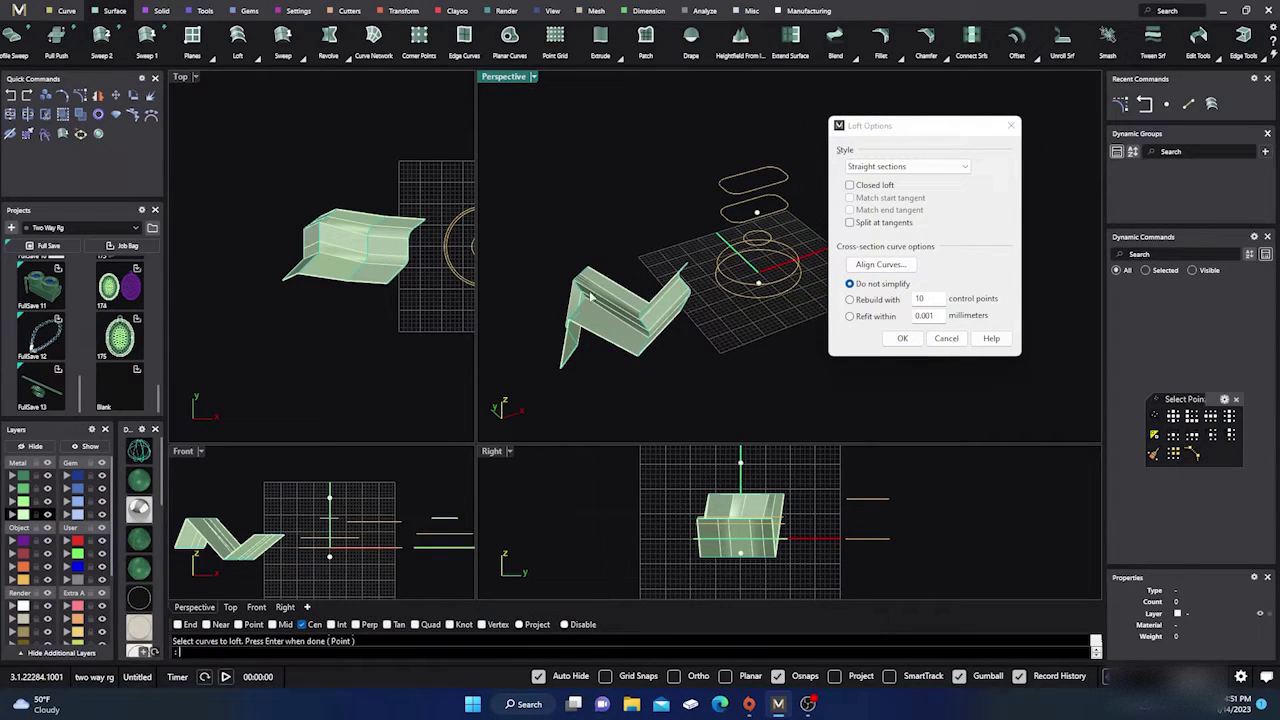
right_drag(618, 282, 682, 177)
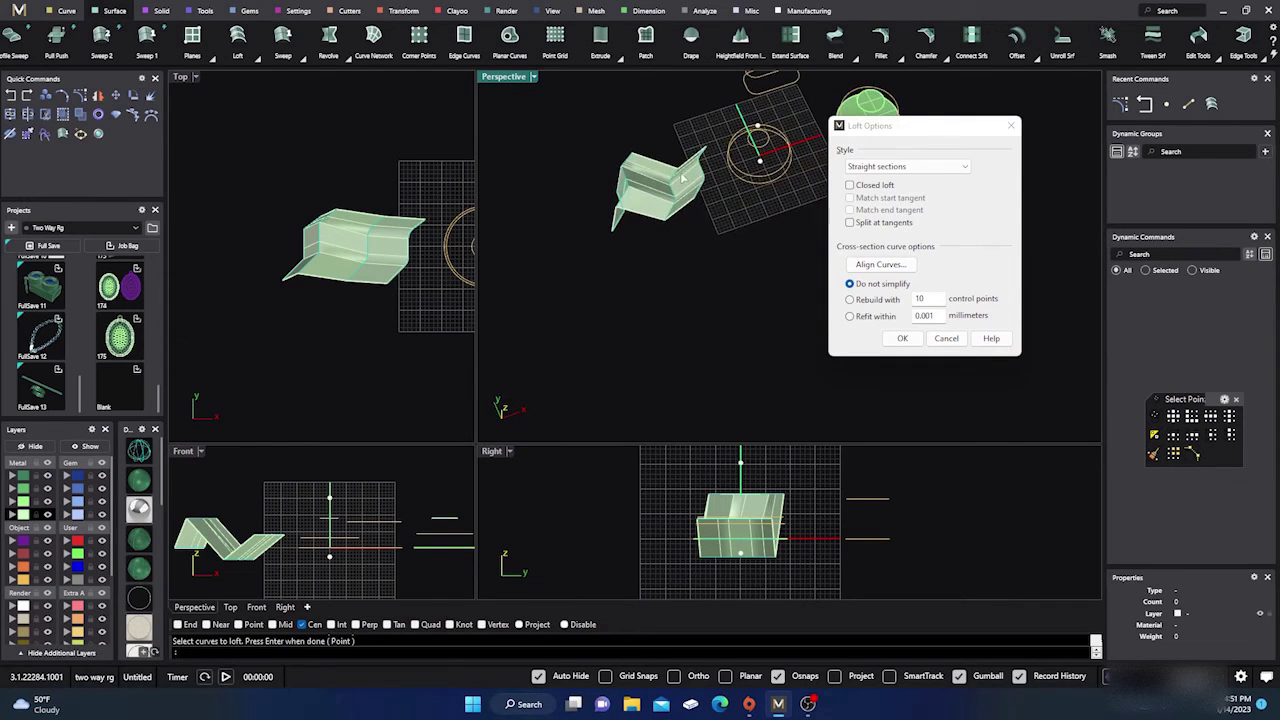
scroll(680, 177, up, 5)
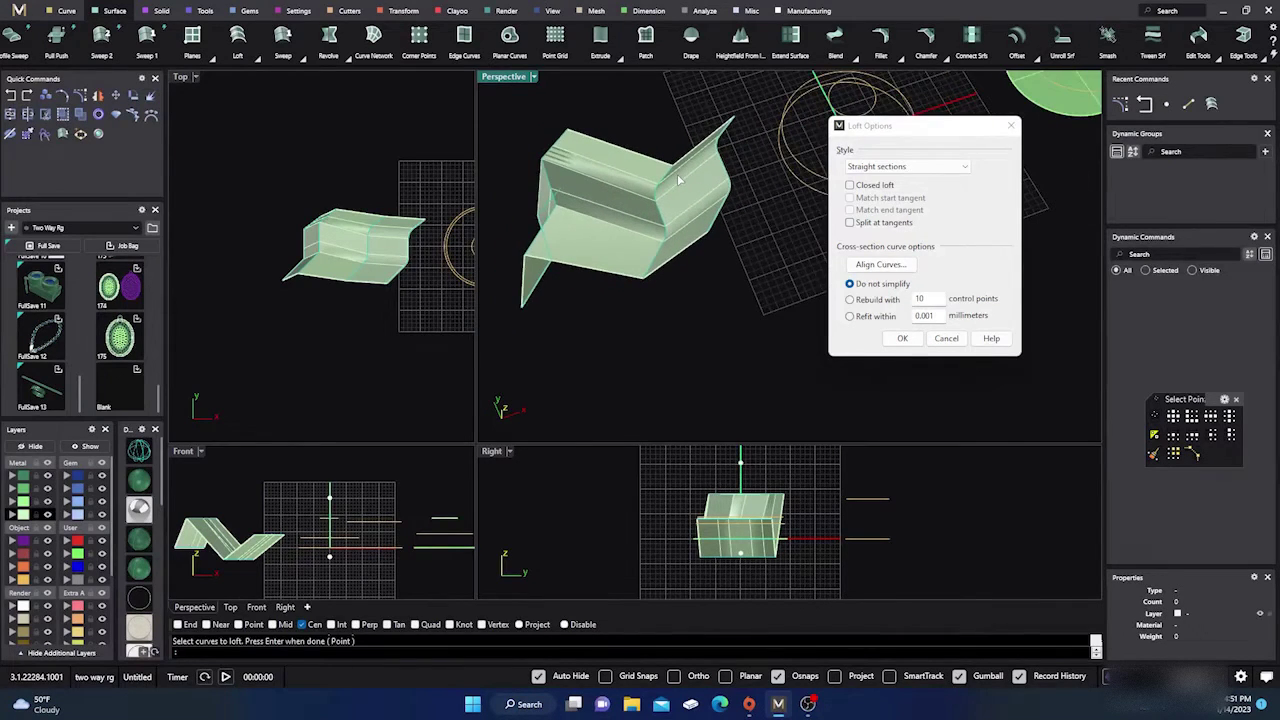
scroll(677, 174, down, 2)
scroll(695, 261, down, 1)
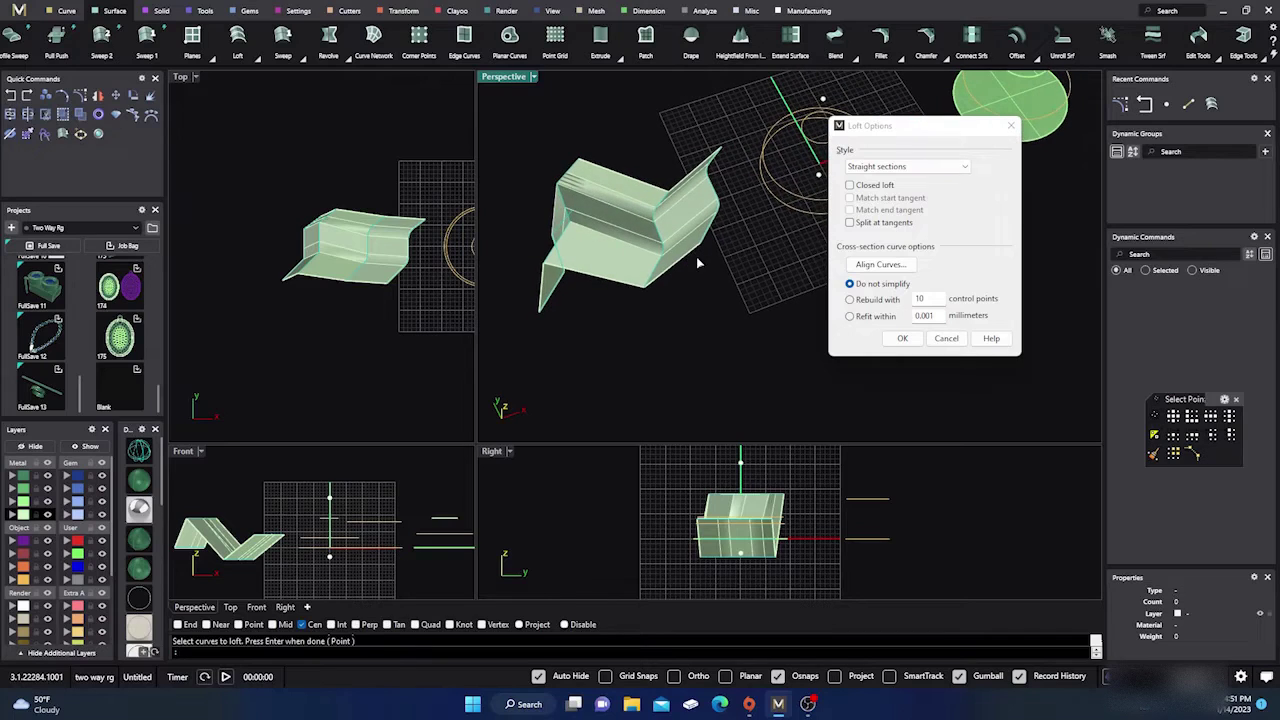
Step: Preview the loft as closed with the Normal style, inspect its shape, and cancel the loft
click(850, 186)
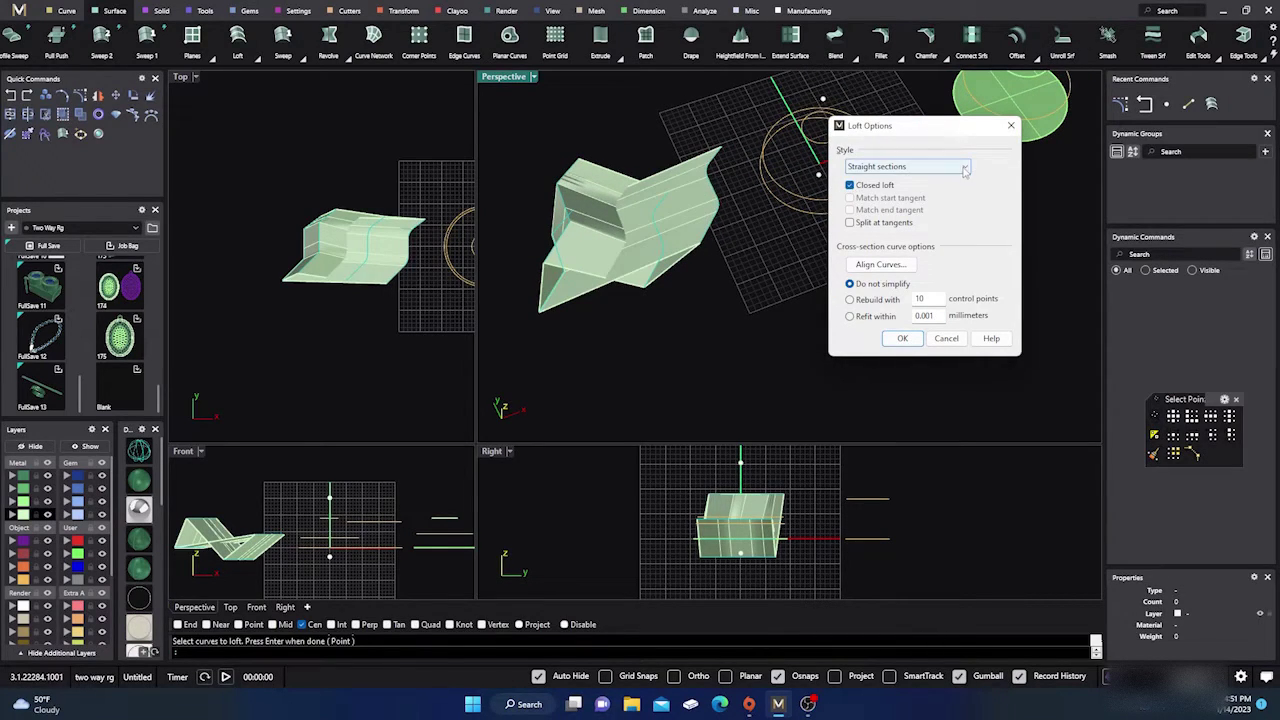
click(890, 167)
click(889, 180)
right_drag(690, 305, 660, 277)
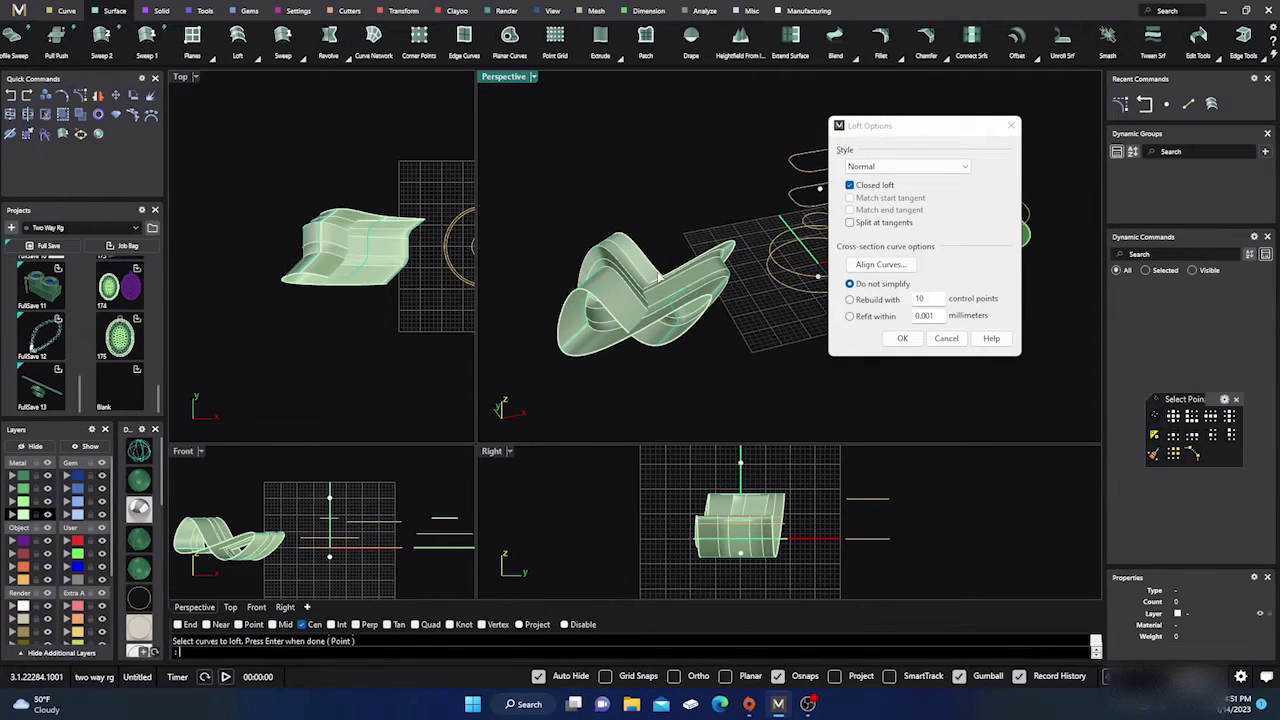
click(945, 339)
Step: Move the open bent curve nearest the grid straight down in the Perspective view, below the other three, and deselect it
scroll(672, 295, down, 4)
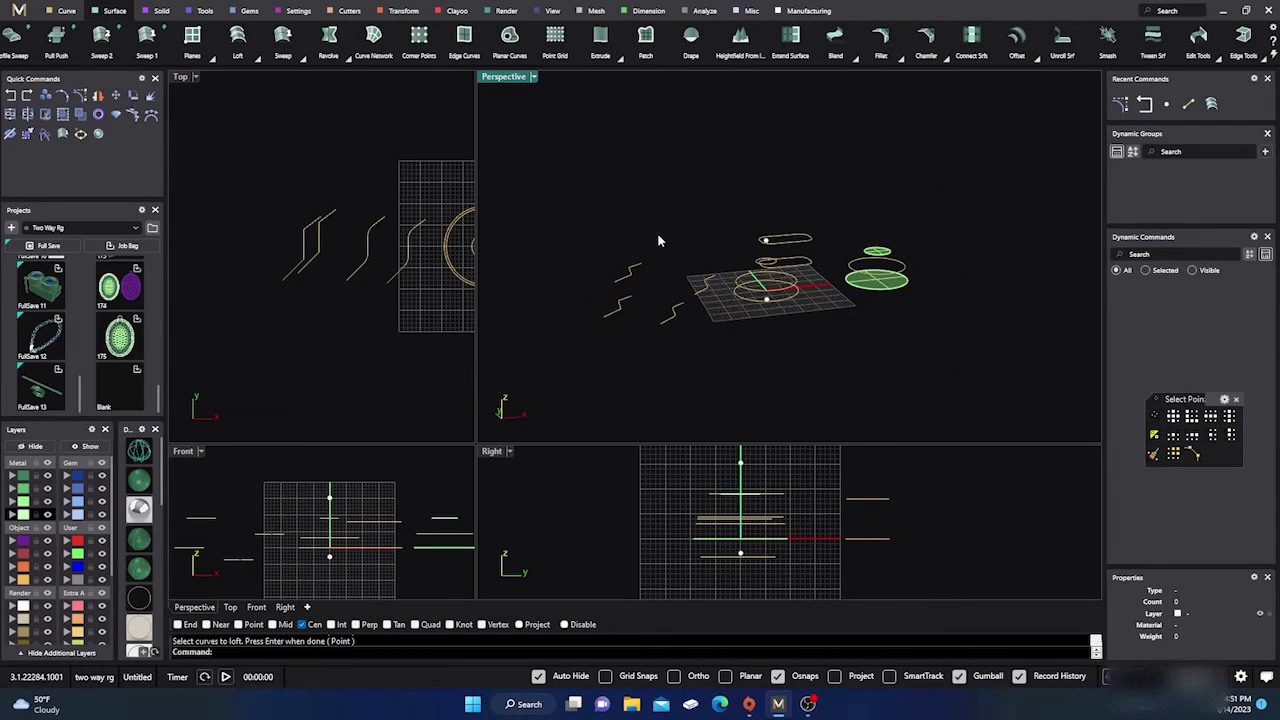
click(705, 298)
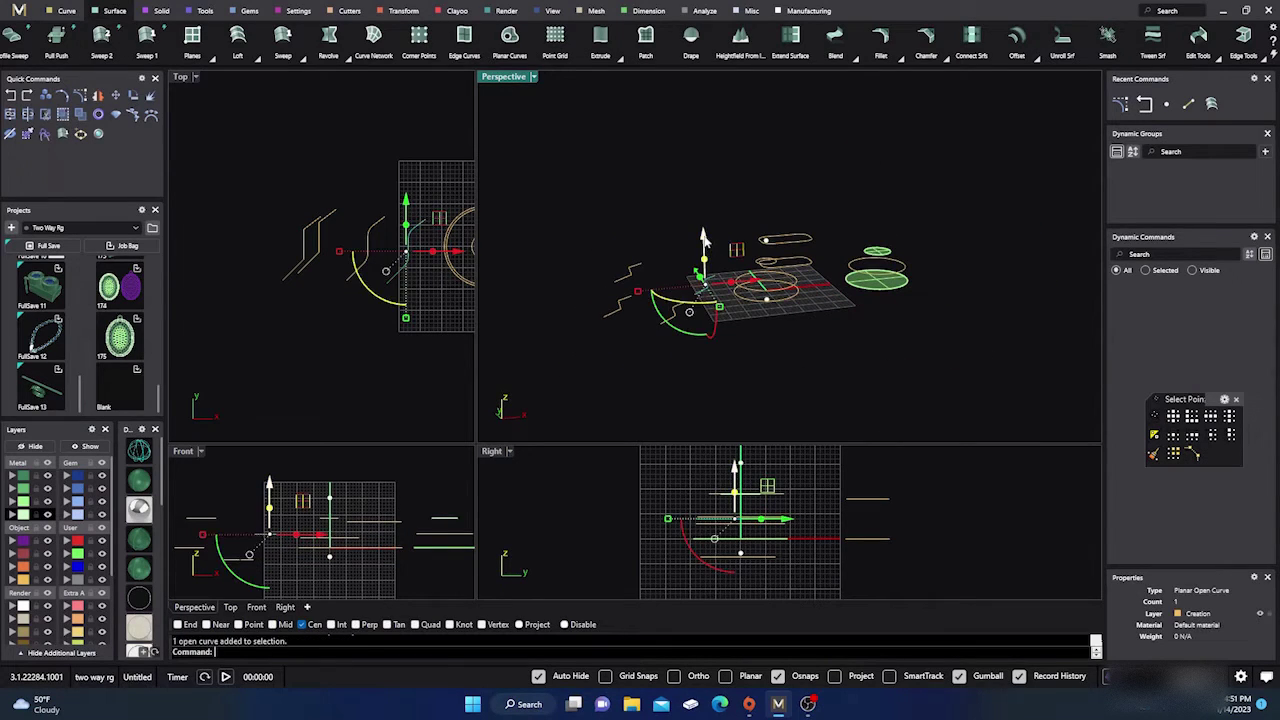
drag(708, 242, 704, 282)
click(709, 200)
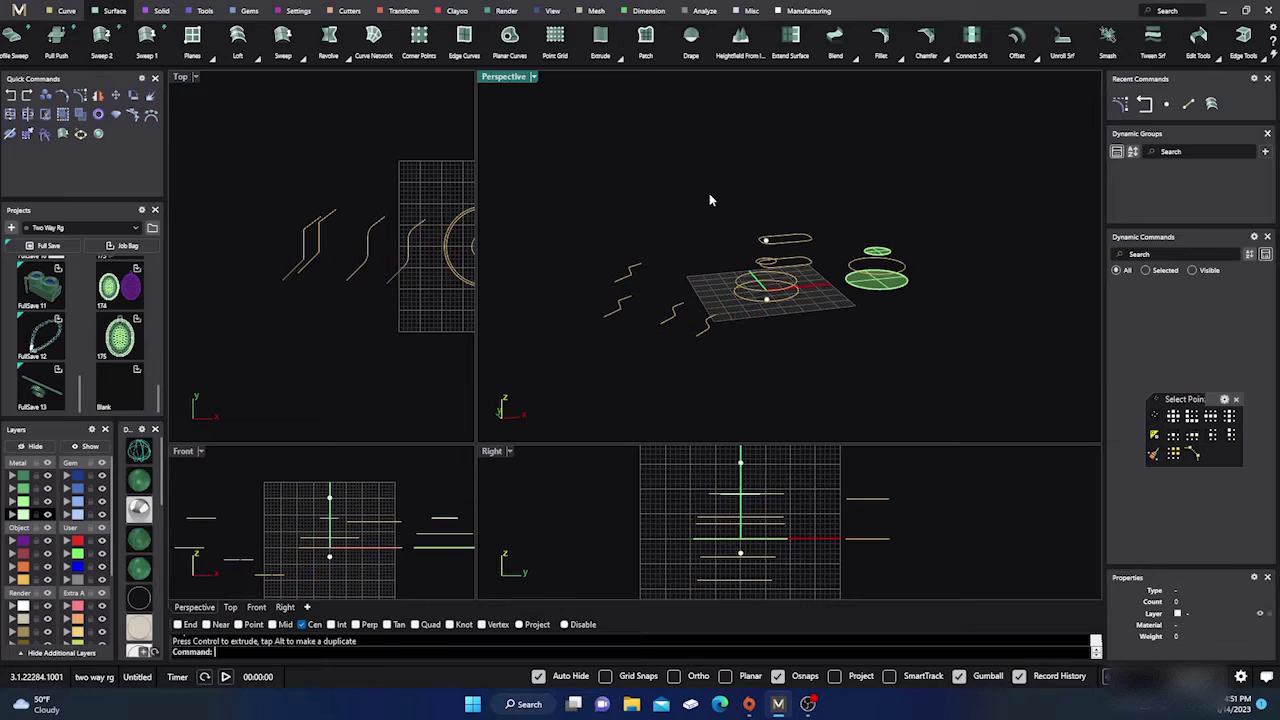
Step: Preview a new loft through the four open bent curves in order, picking each near its lower end in the Perspective view
click(240, 38)
right_drag(597, 316, 588, 365)
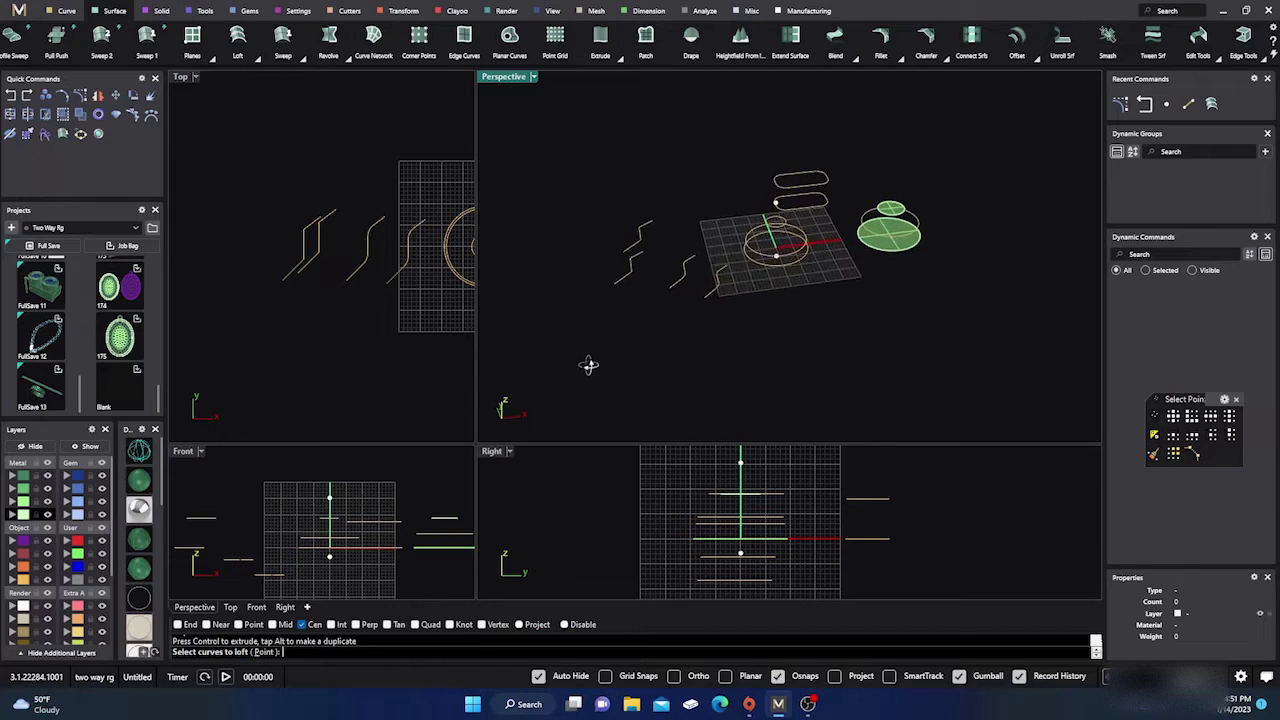
scroll(631, 298, up, 2)
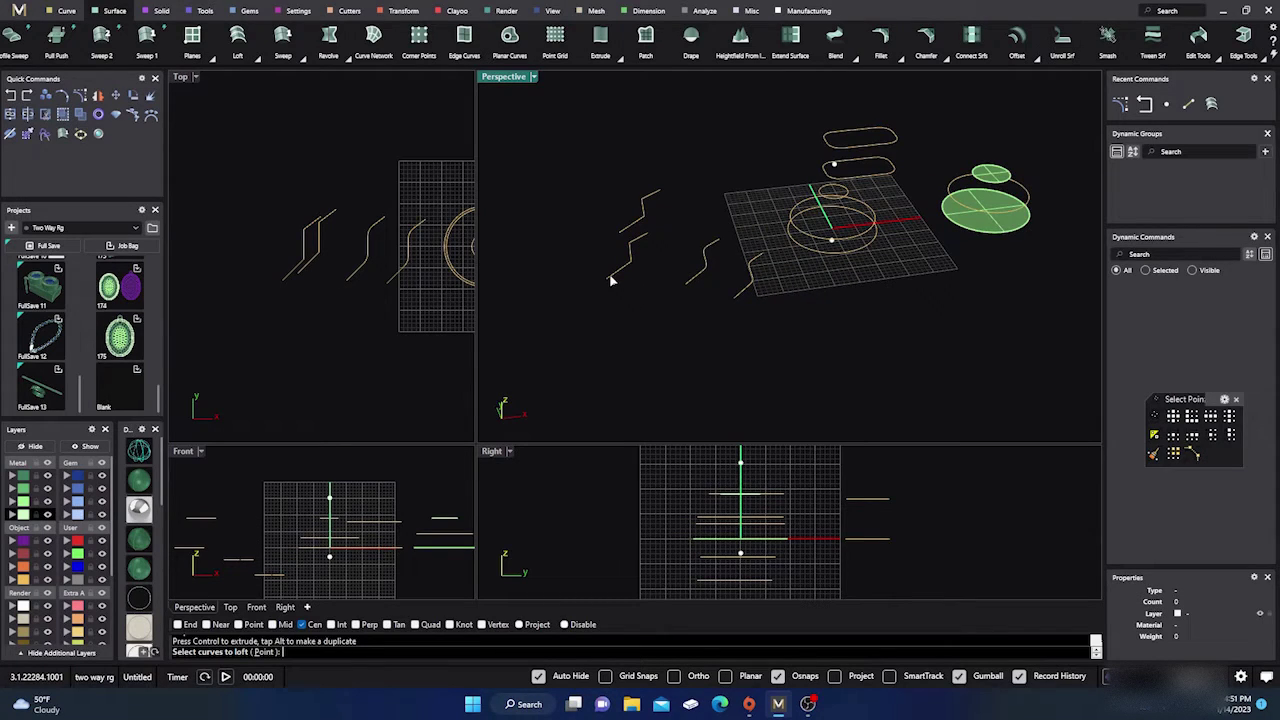
click(611, 281)
click(623, 234)
click(689, 287)
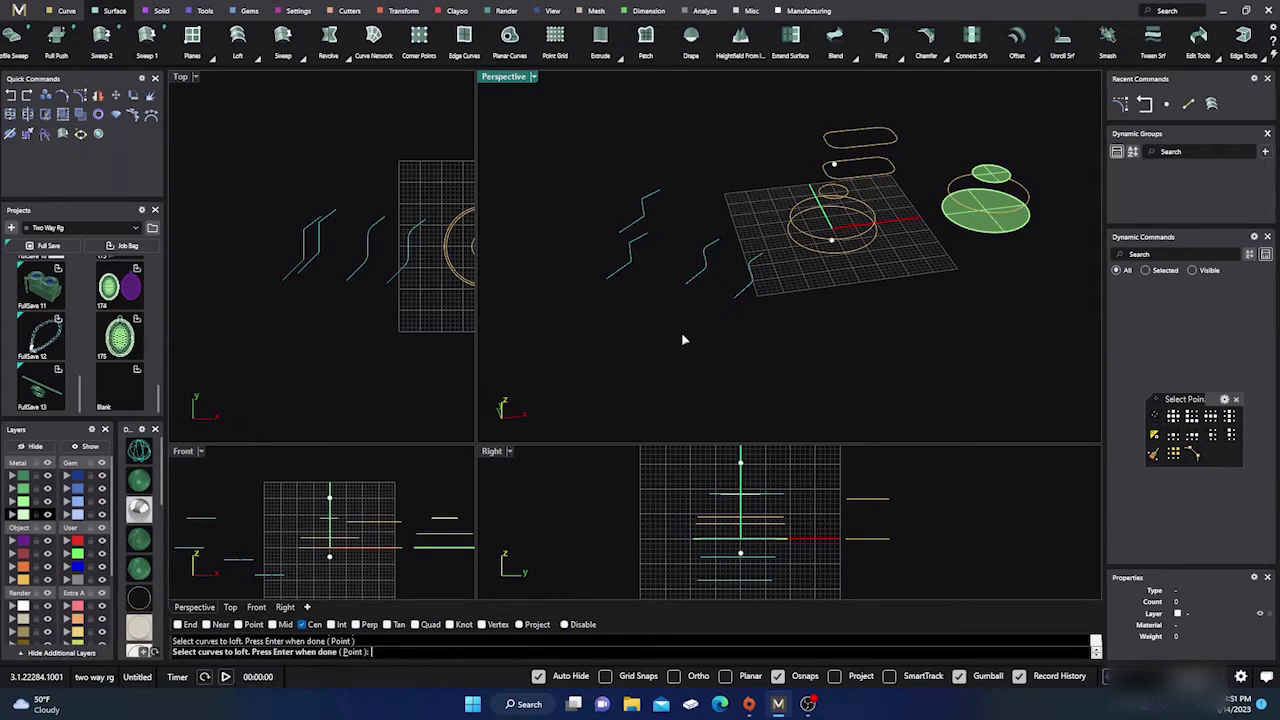
key(Return)
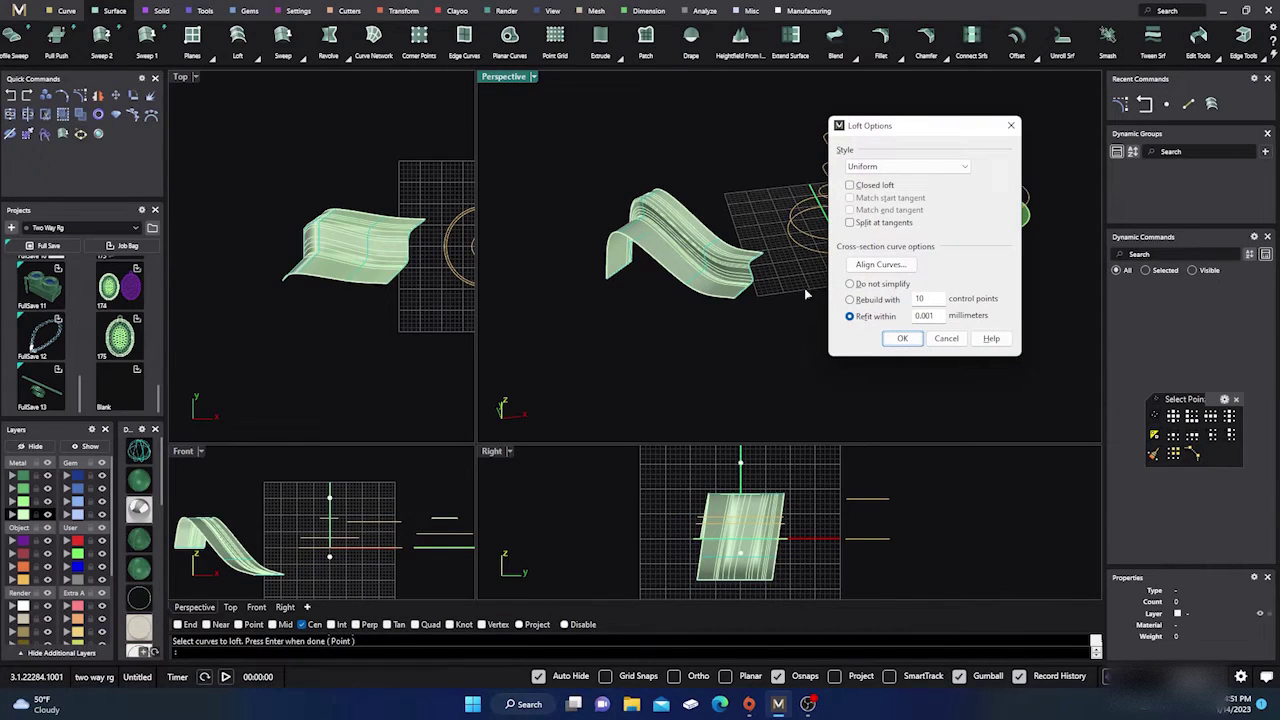
Step: Turn on the Closed loft option and examine the closed Uniform surface from a lower angle
click(849, 185)
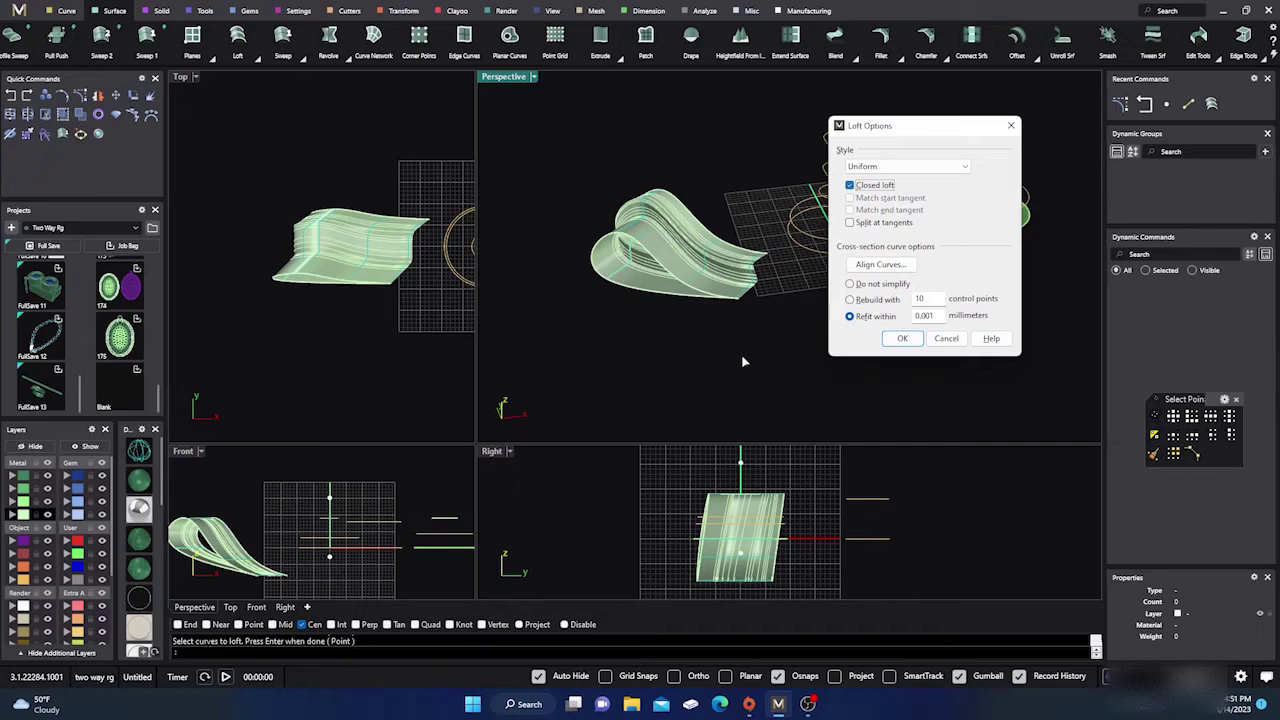
mouse_move(743, 363)
right_down()
mouse_move(773, 317)
mouse_move(729, 397)
mouse_move(735, 385)
right_up()
scroll(710, 390, up, 5)
scroll(716, 390, down, 4)
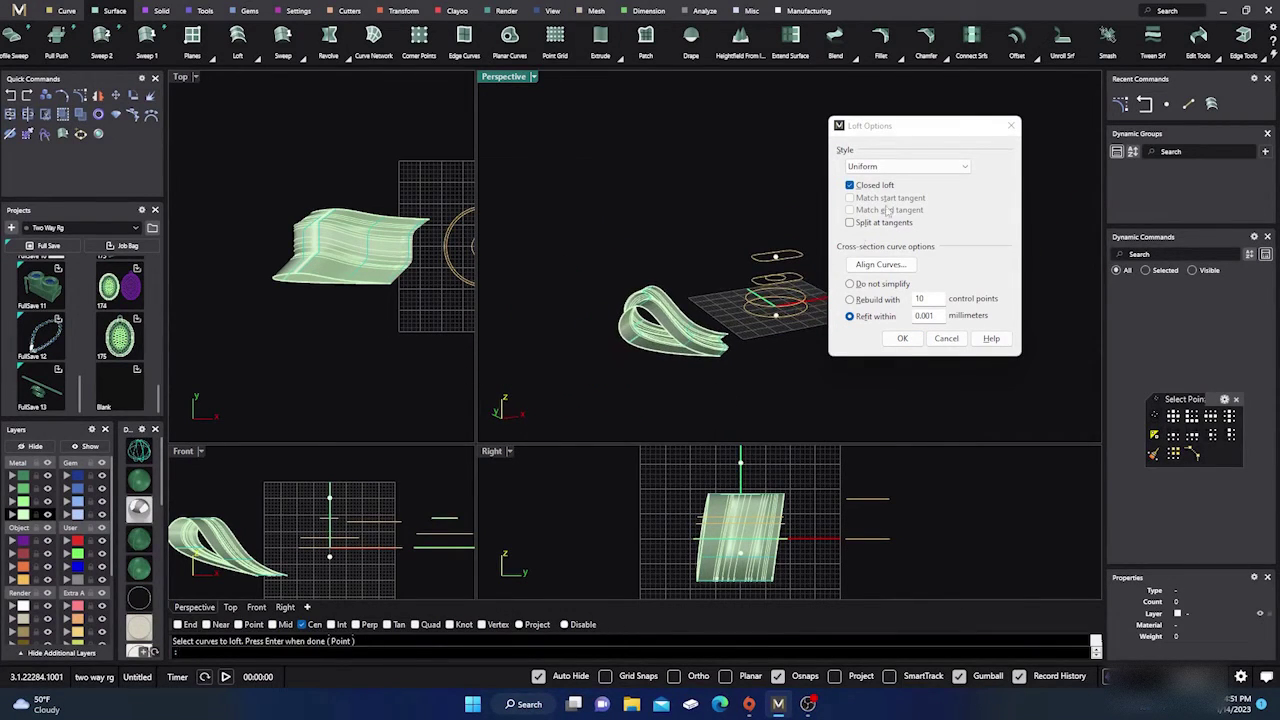
Step: Set the closed loft's style to Normal and examine the previewed surface from close up and from another angle
click(966, 168)
click(880, 178)
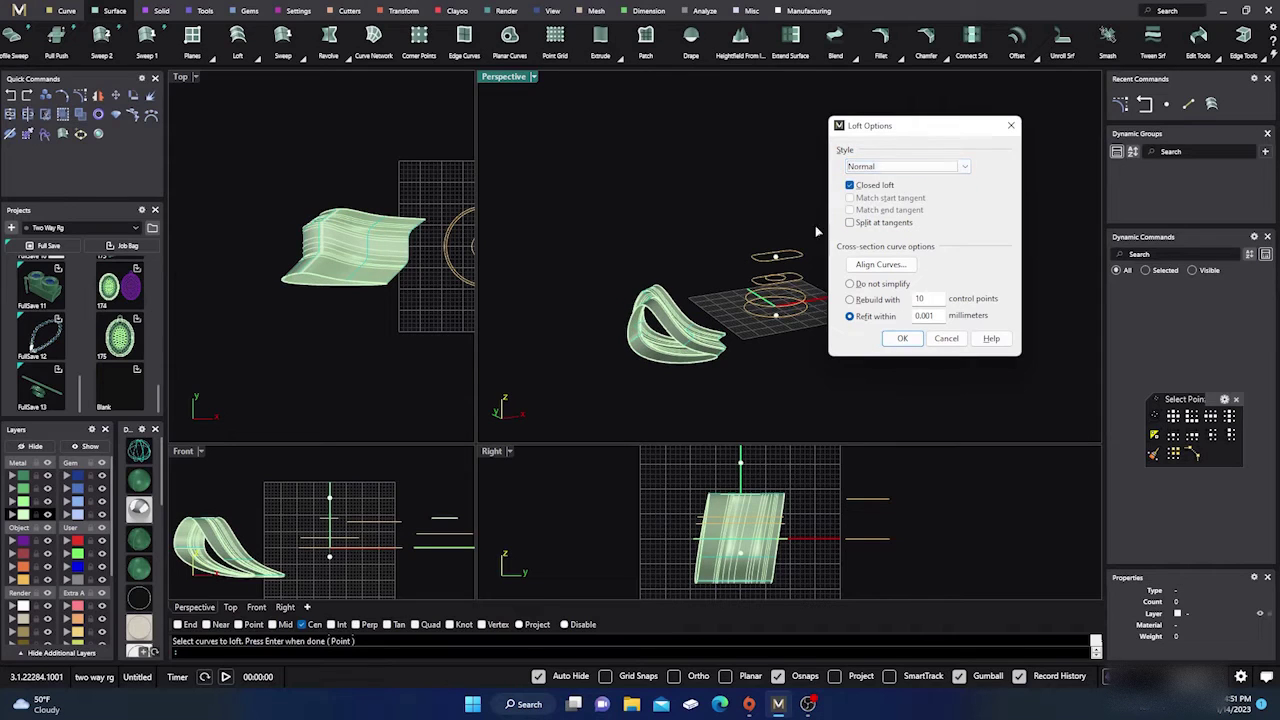
scroll(711, 364, up, 3)
right_drag(711, 361, 600, 333)
scroll(755, 312, down, 3)
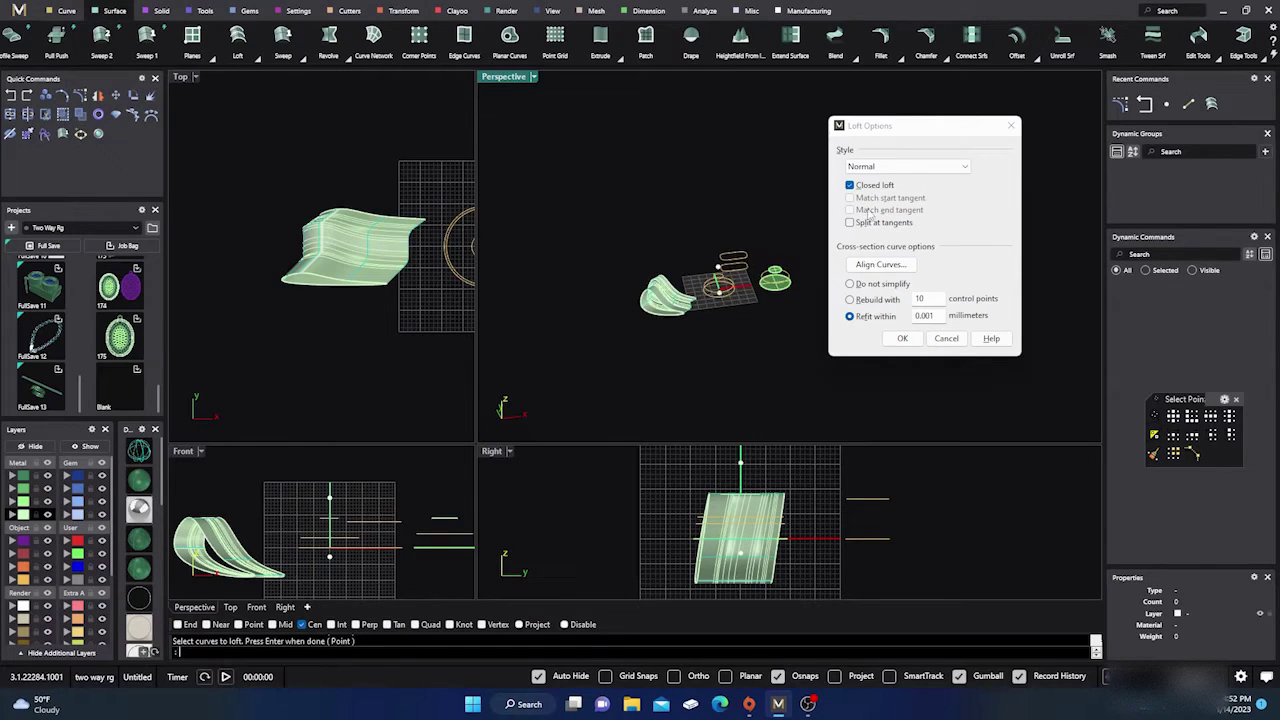
Step: Set the closed loft's style to Loose and examine the surface against its input curves from close up
click(950, 167)
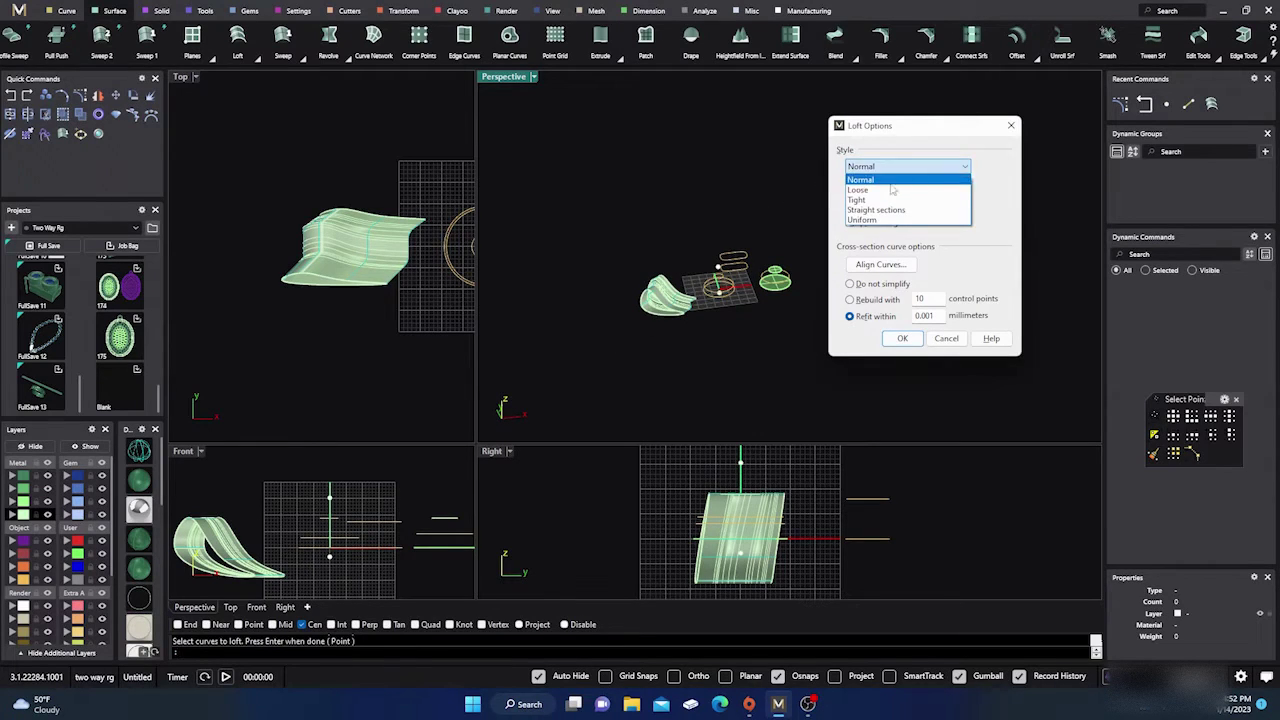
click(877, 193)
scroll(712, 278, up, 8)
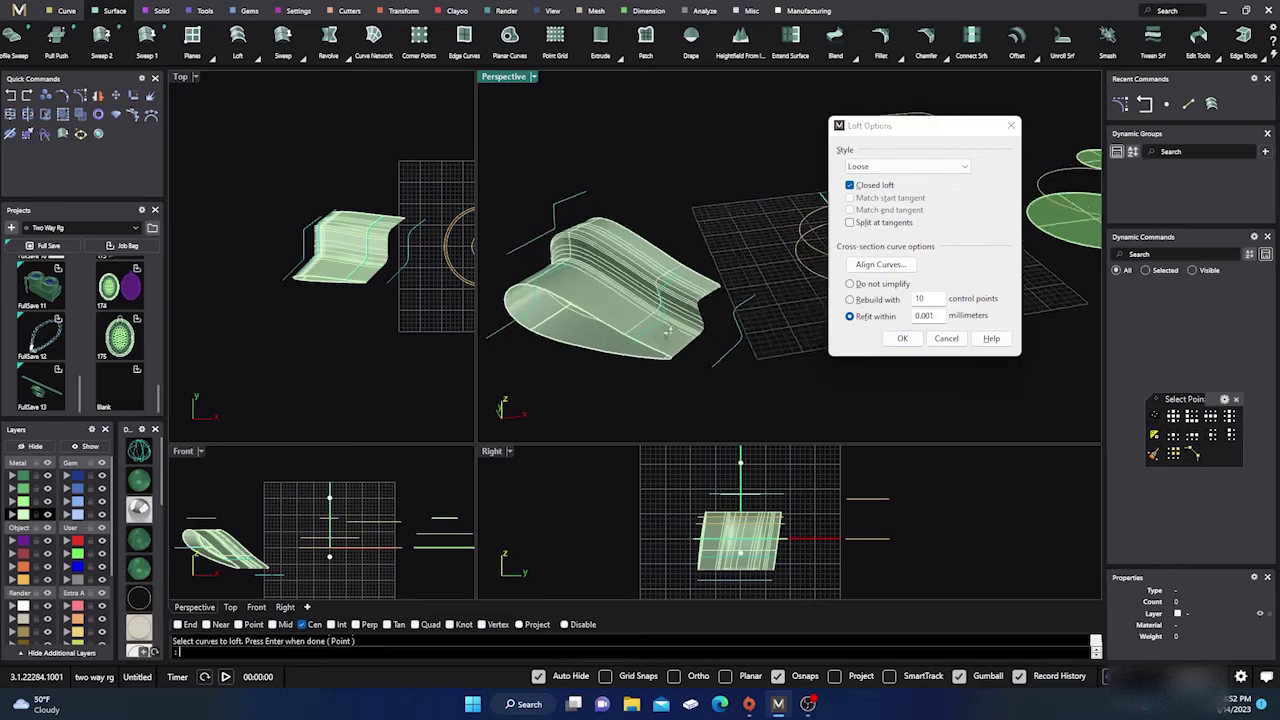
Step: Turn off the Closed loft option, keeping the Loose style, and cancel the loft through the four open bent curves
right_drag(712, 278, 631, 311)
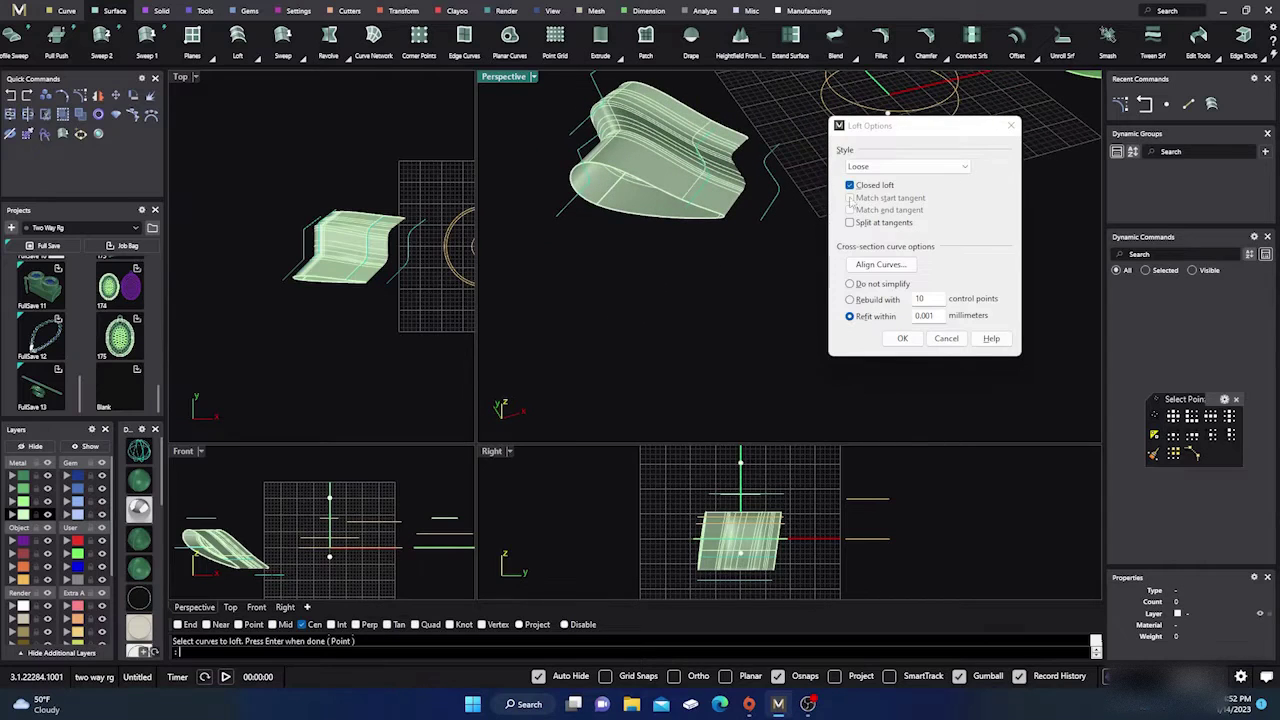
click(953, 170)
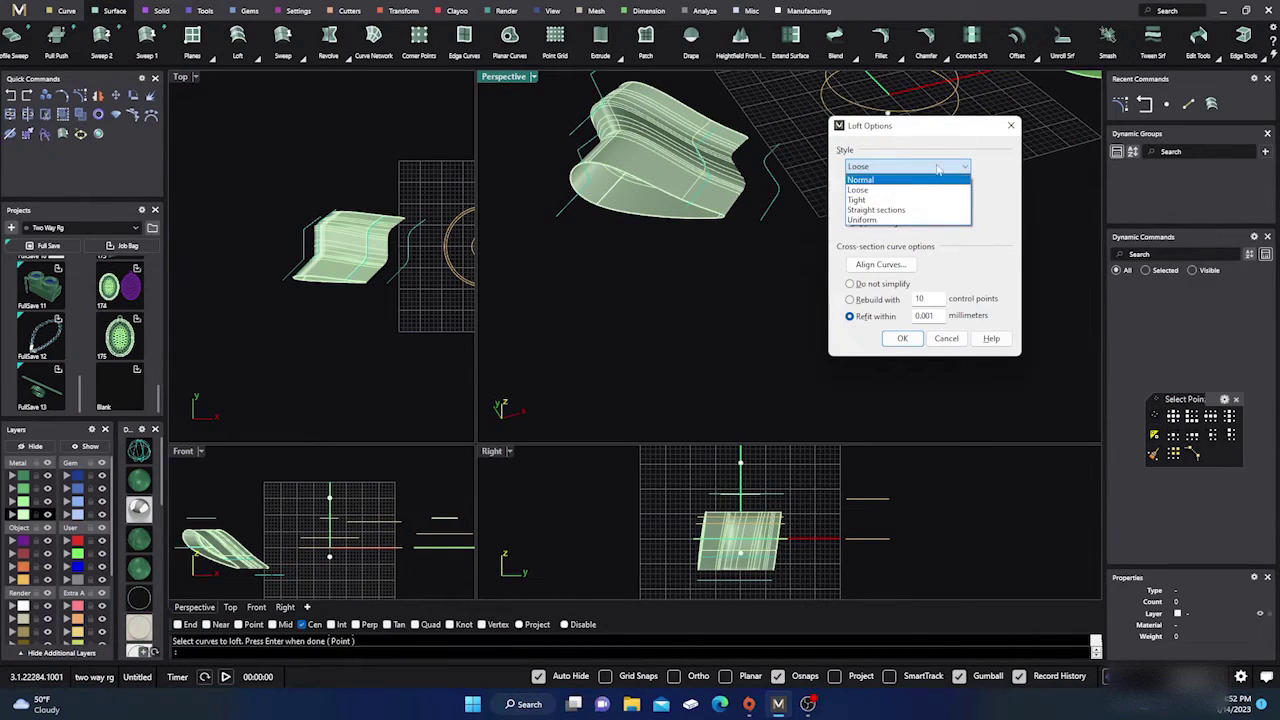
click(1010, 157)
click(857, 187)
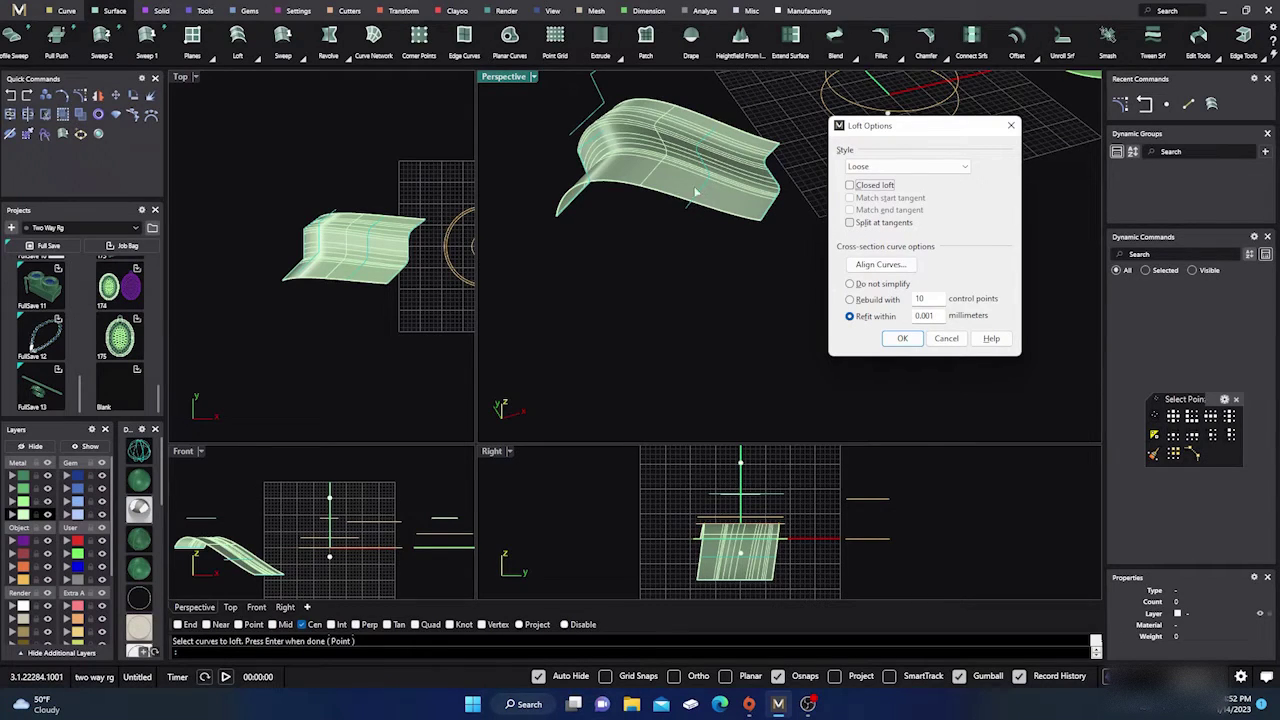
click(655, 184)
click(945, 339)
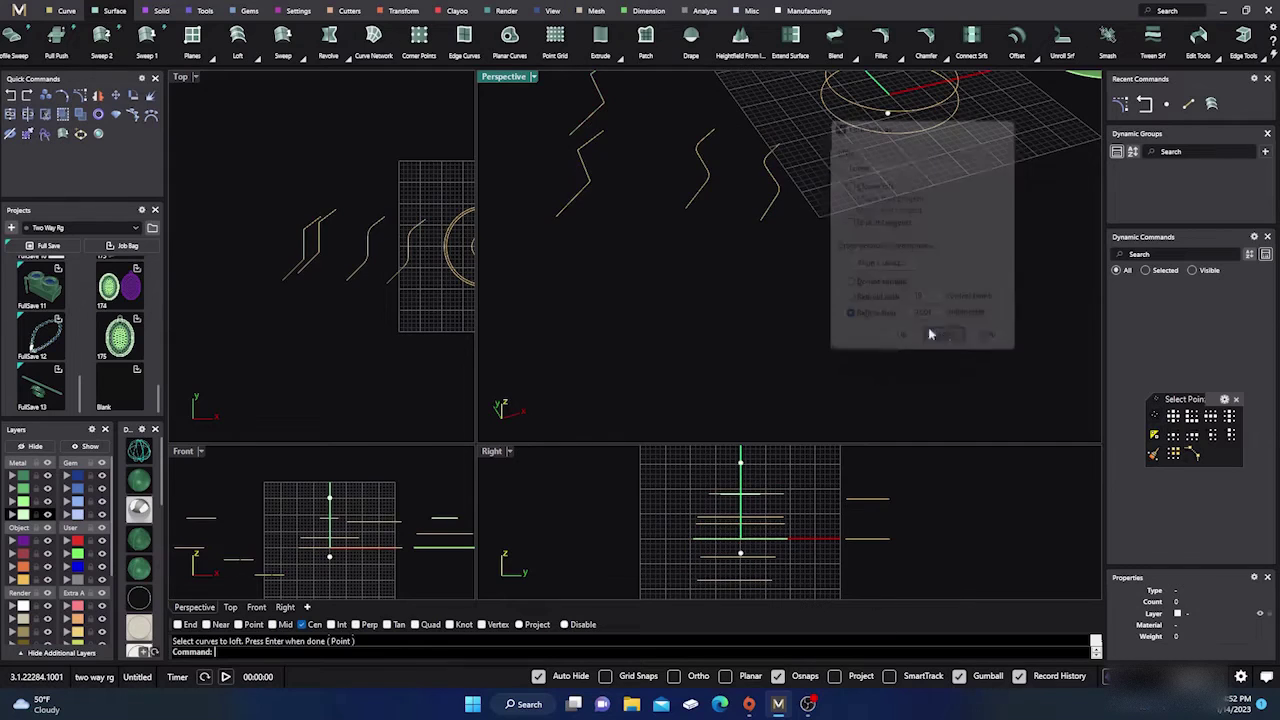
Step: Preview a loft between the two closed rounded-rectangle curves in the Perspective view, accepting the default seam points
scroll(545, 278, down, 5)
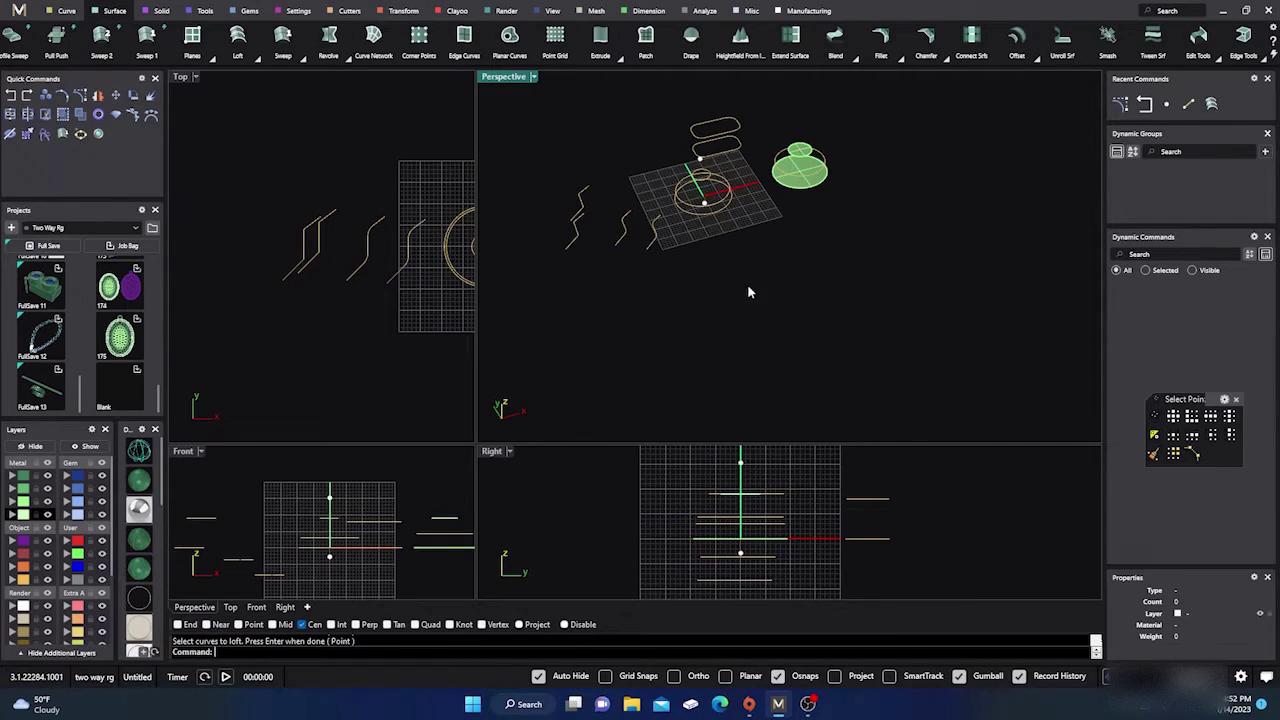
right_drag(749, 289, 686, 306)
scroll(700, 250, down, 3)
scroll(709, 256, up, 4)
scroll(709, 256, up, 2)
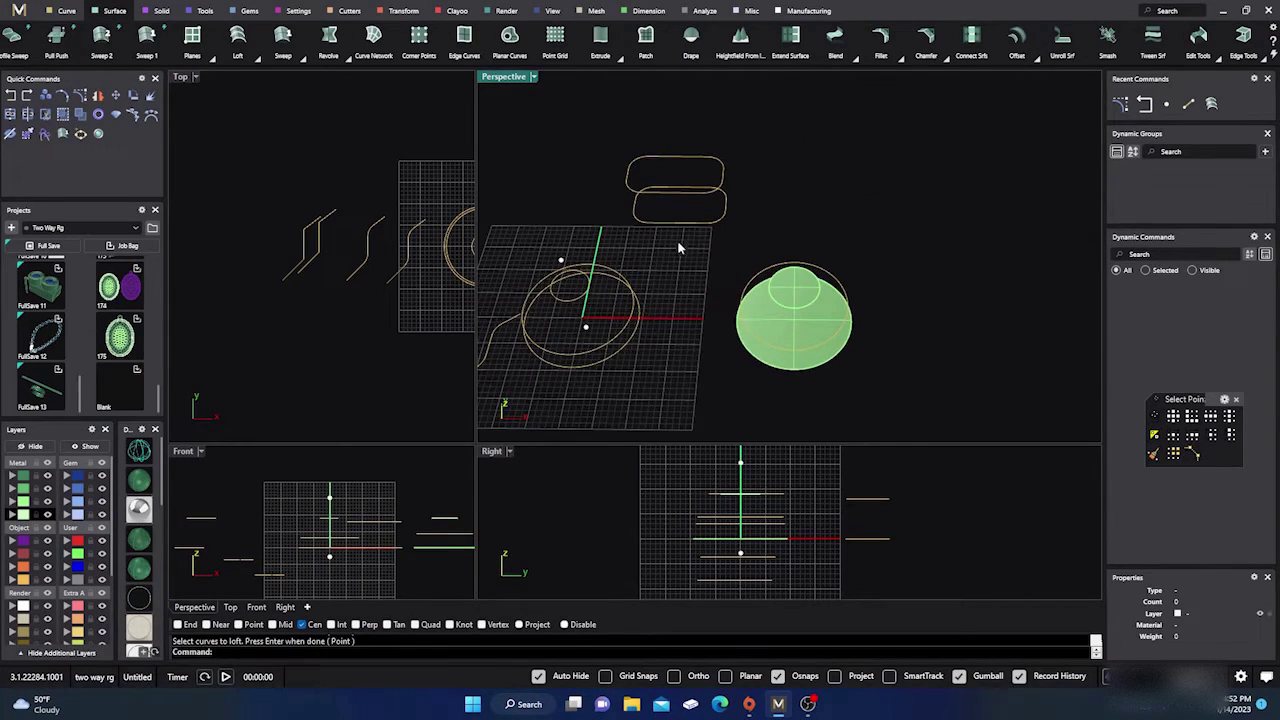
scroll(604, 178, up, 3)
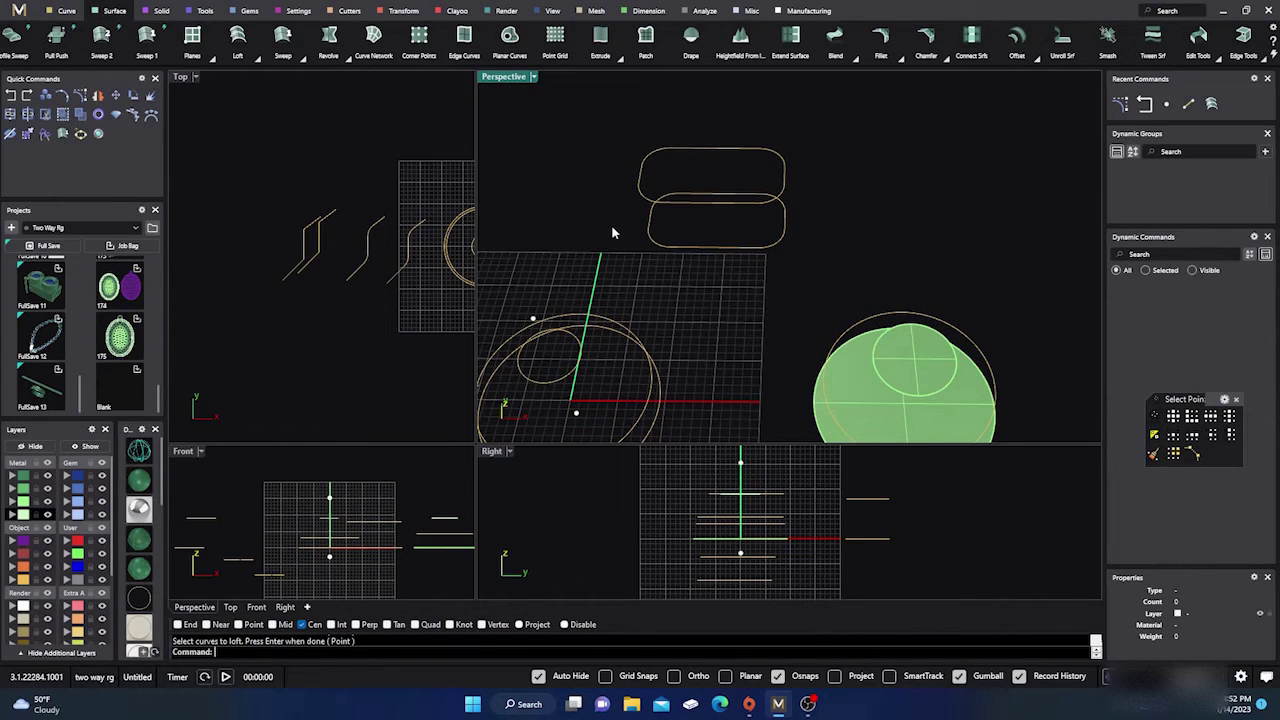
click(237, 40)
click(697, 248)
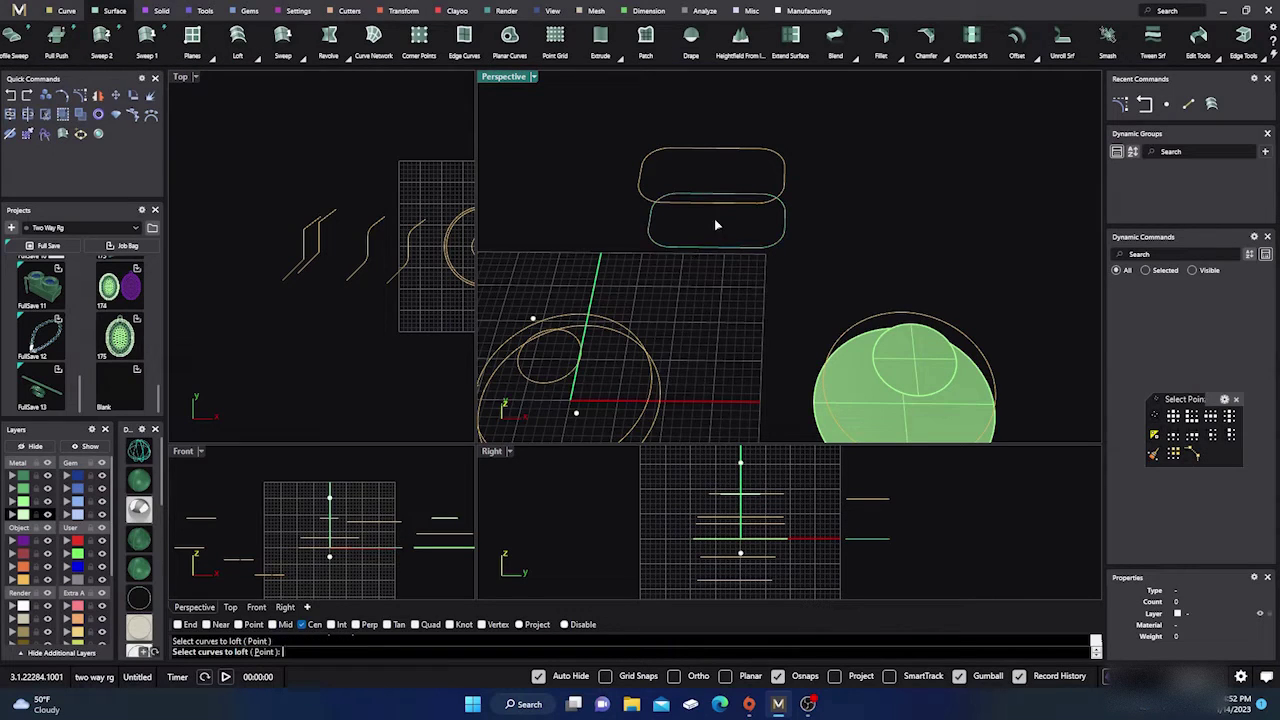
click(724, 208)
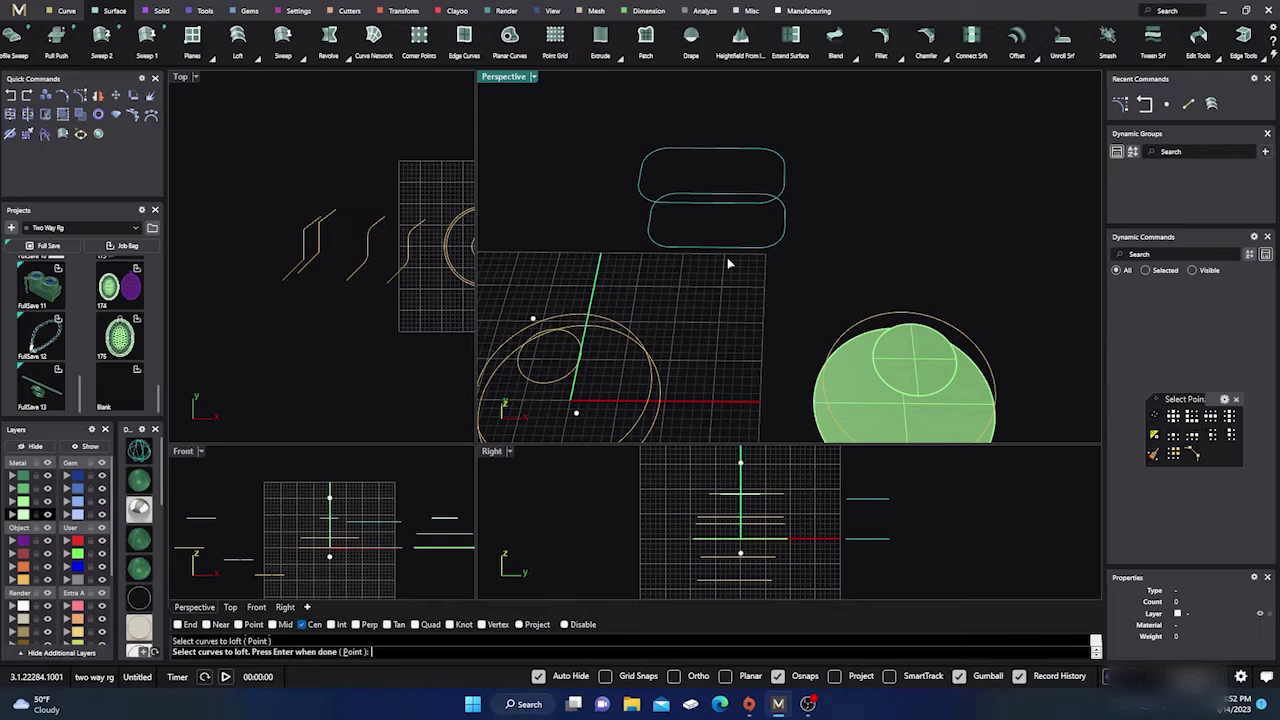
key(Return)
key(Return)
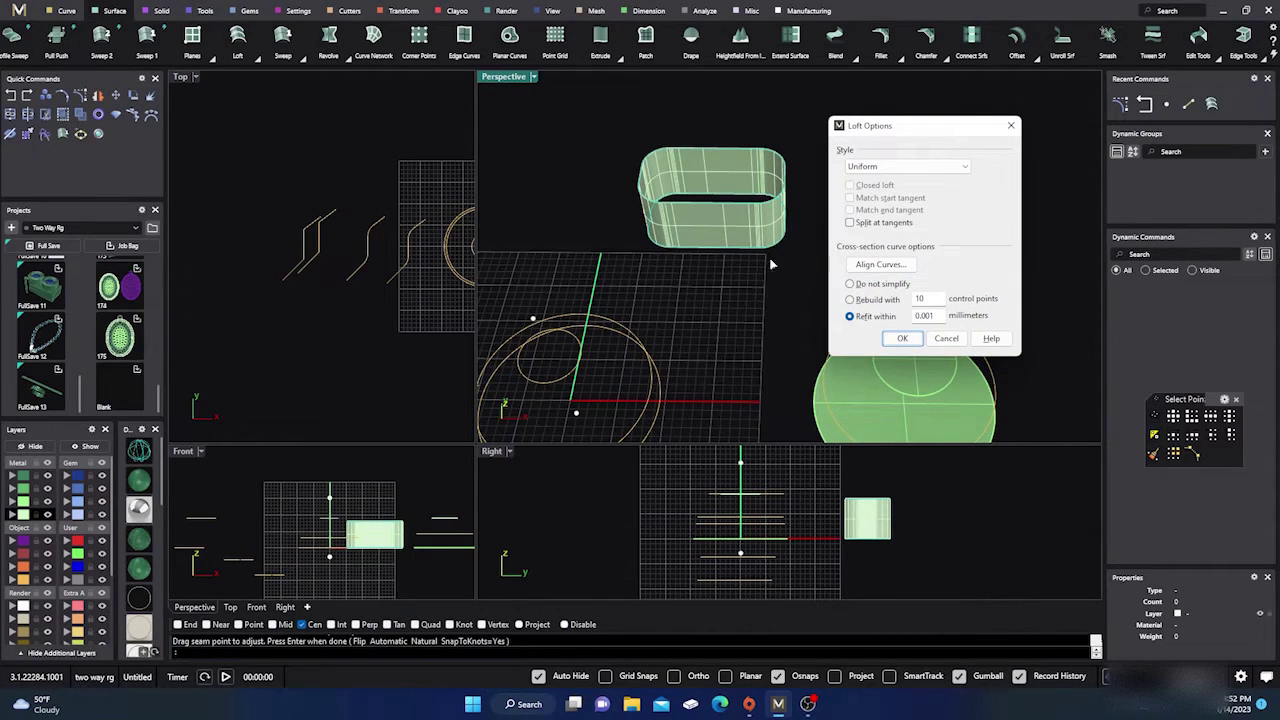
Step: Compare Do not simplify with Refit within 0.001 millimeters on the previewed loft, leaving Do not simplify selected
click(850, 284)
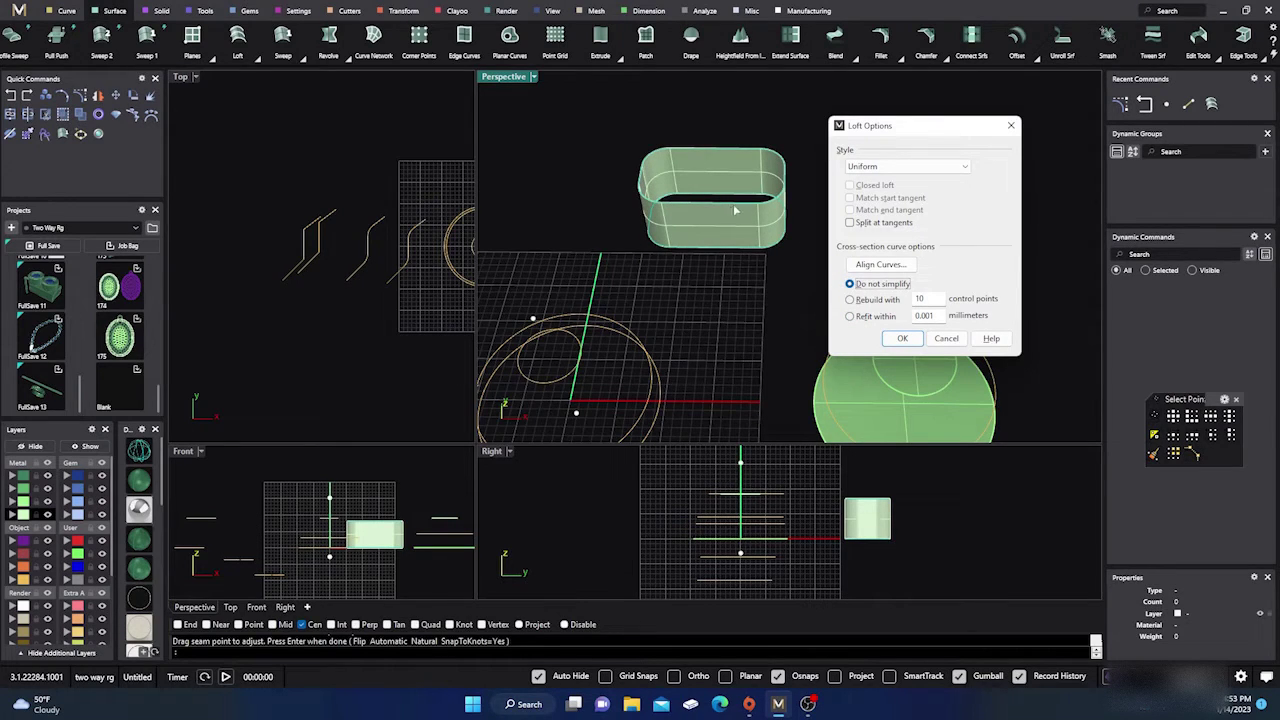
click(850, 316)
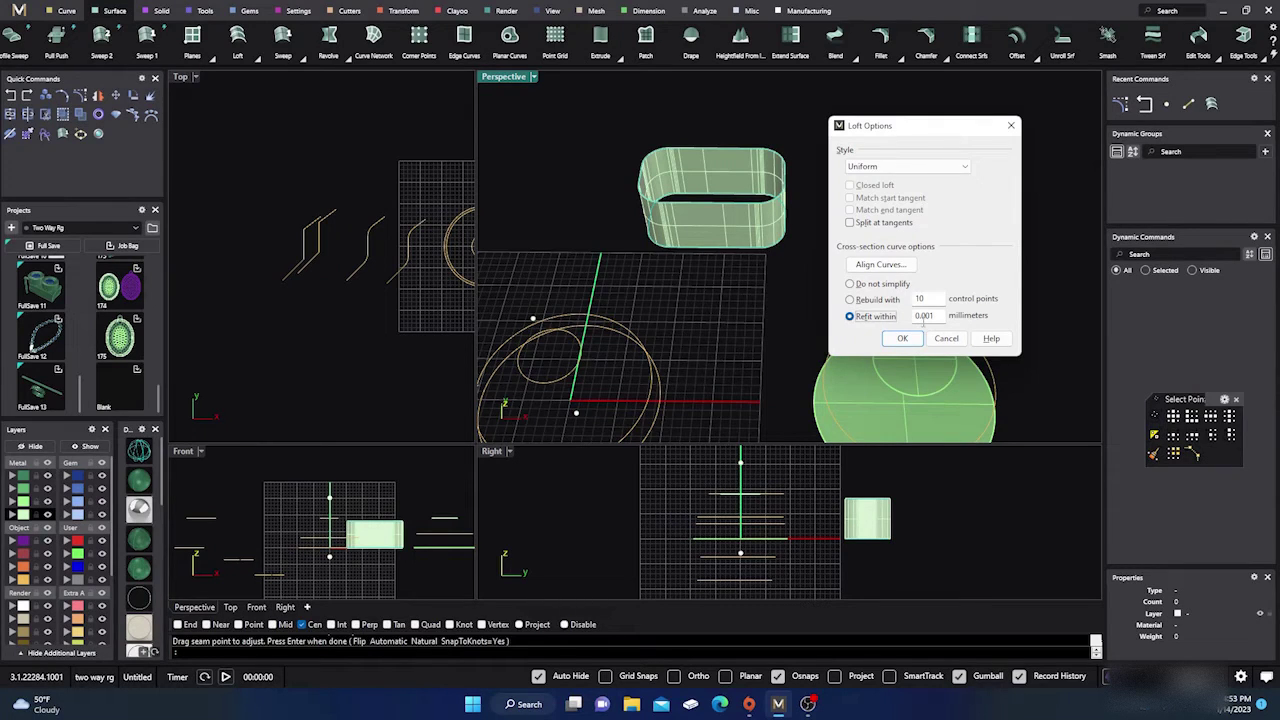
click(850, 284)
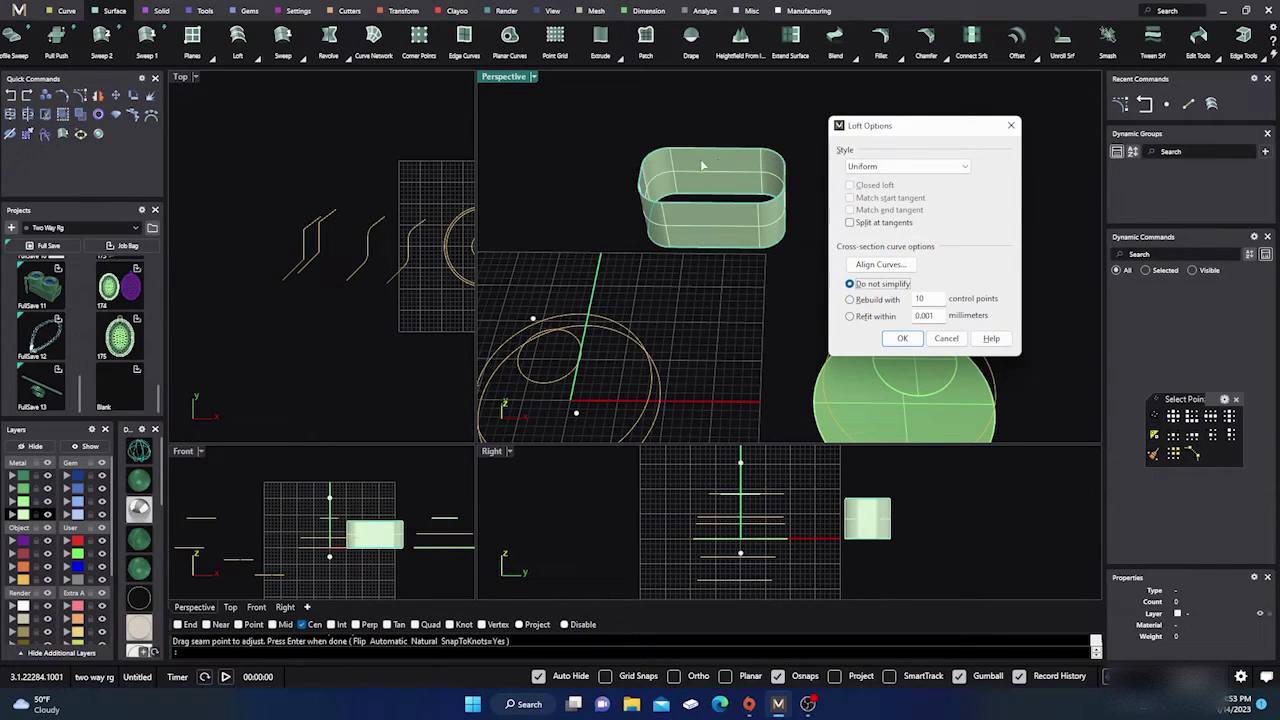
Step: Compare the Normal and Loose styles on the rounded-rectangle preview and create the loft with the Normal style
click(960, 167)
click(897, 180)
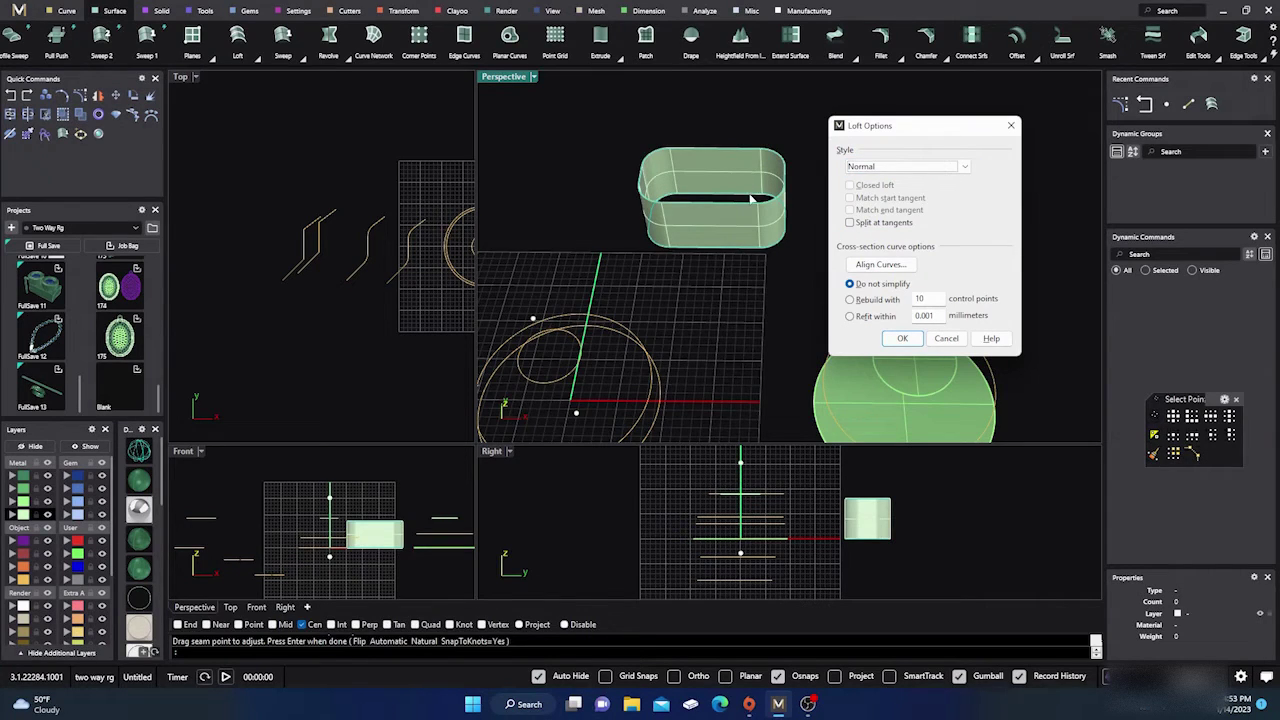
click(935, 167)
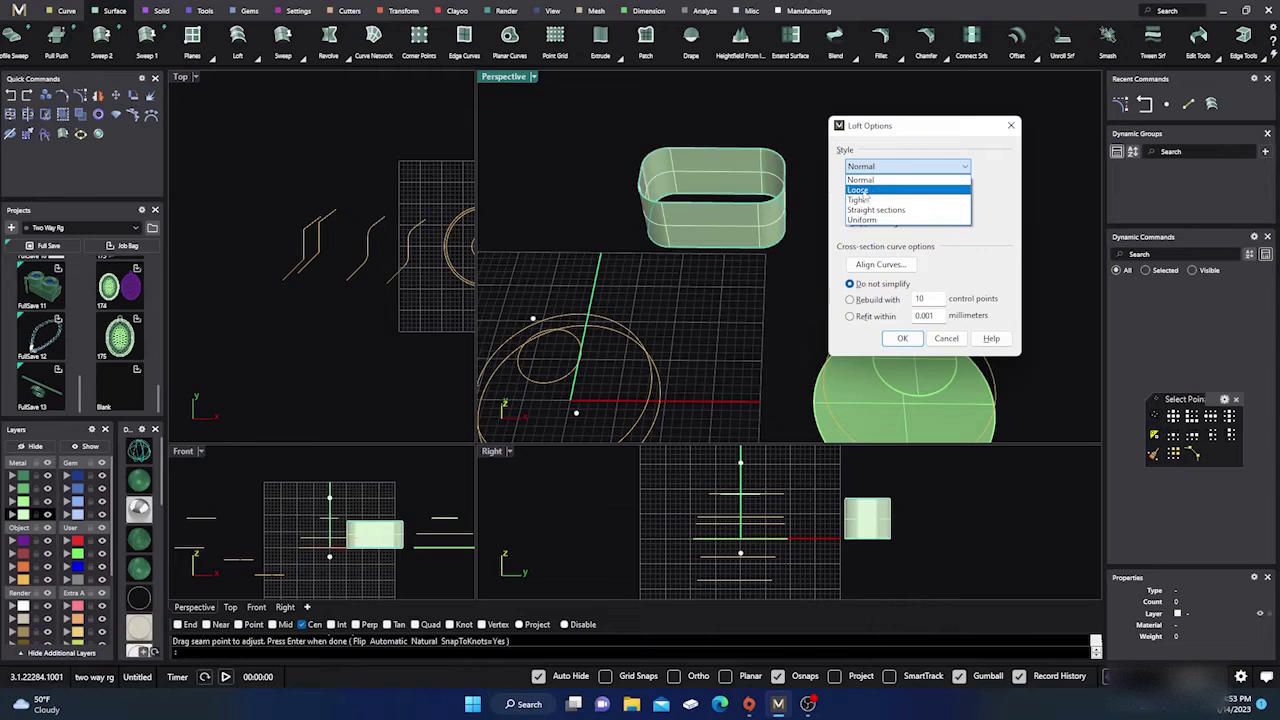
click(859, 190)
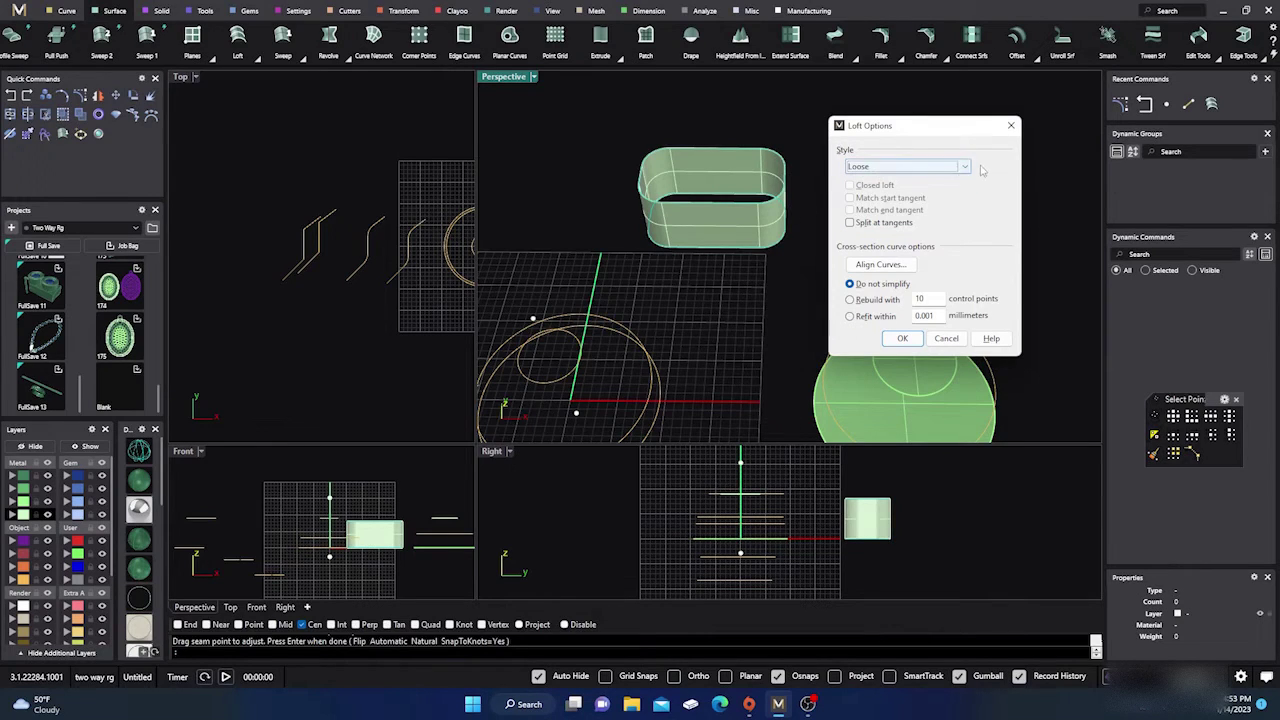
click(964, 167)
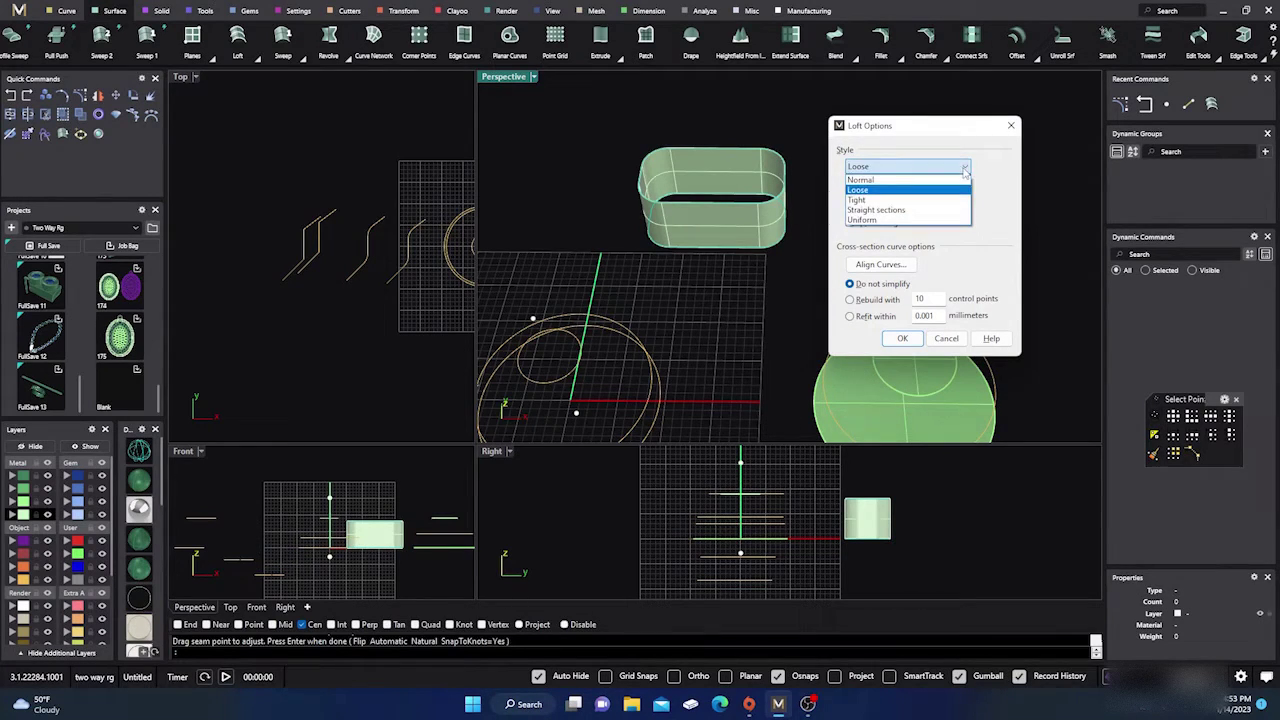
click(880, 178)
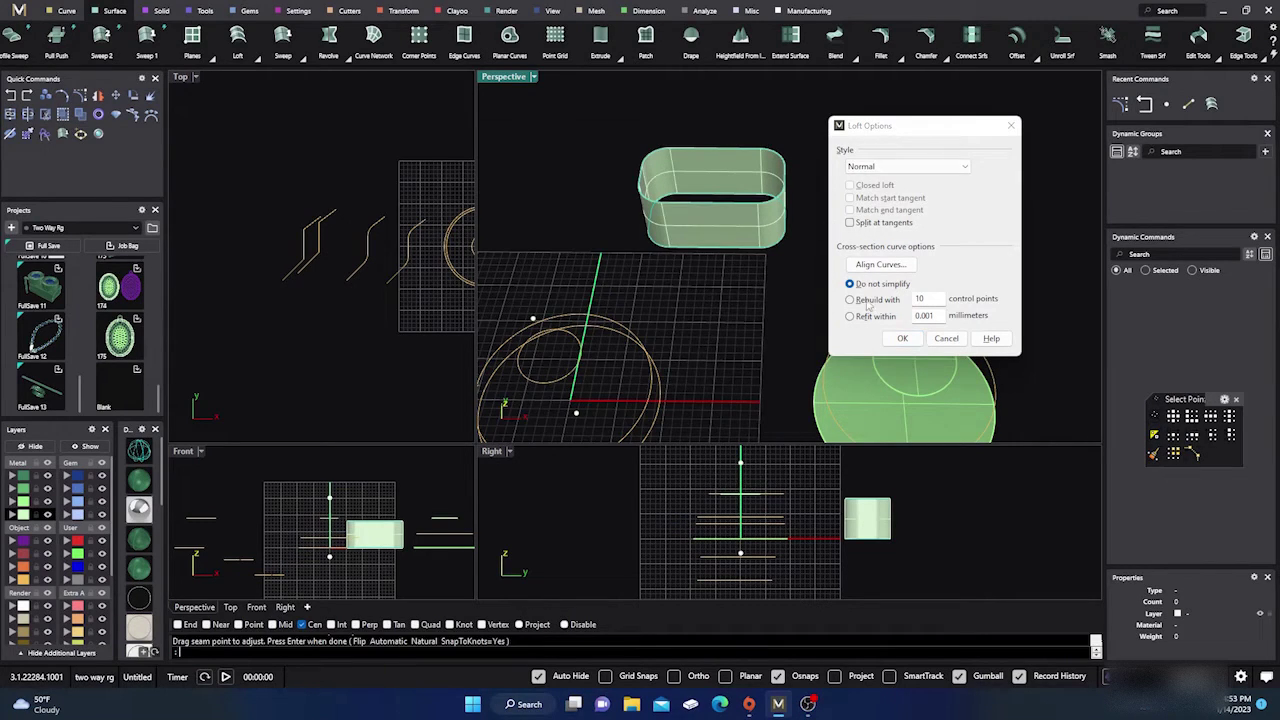
click(902, 338)
Step: Examine the control points of the lofted rounded-rectangle surface, turn them off again and delete the surface
click(730, 226)
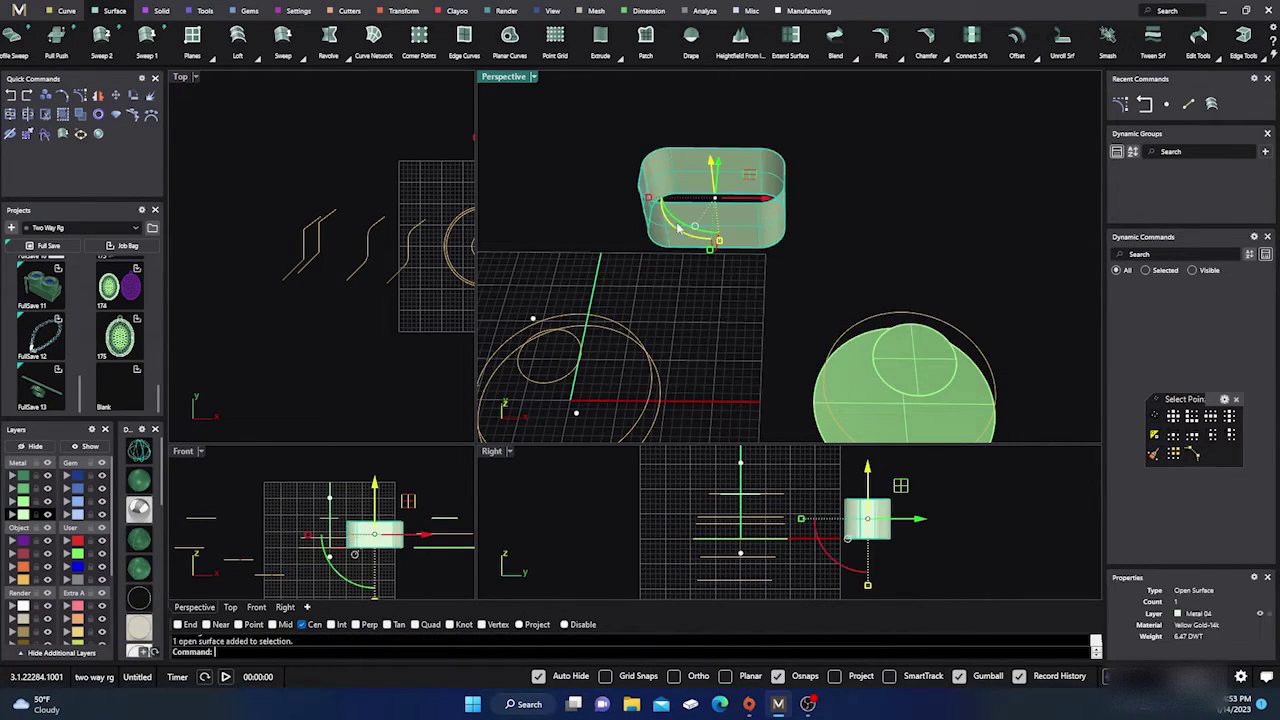
click(80, 95)
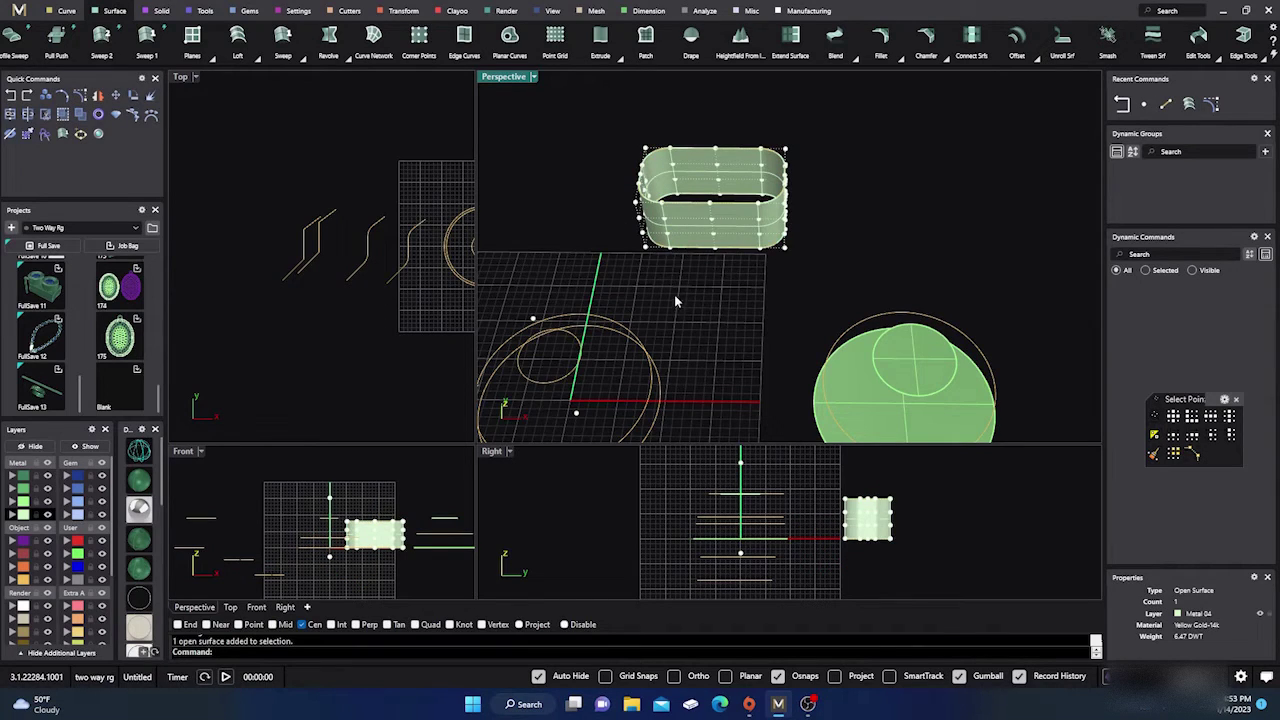
key(Escape)
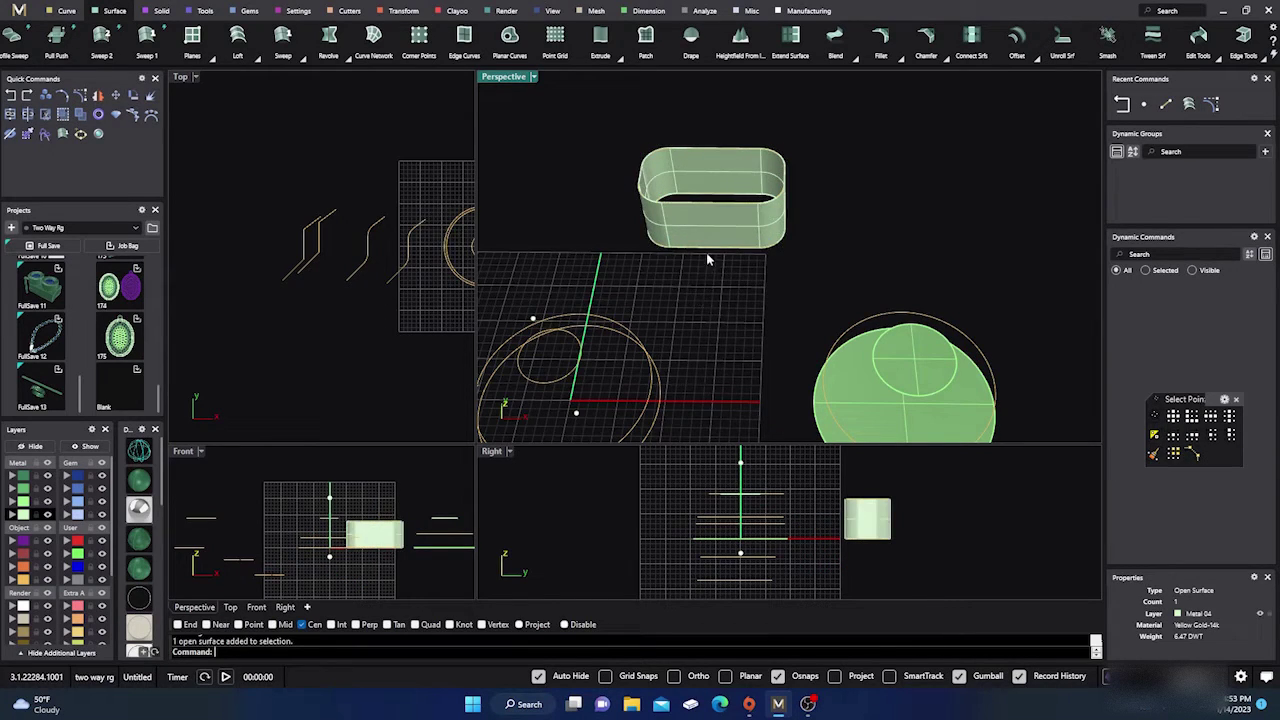
click(706, 250)
key(Delete)
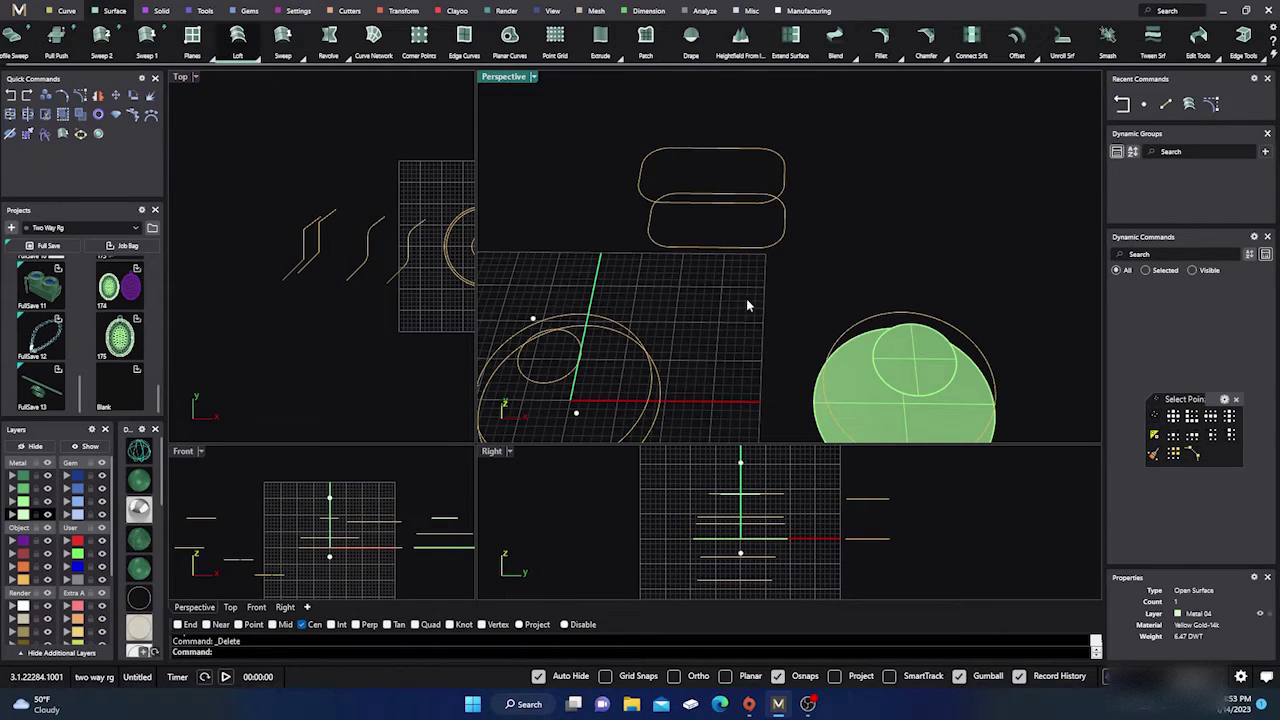
Step: Loft the two rounded-rectangle curves again in Normal style without simplification and with Split at tangents turned on
click(748, 206)
key(Return)
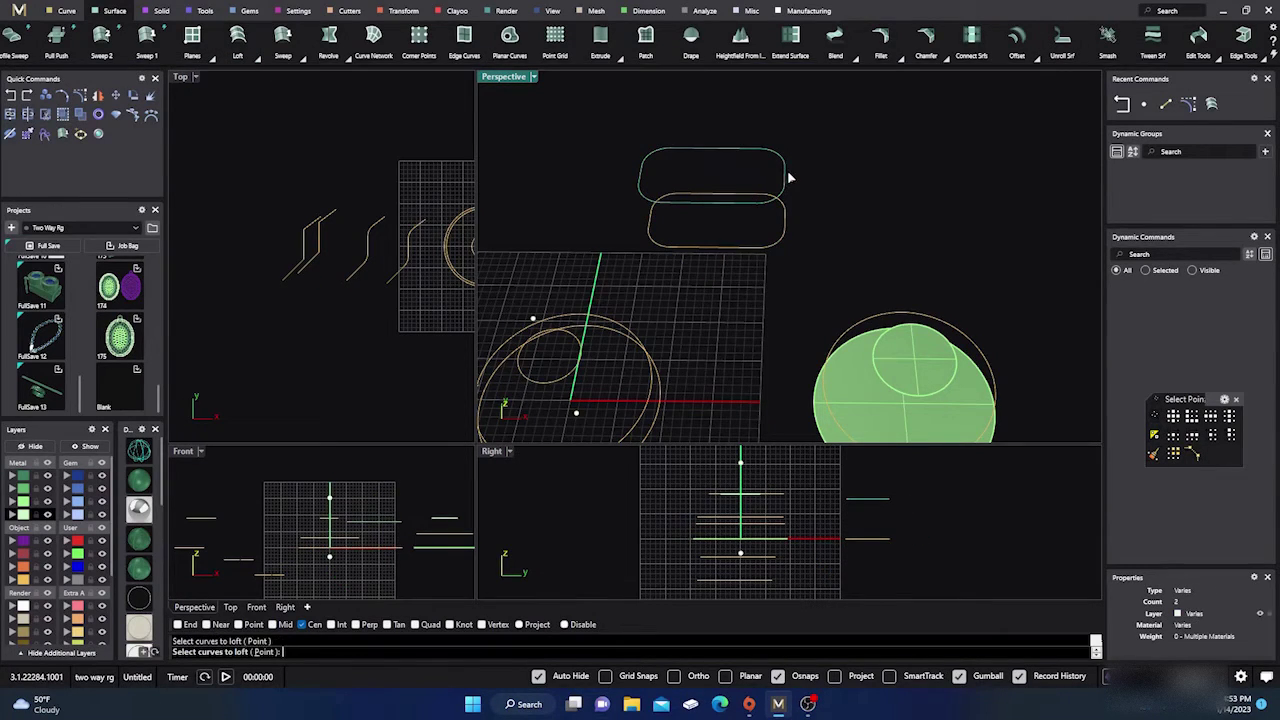
click(776, 246)
key(Return)
key(Return)
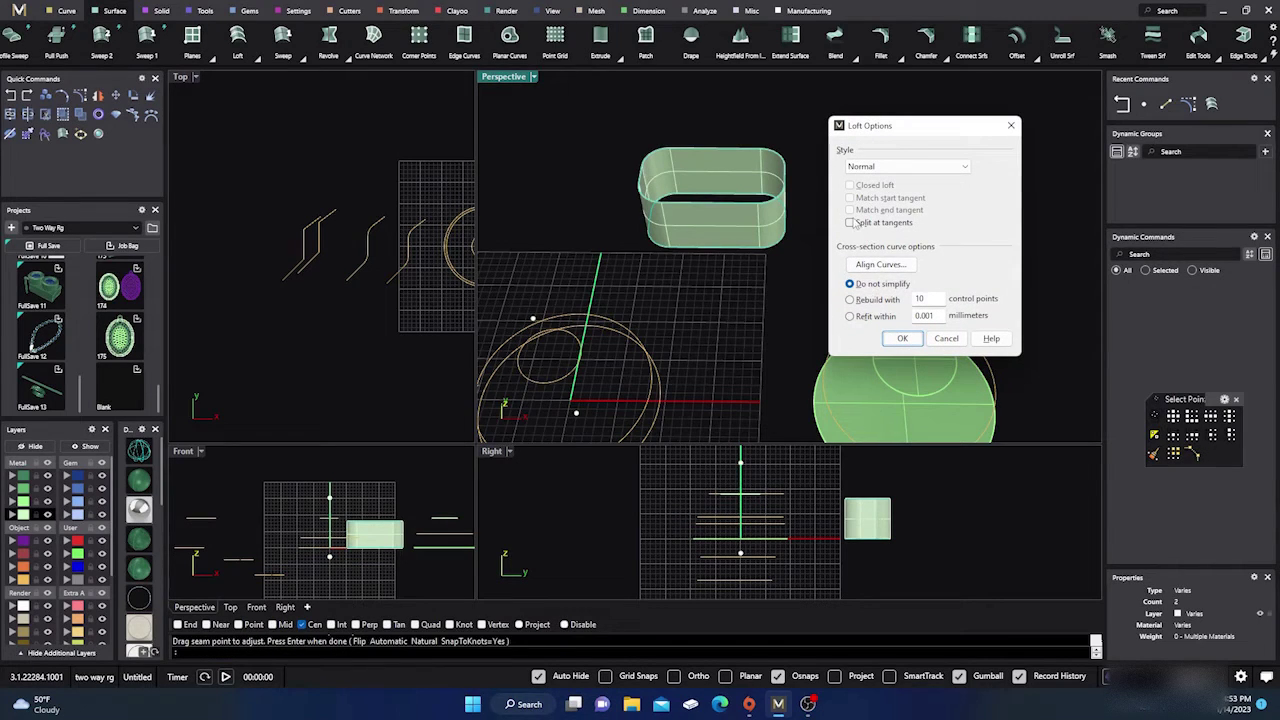
click(850, 223)
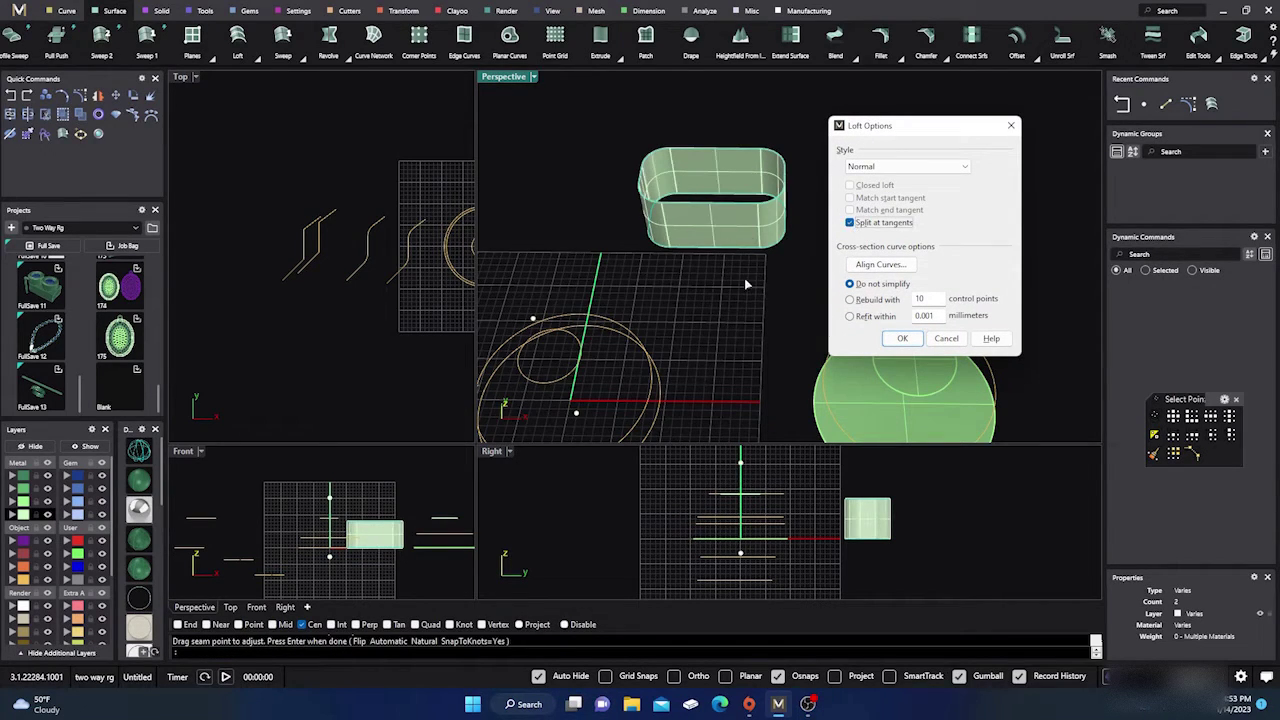
click(900, 338)
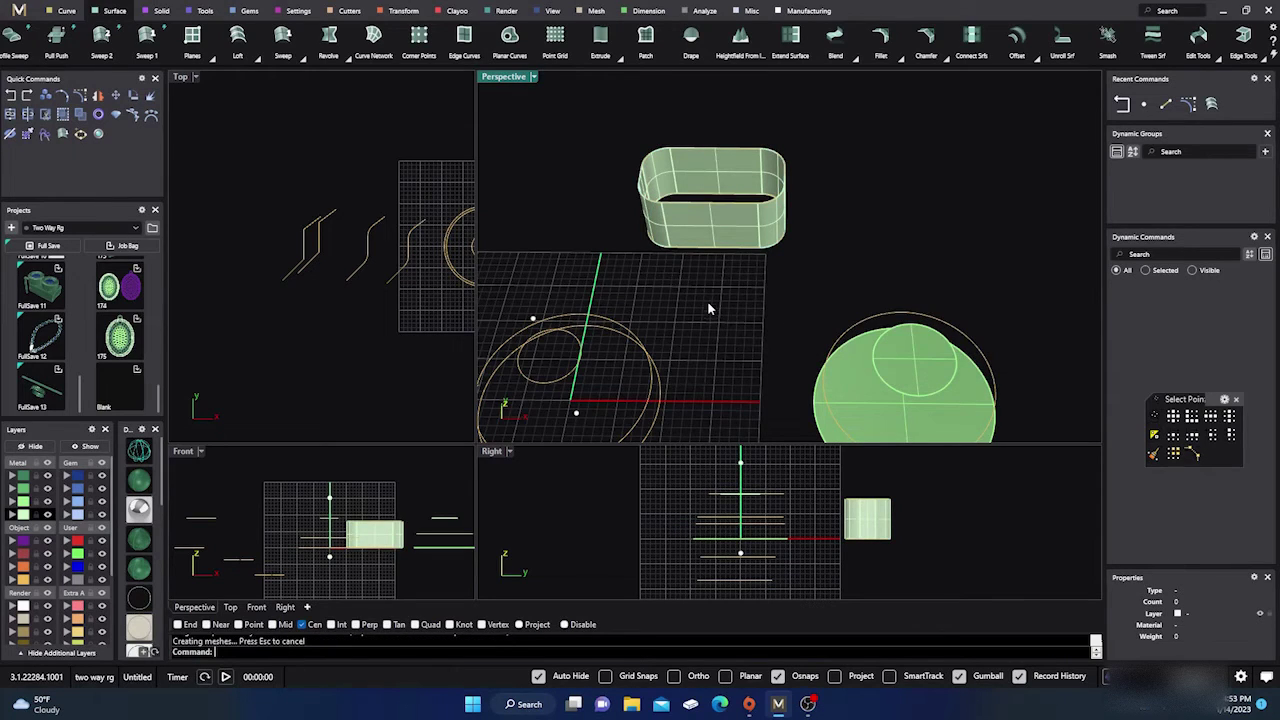
Step: Try to turn on control points for the loft split at tangents, and deselect it
click(720, 238)
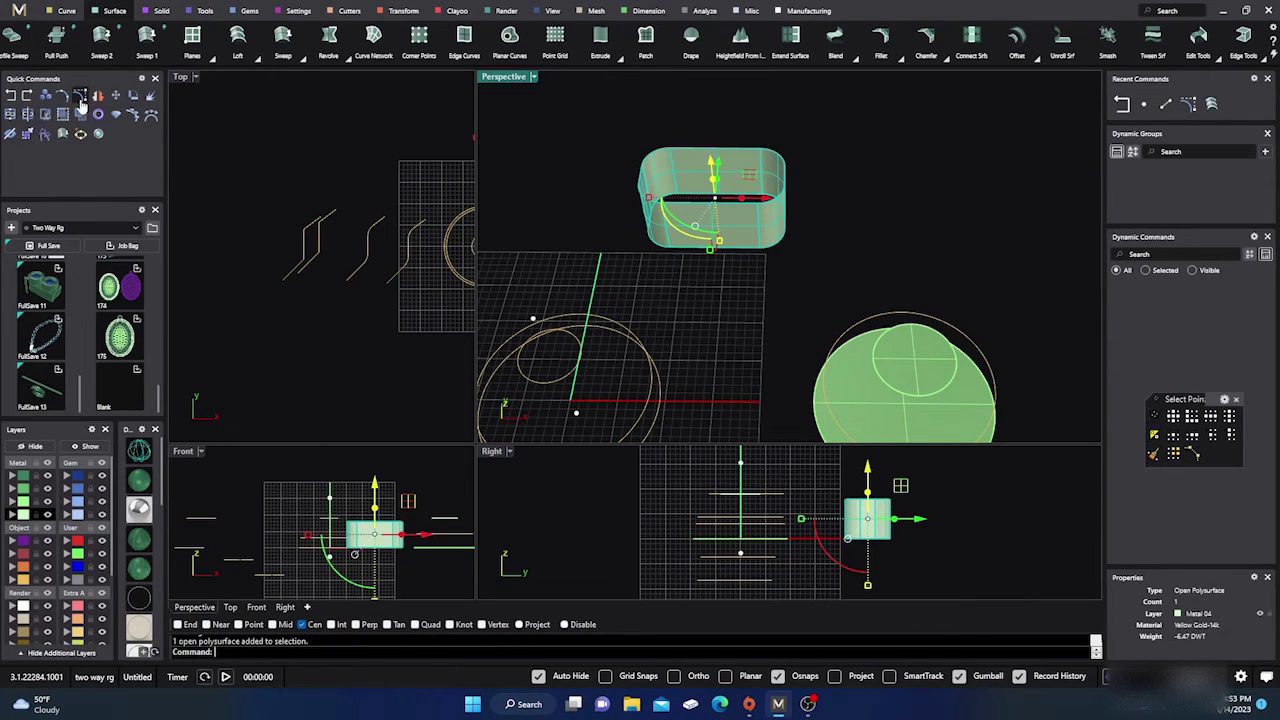
key(F10)
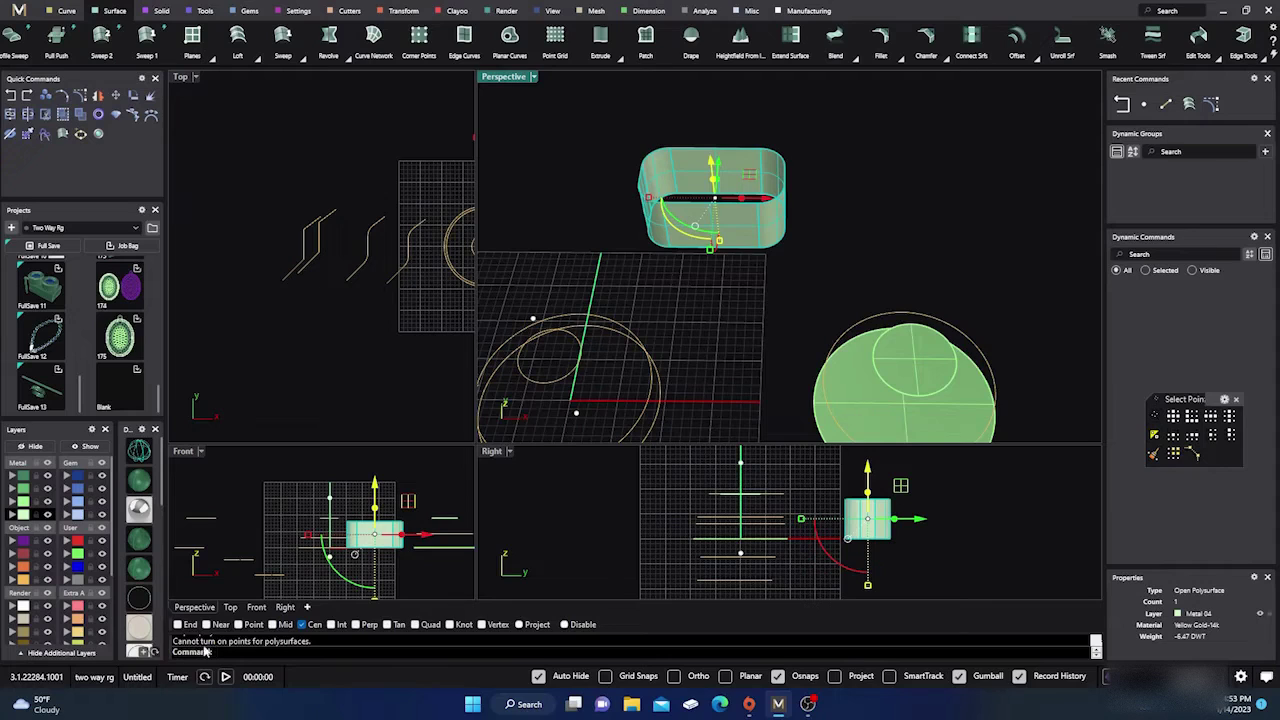
click(750, 330)
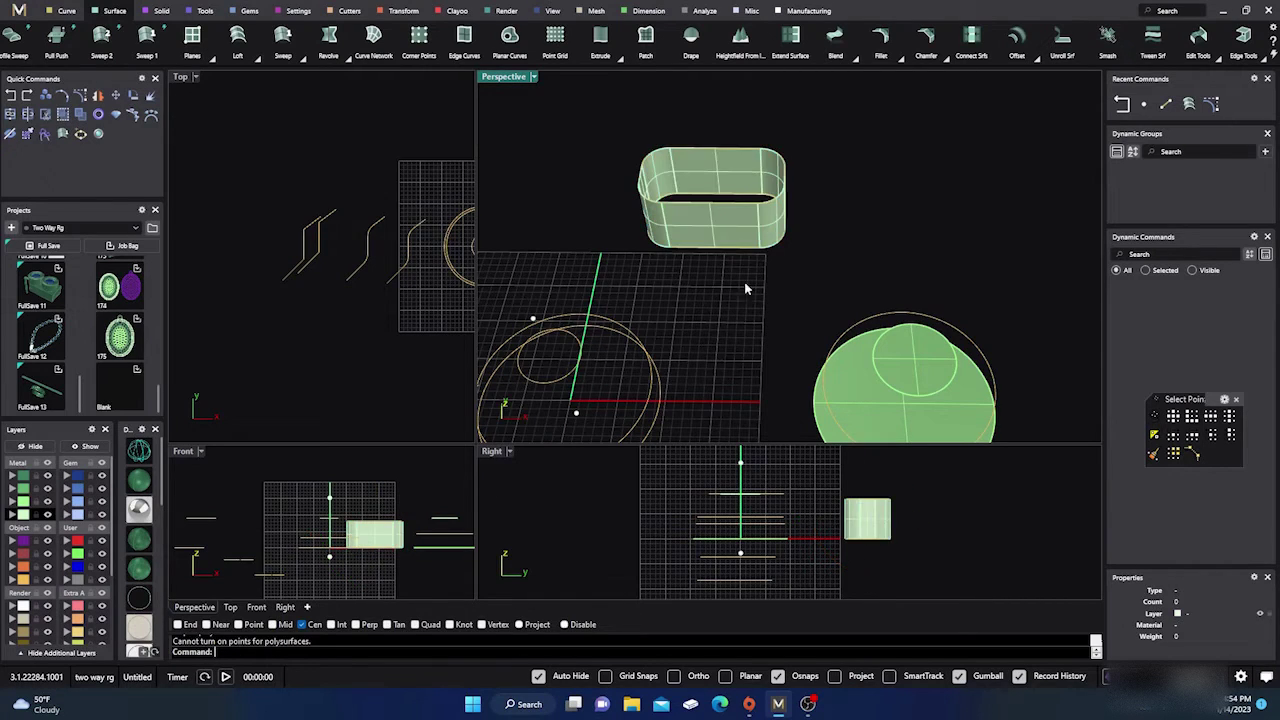
Step: Delete the split loft and clear its two rounded-rectangle curves from the scene
click(732, 235)
key(Delete)
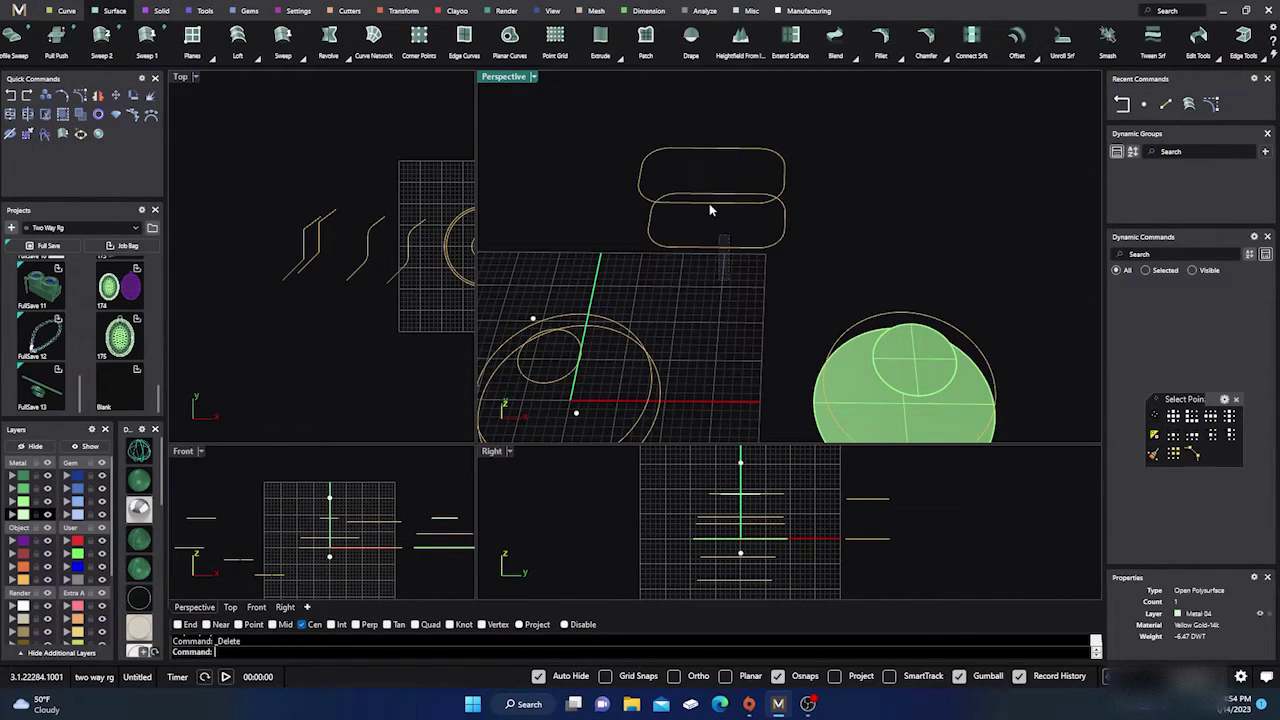
click(710, 207)
key(Delete)
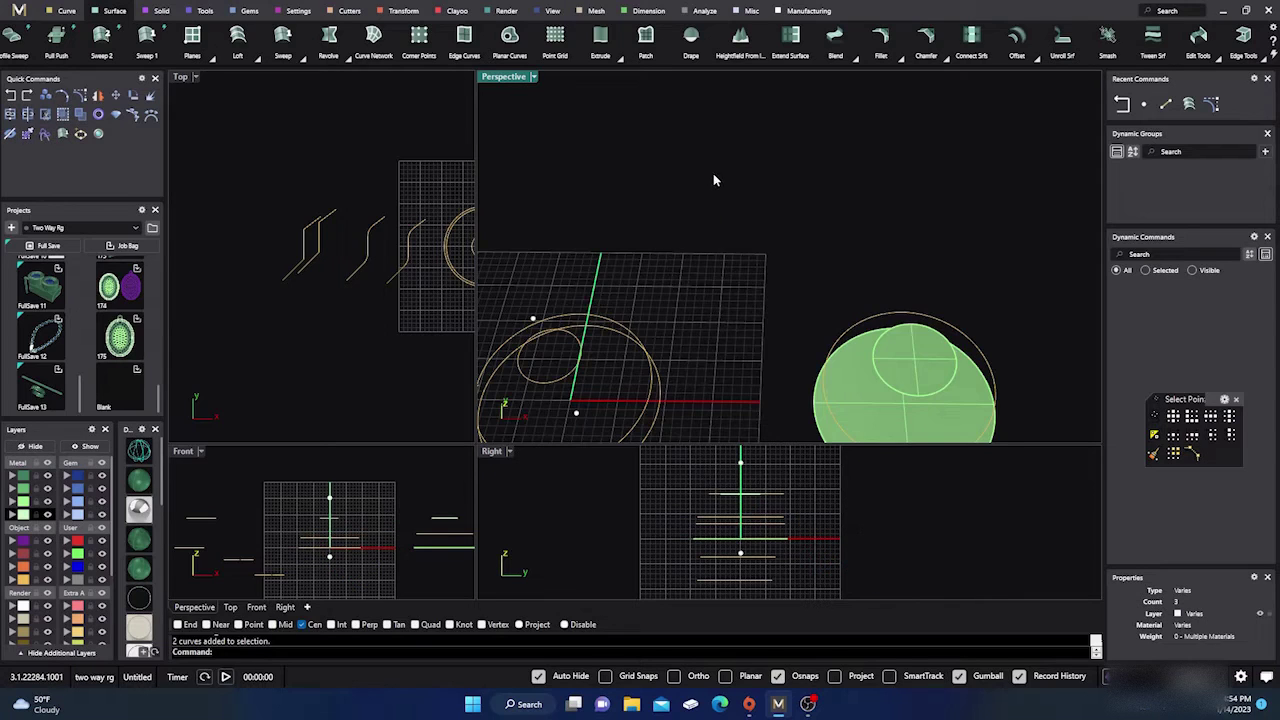
Step: Hide the four open bent curves, leaving the circular curves in the Perspective view
scroll(713, 180, down, 5)
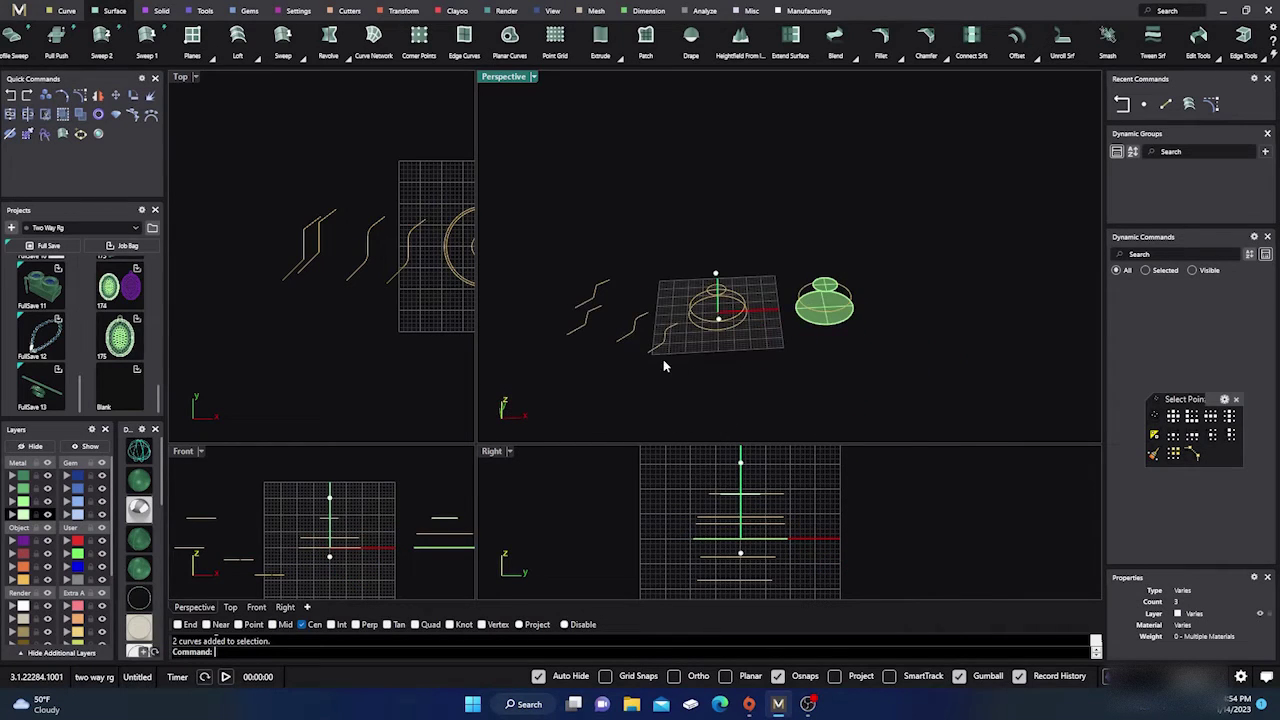
drag(663, 366, 564, 302)
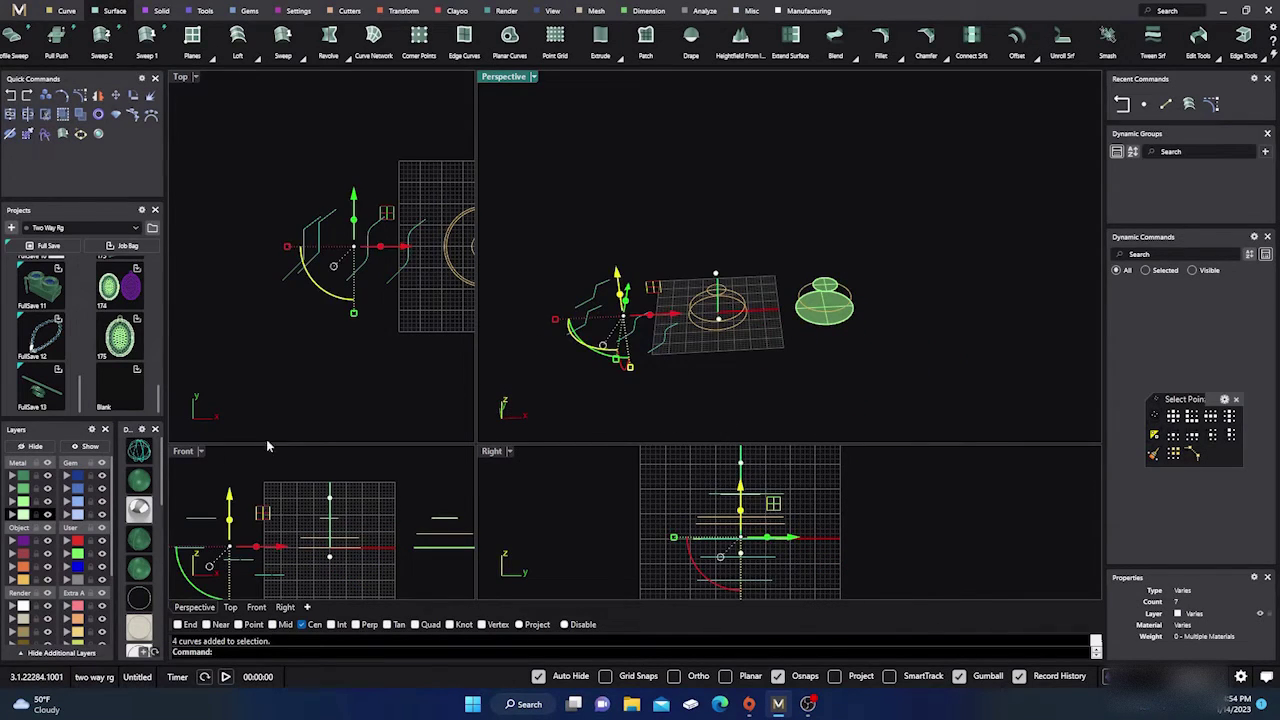
click(40, 447)
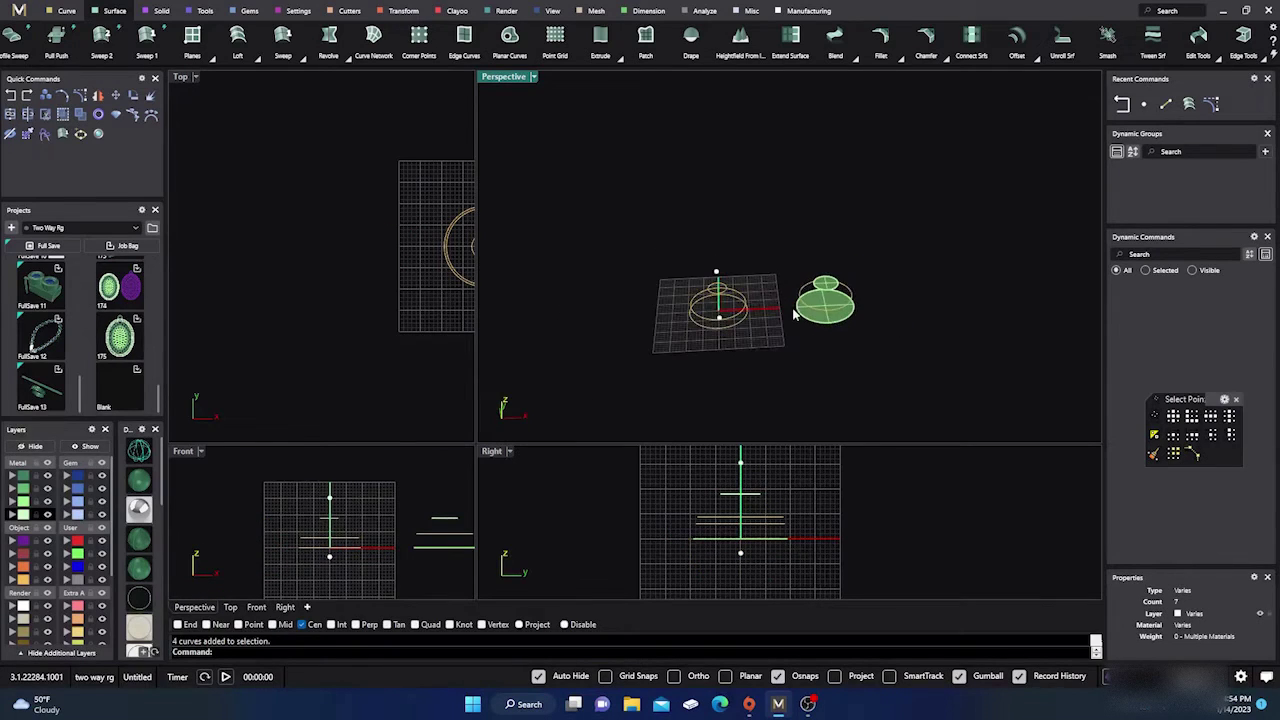
scroll(752, 340, up, 5)
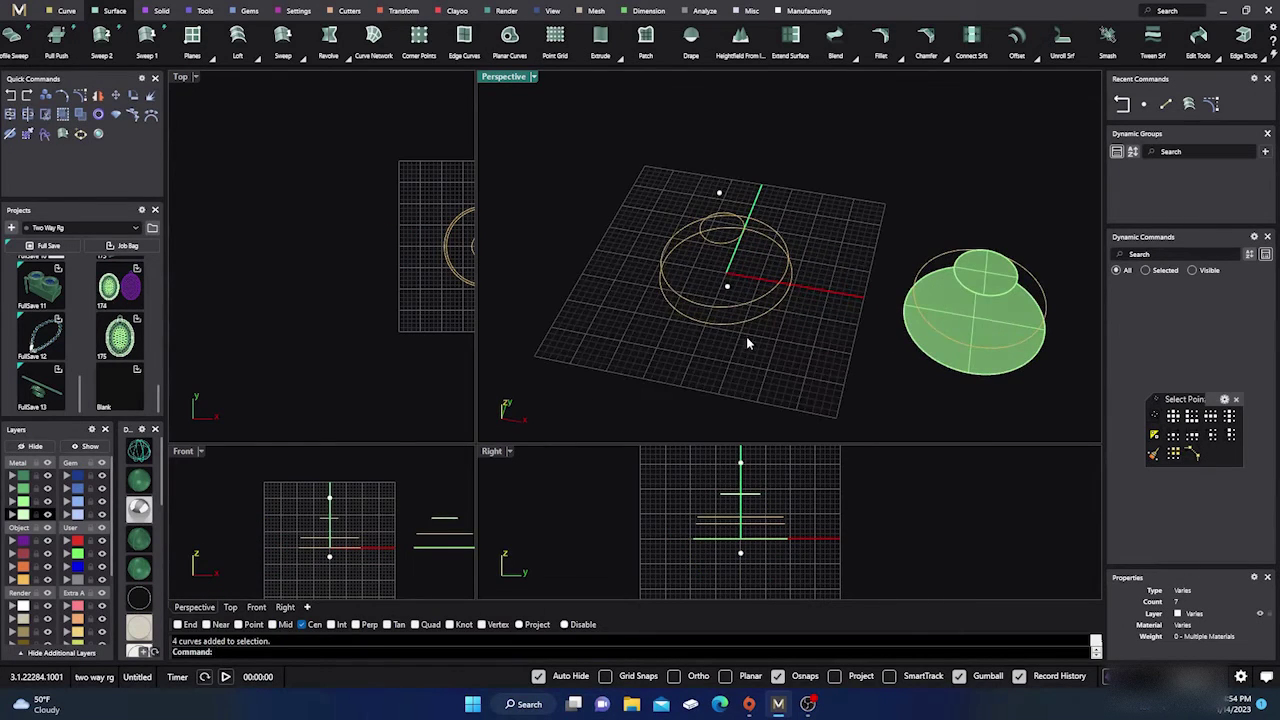
Step: Preview a Normal-style loft from the point below through the three circles to the point above, and cancel it
click(253, 60)
right_drag(707, 353, 740, 342)
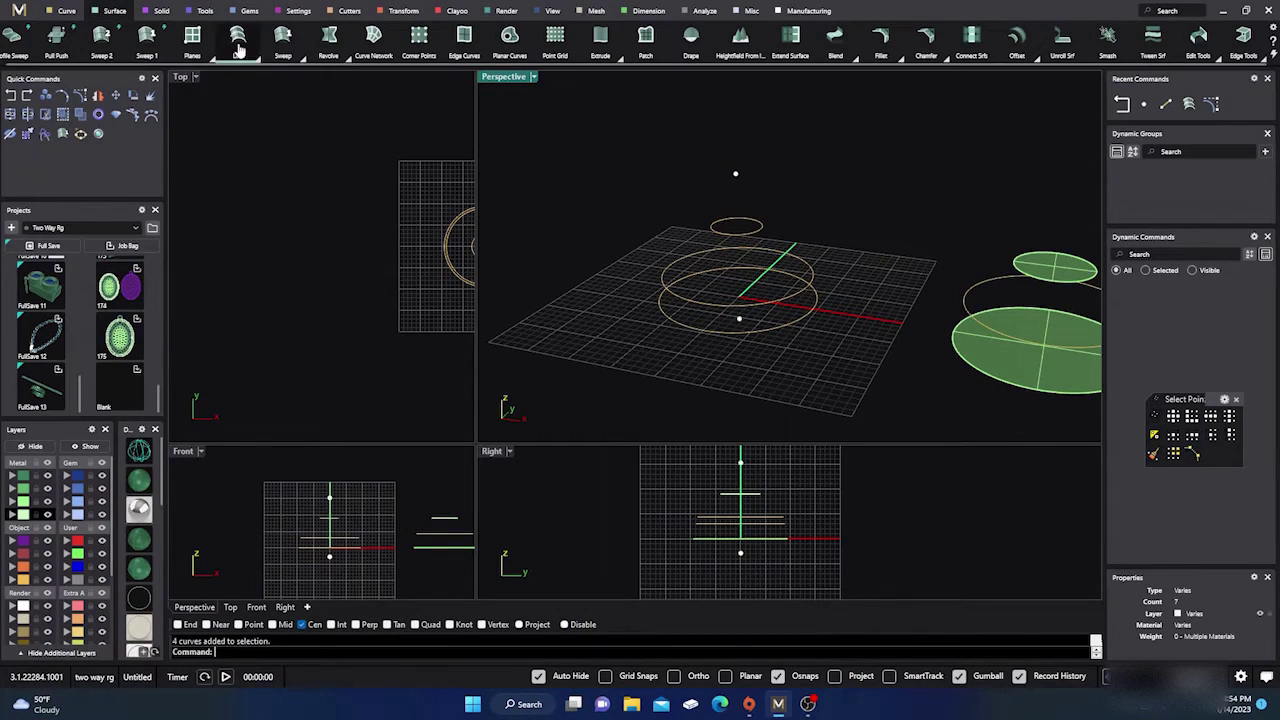
click(238, 50)
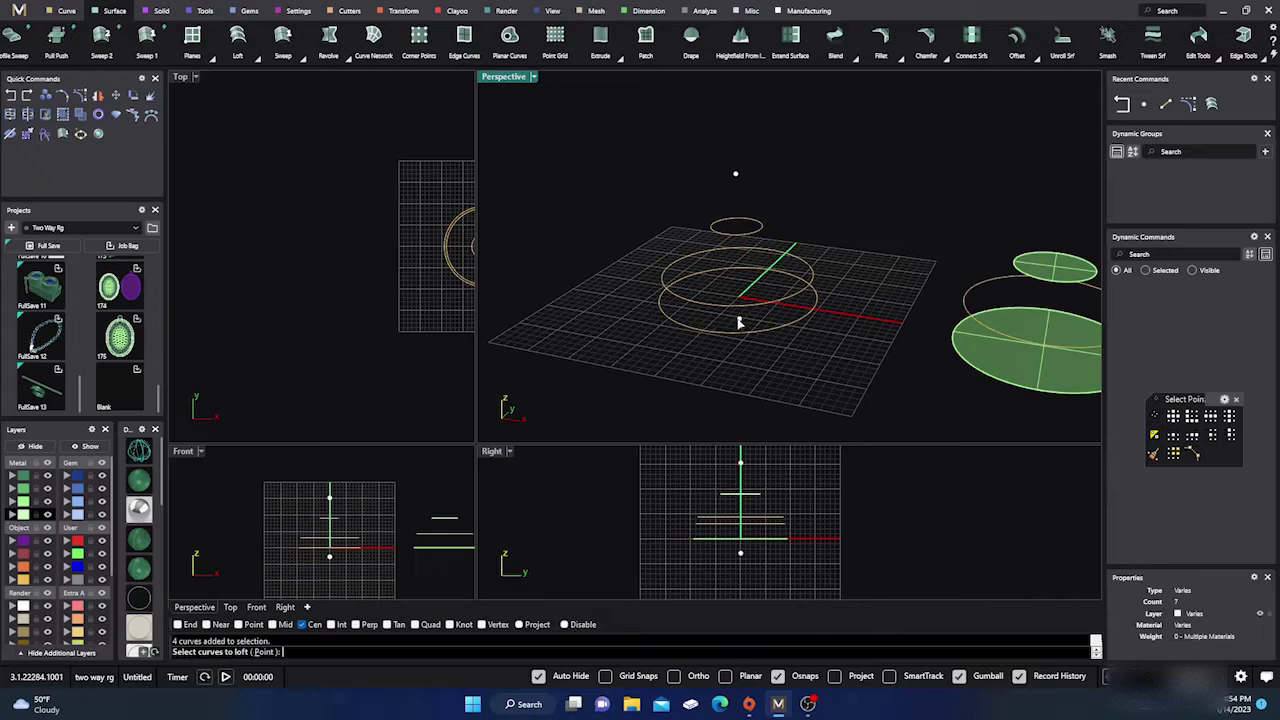
click(738, 322)
click(746, 335)
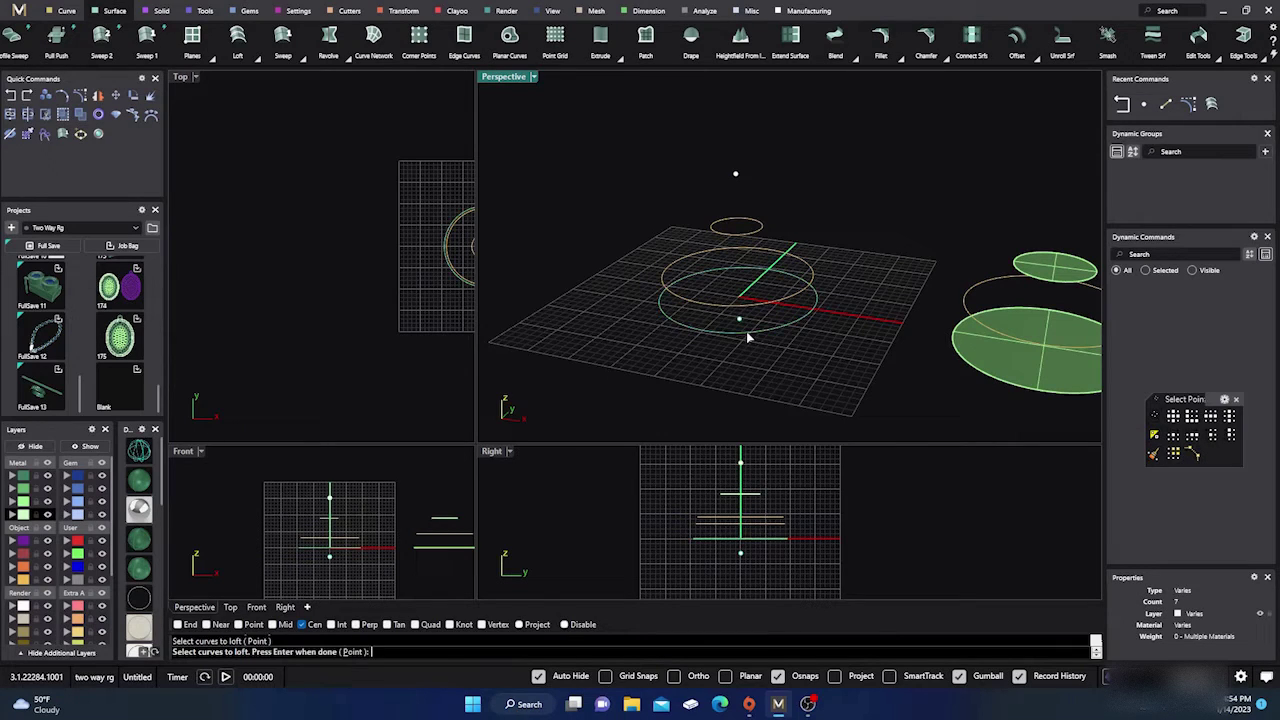
click(763, 310)
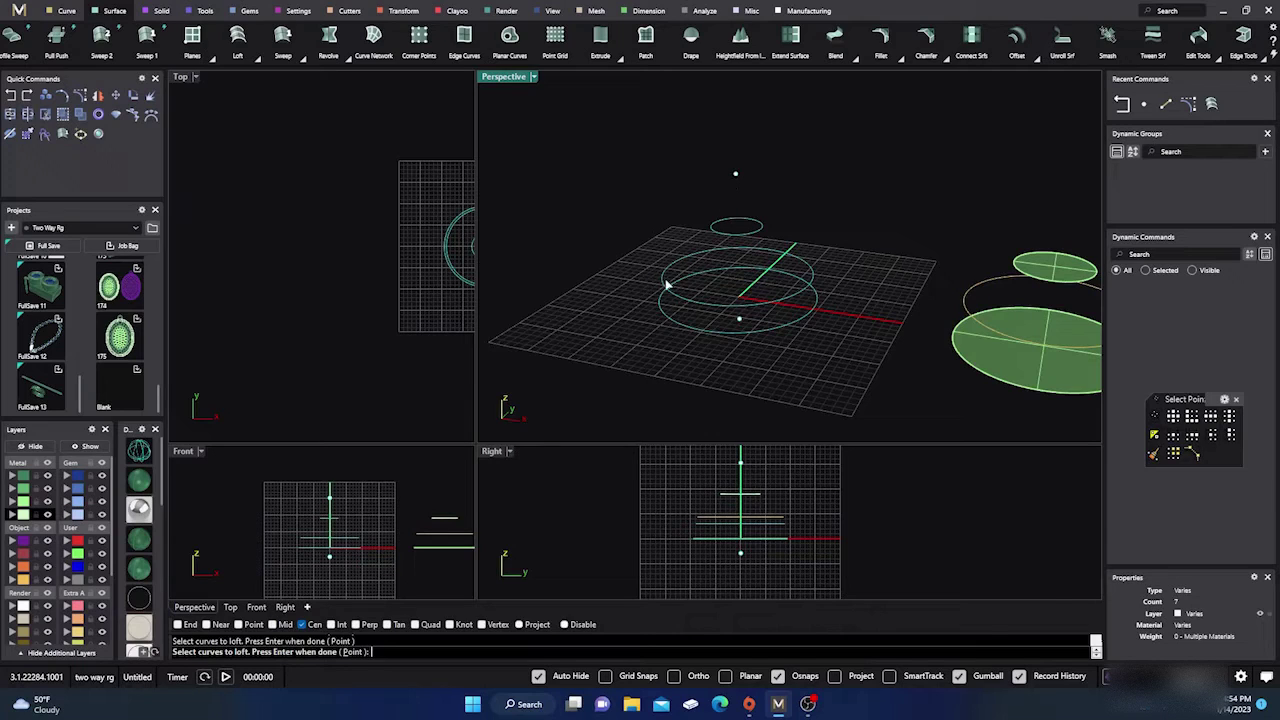
key(Return)
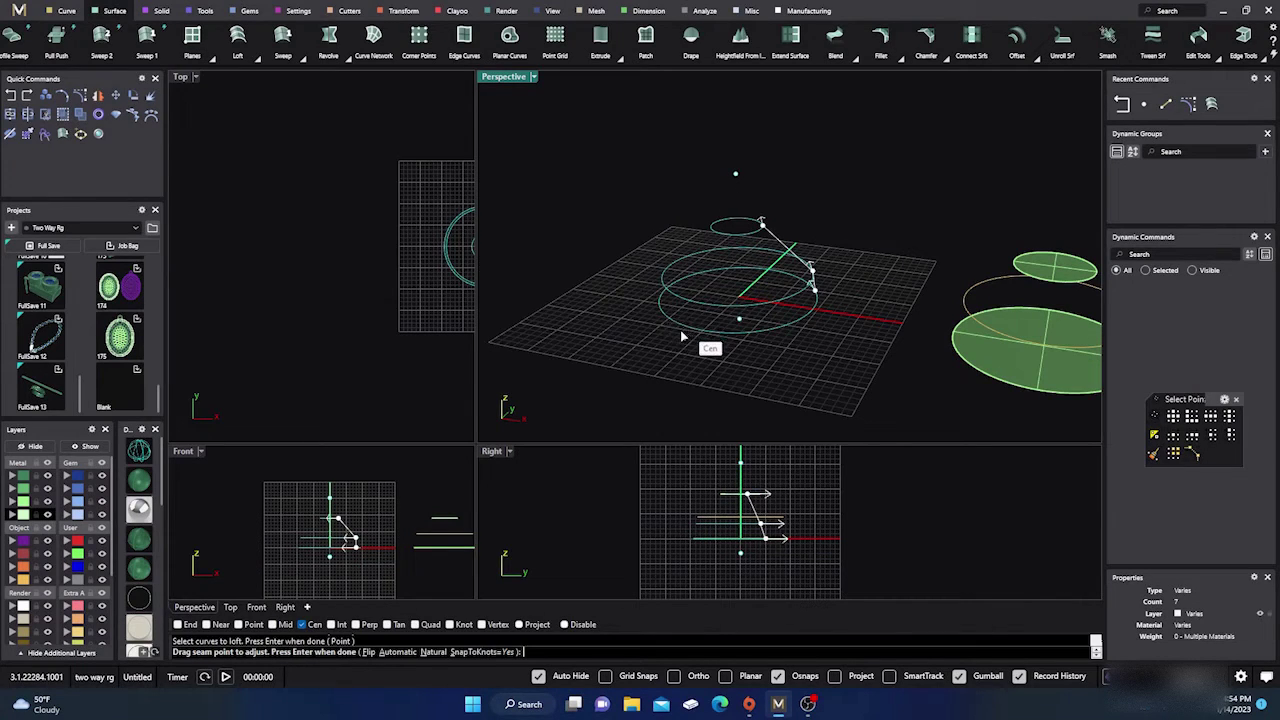
key(Return)
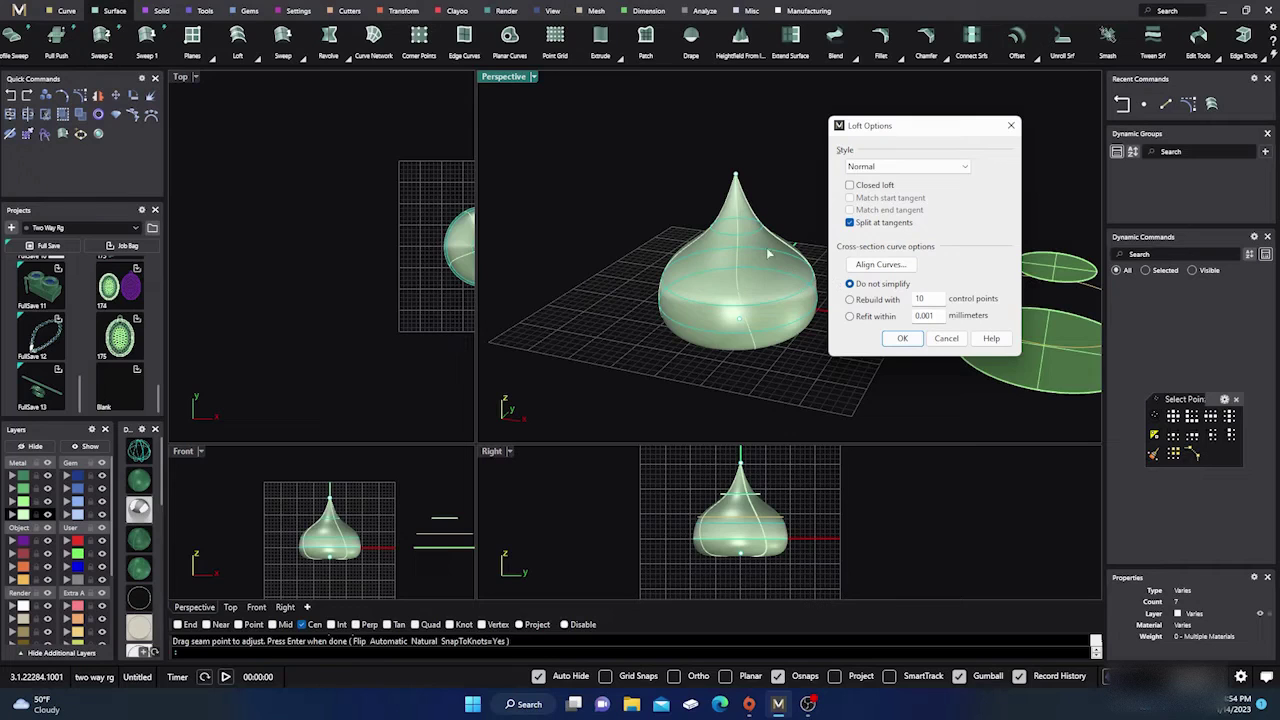
click(946, 338)
Step: Hide the two points above and below the three circles
drag(751, 158, 715, 182)
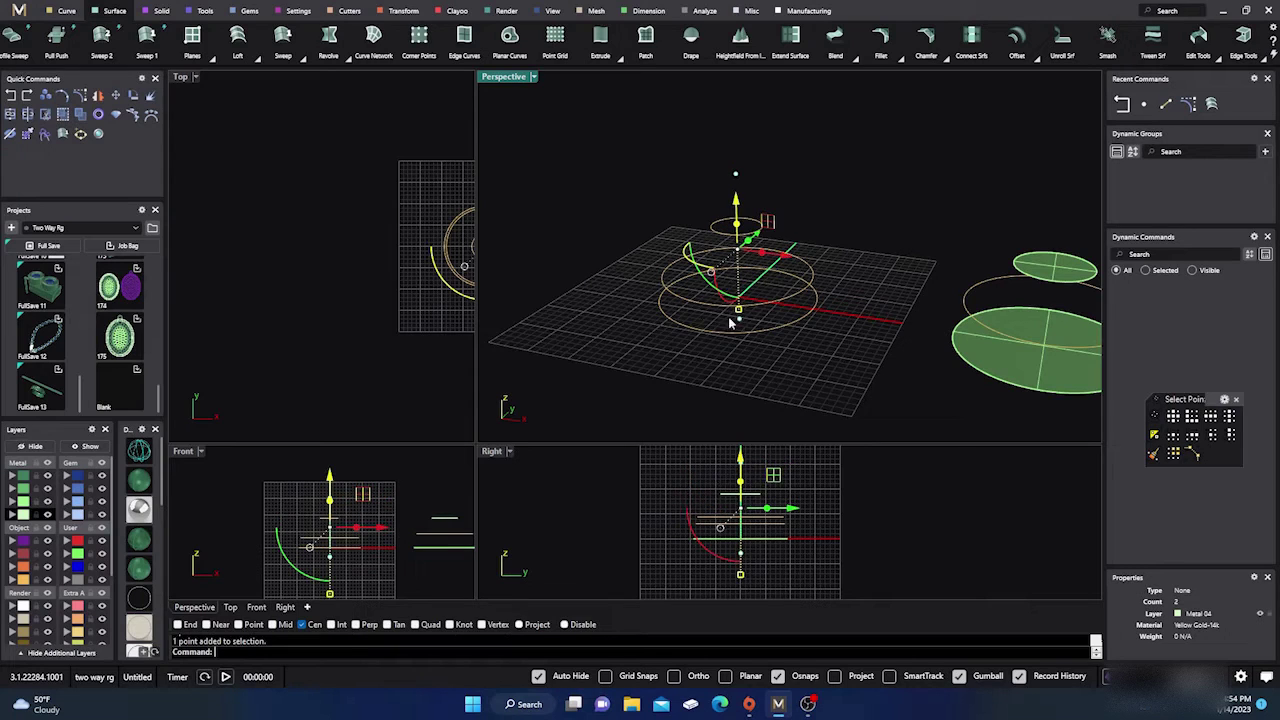
click(37, 446)
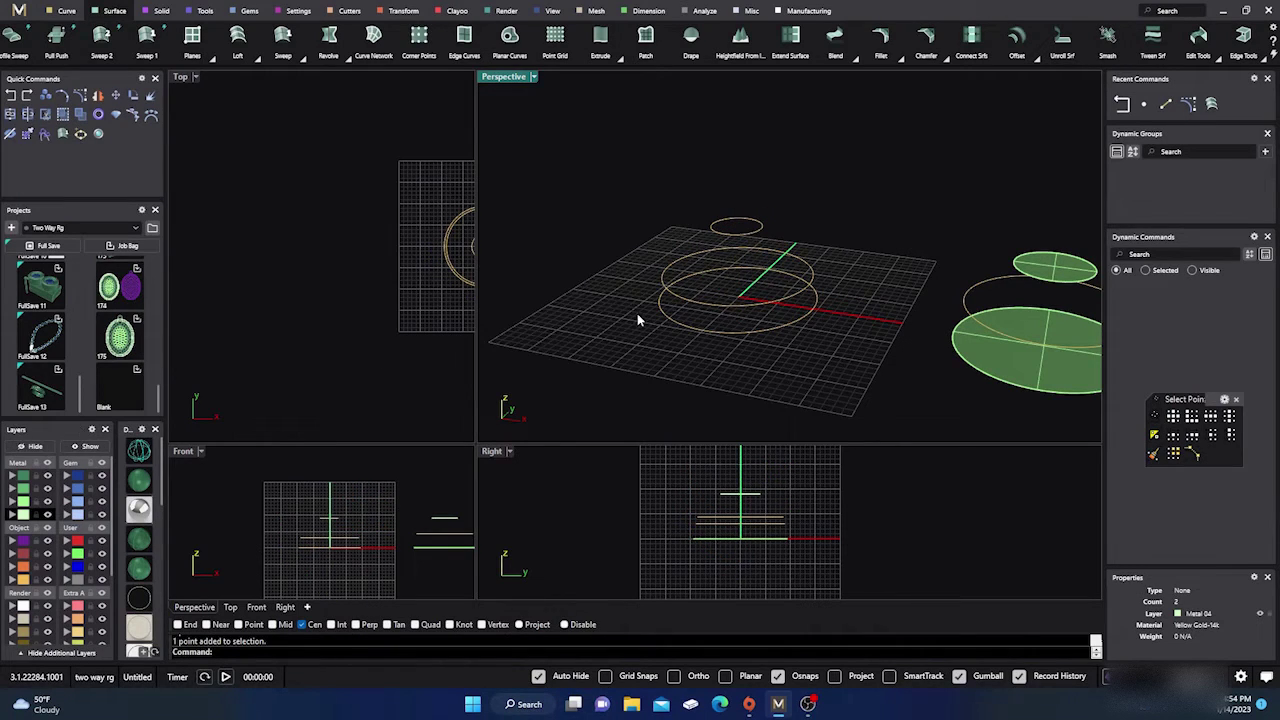
Step: Preview a loft with the Point option, starting at the origin, passing through the three circles and ending on the axis above the smallest
click(237, 38)
scroll(226, 245, down, 3)
scroll(420, 245, up, 10)
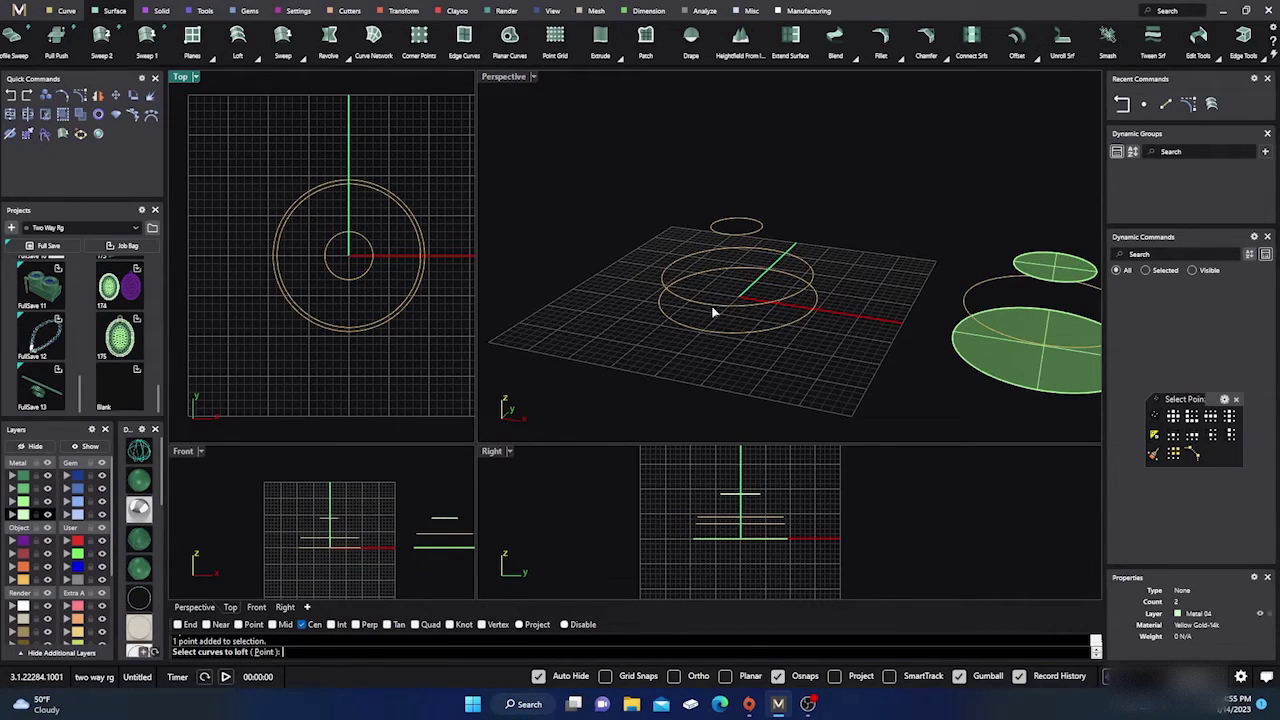
click(266, 651)
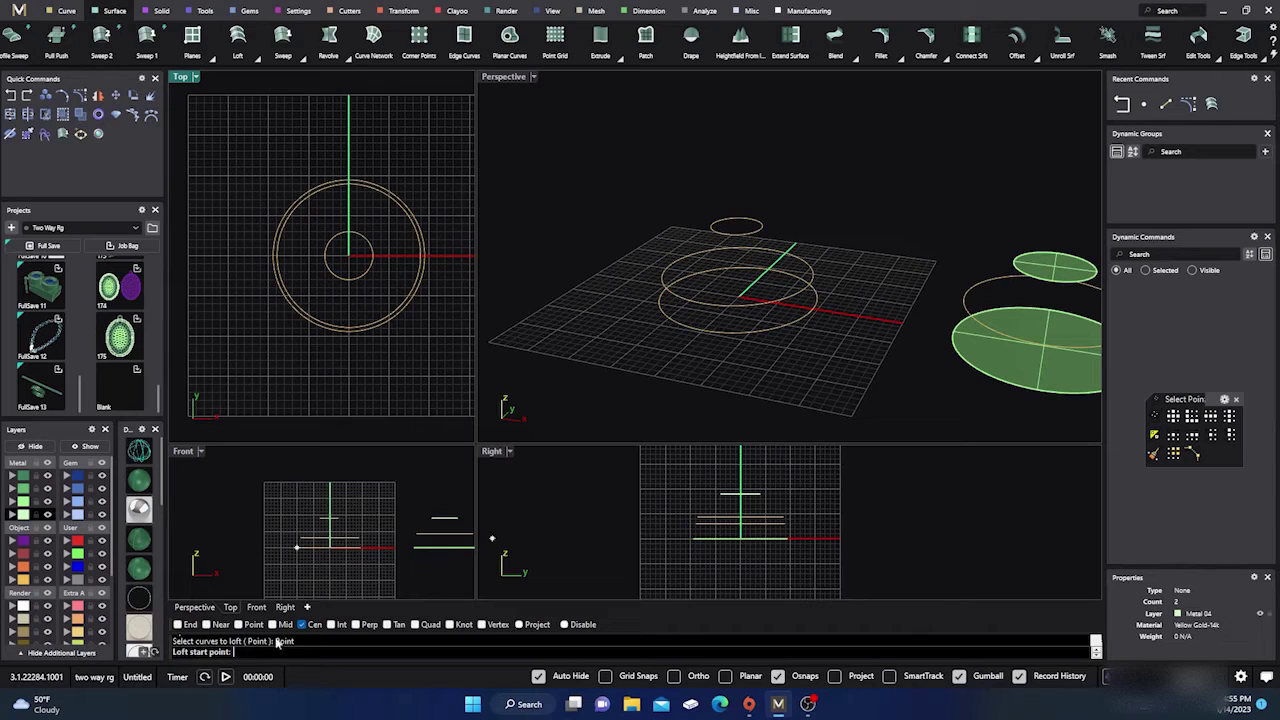
click(349, 258)
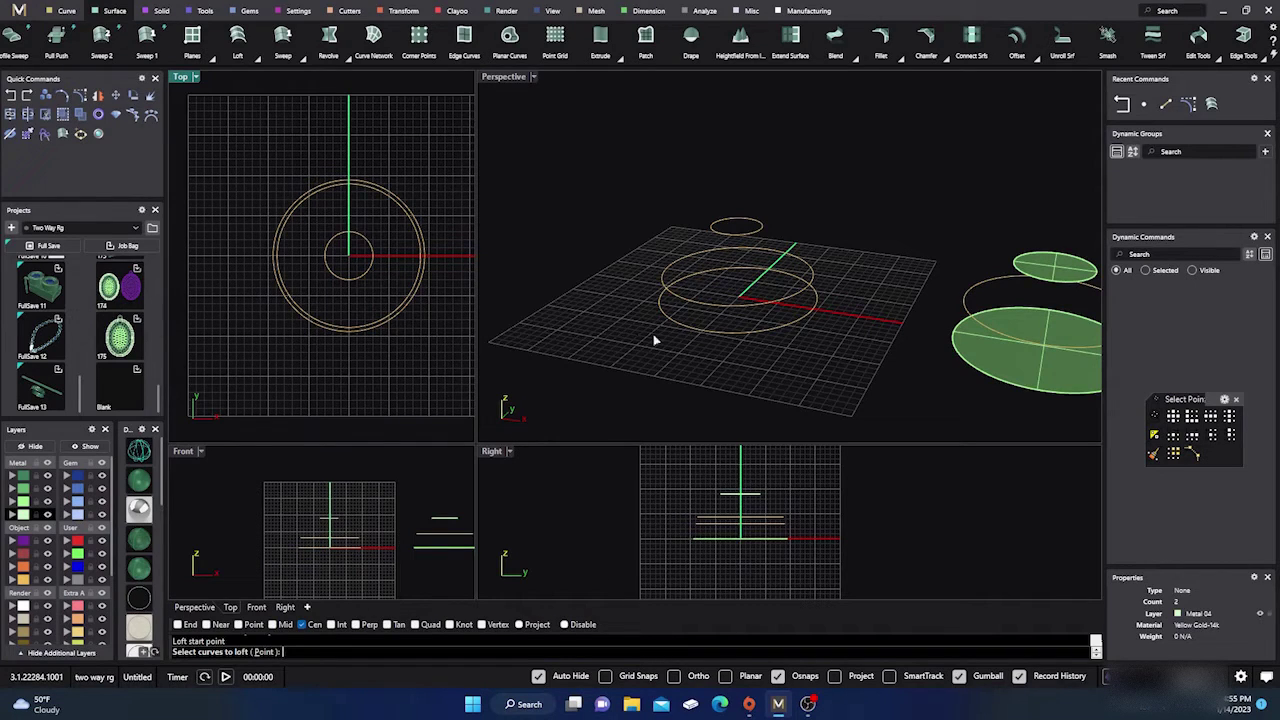
click(720, 331)
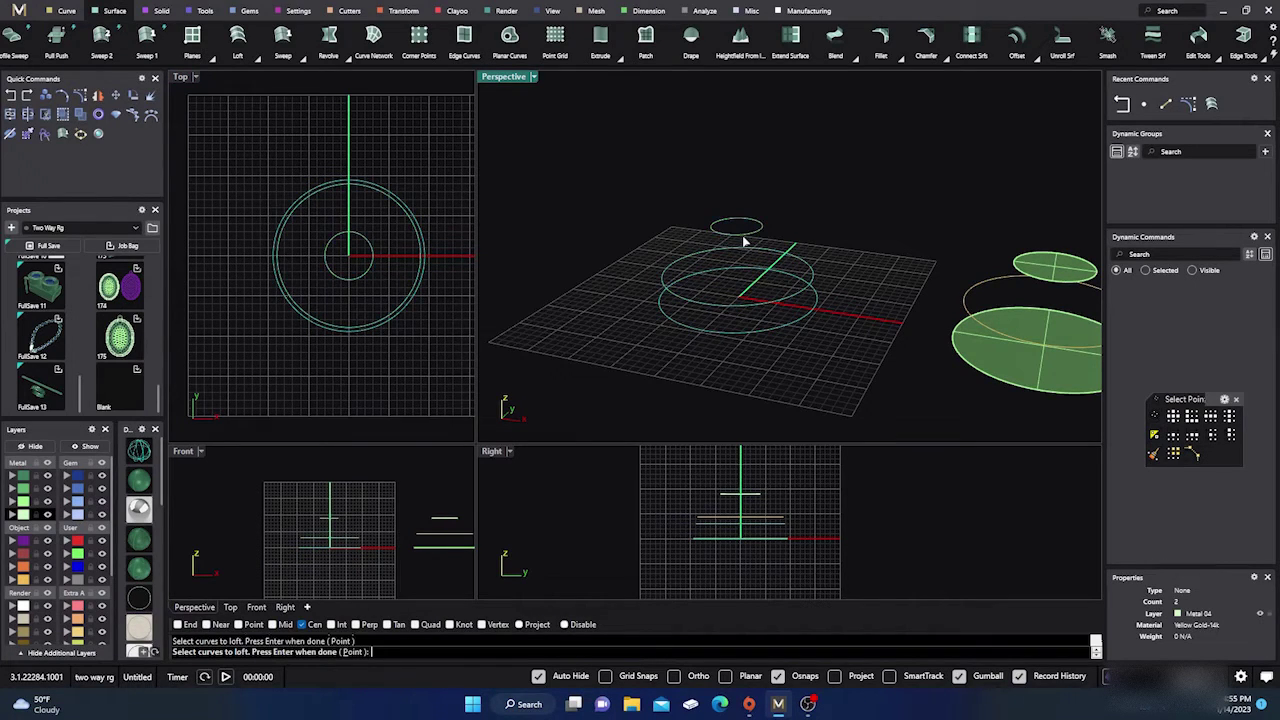
click(354, 651)
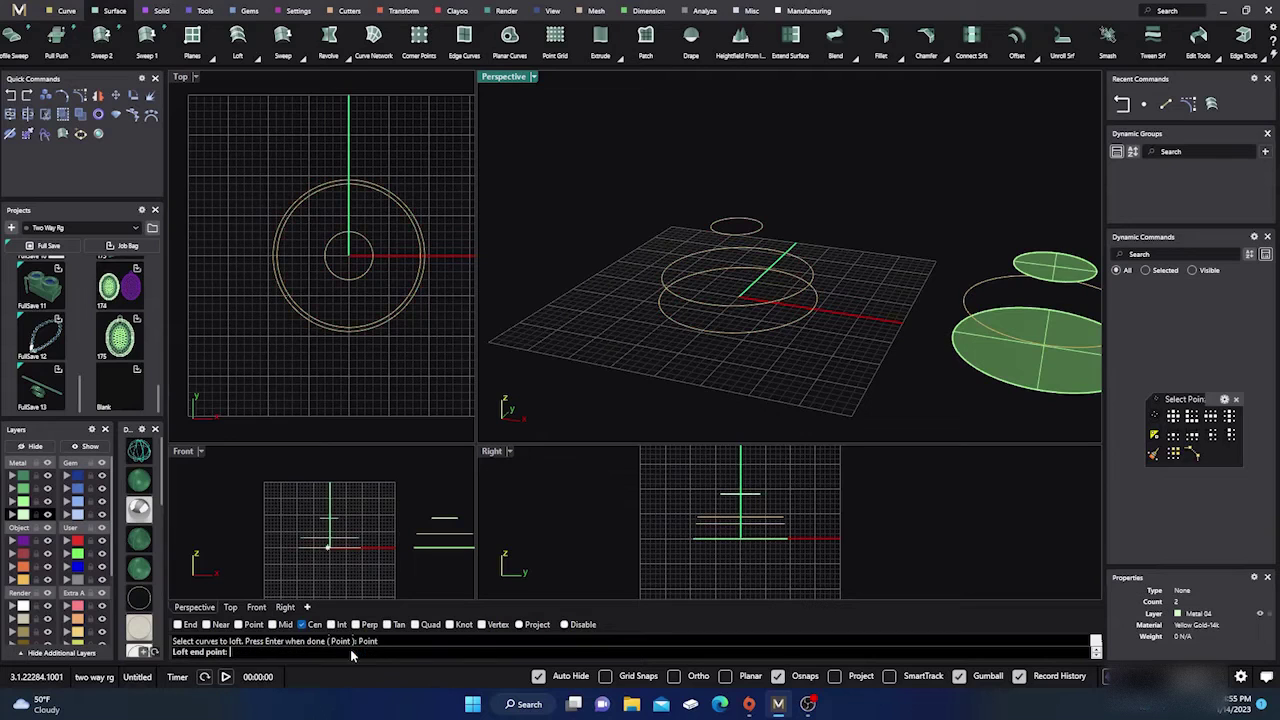
scroll(355, 533, up, 3)
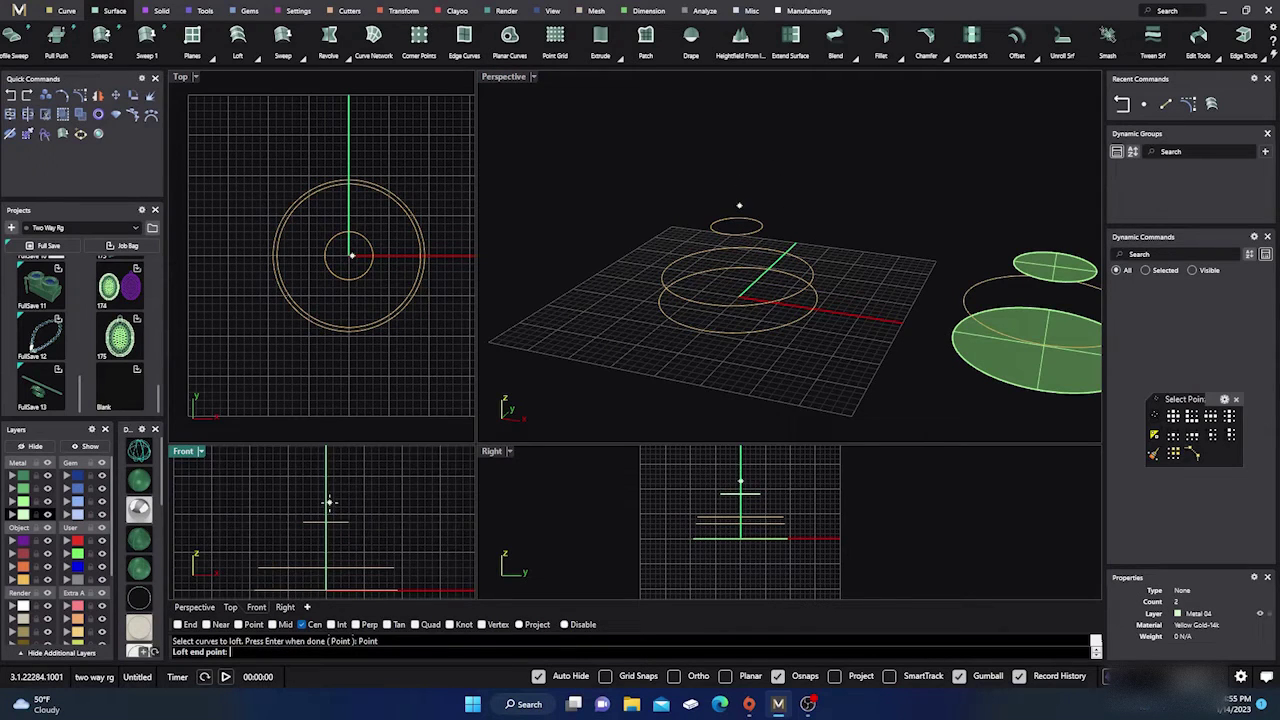
click(326, 500)
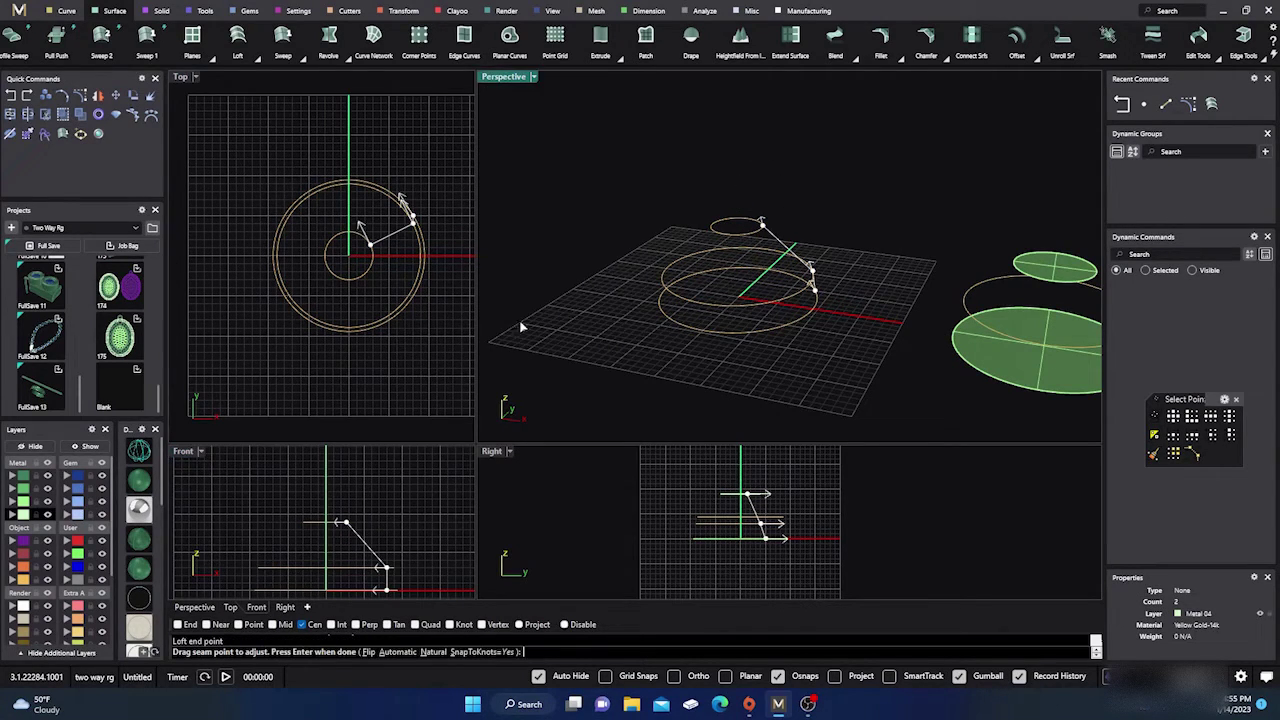
key(Return)
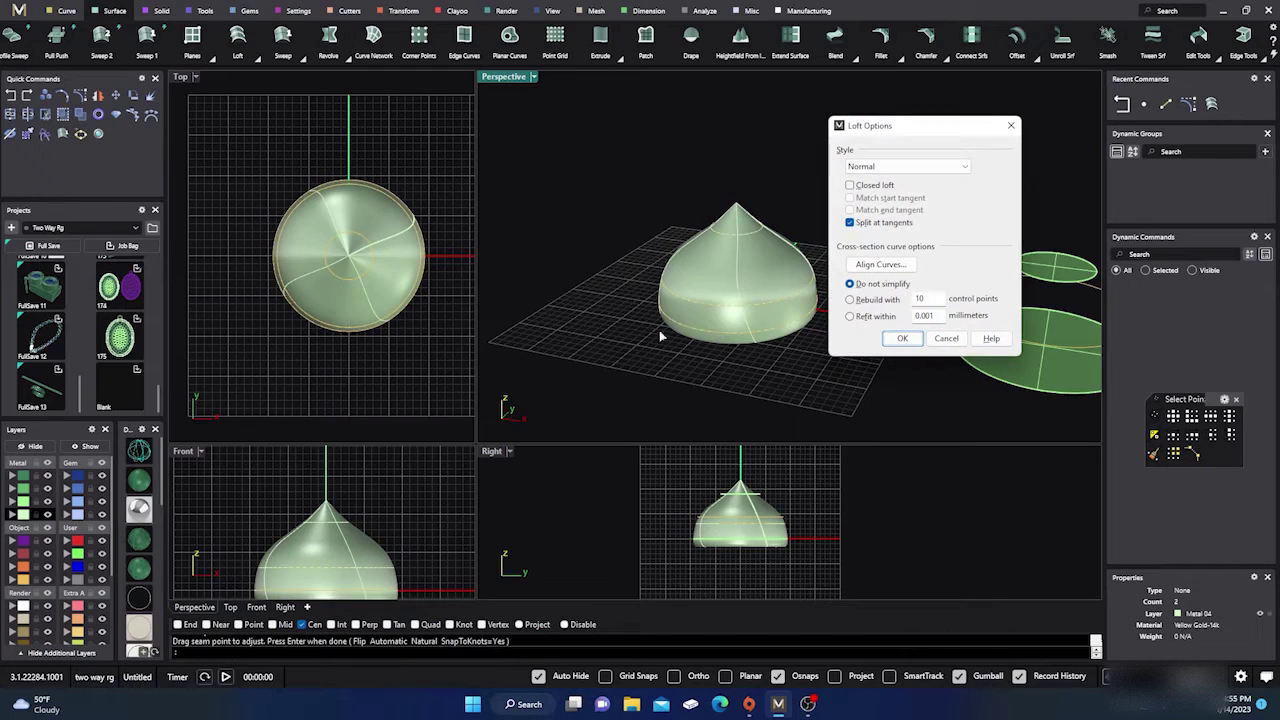
Step: Inspect the pointed loft preview from above and the side, turn off Split at tangents, and cancel the loft
right_drag(659, 330, 694, 277)
scroll(693, 300, up, 6)
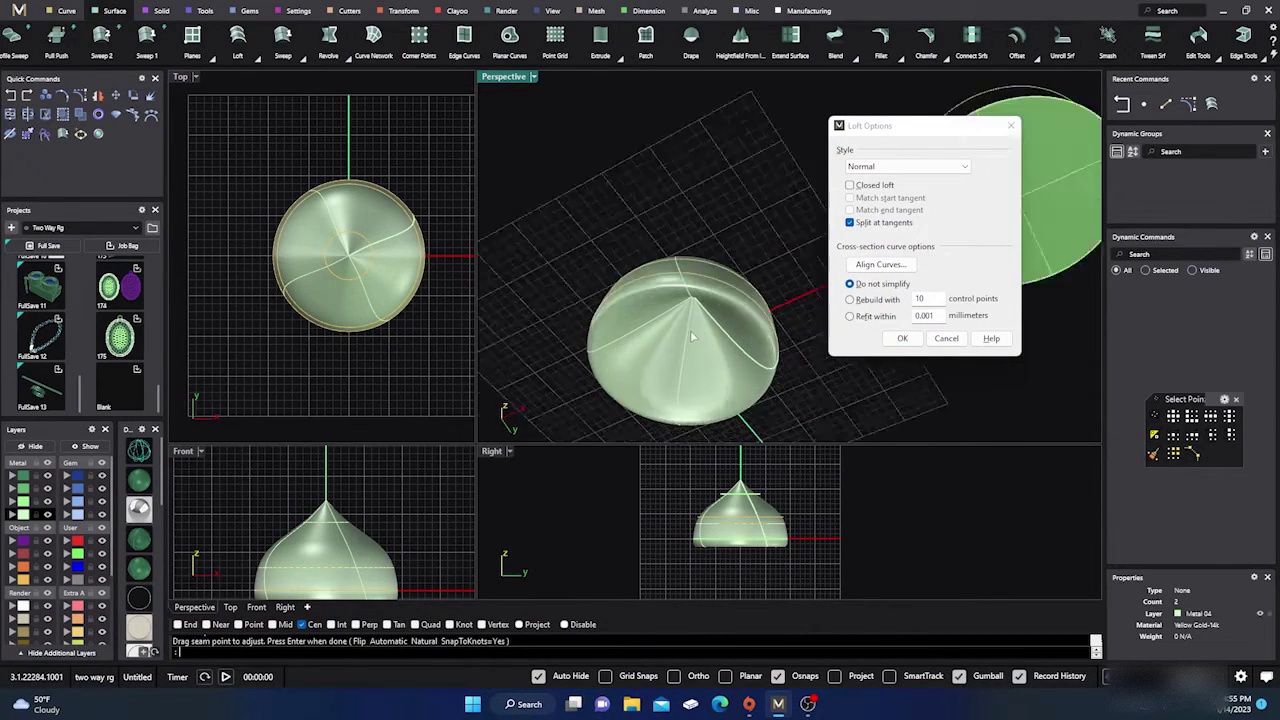
scroll(692, 300, down, 6)
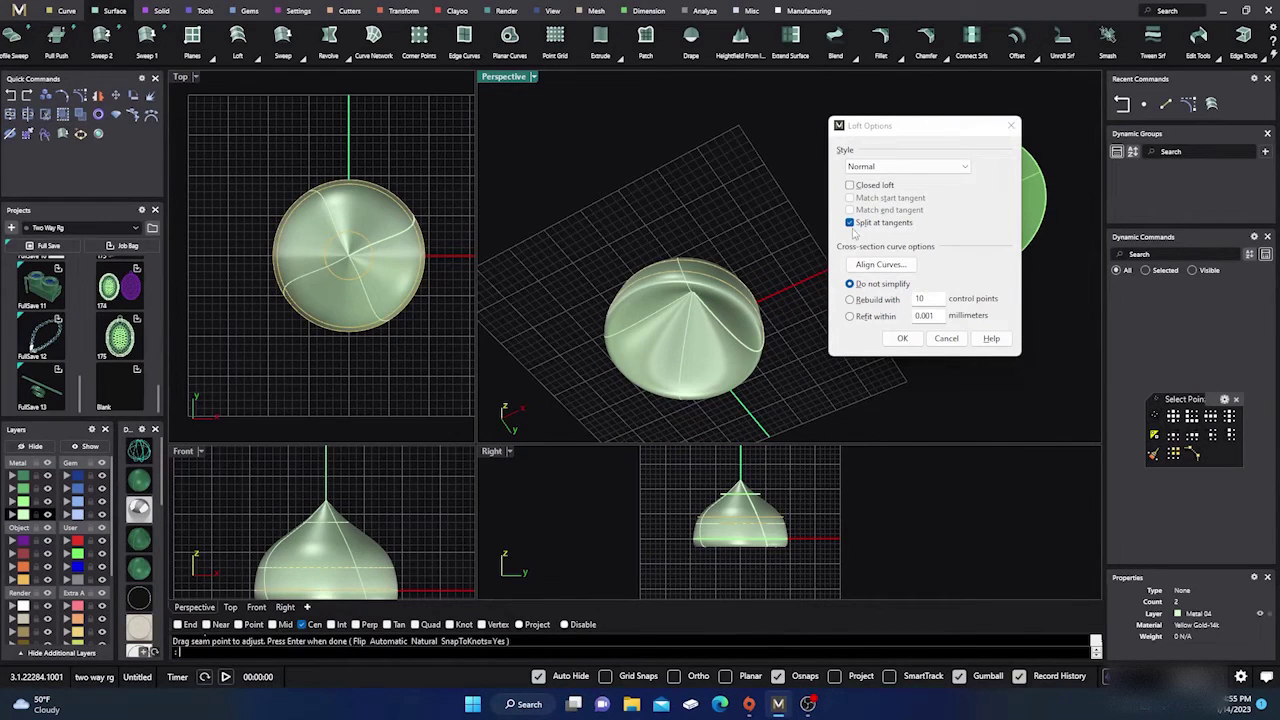
click(850, 222)
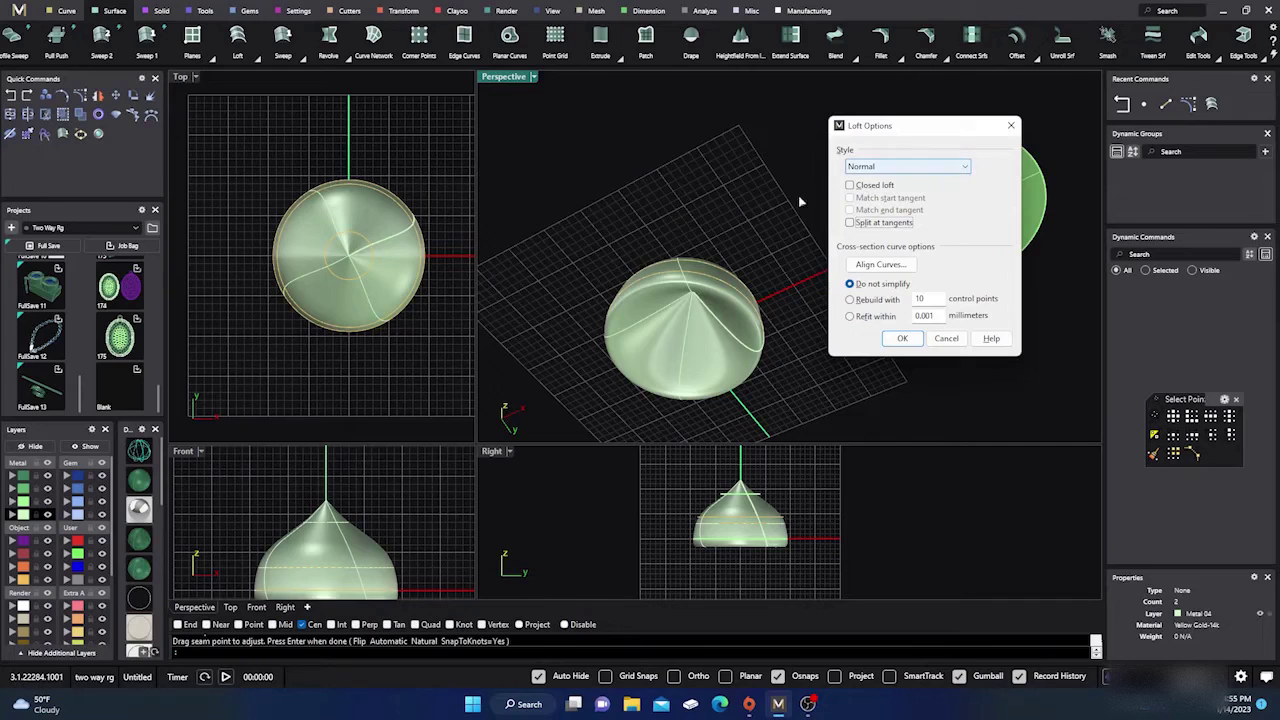
right_drag(705, 213, 737, 143)
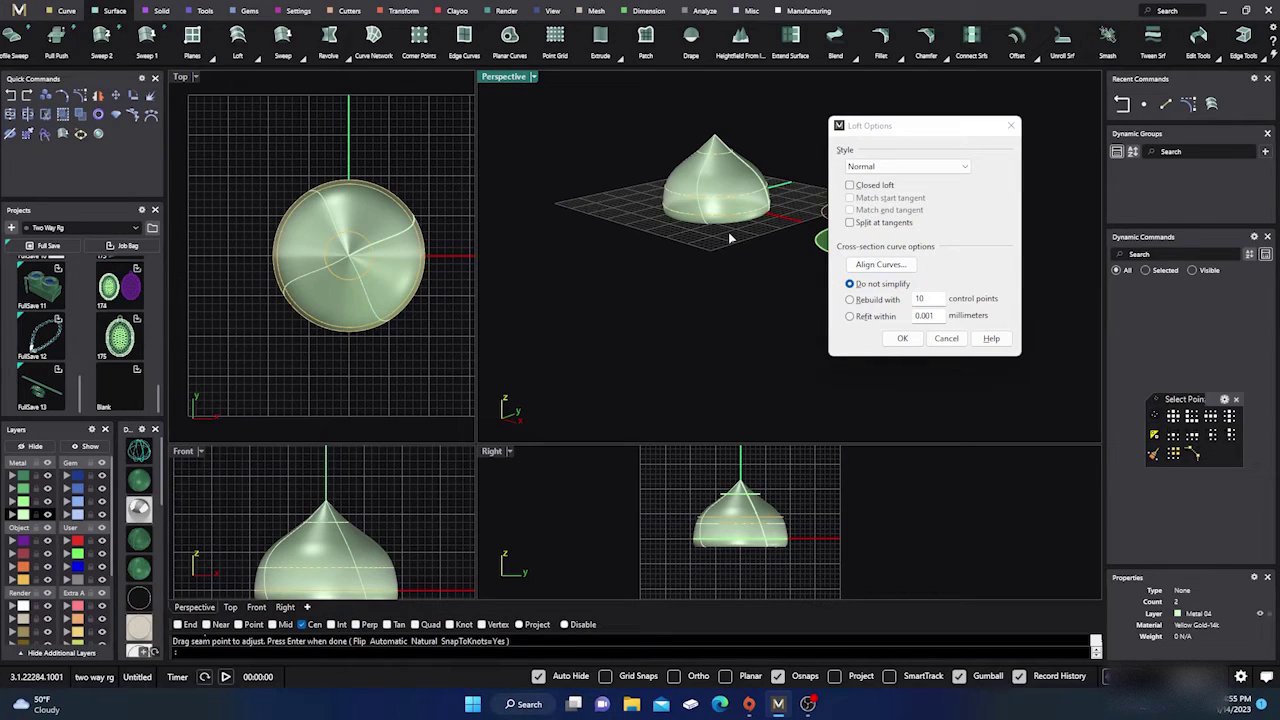
click(946, 339)
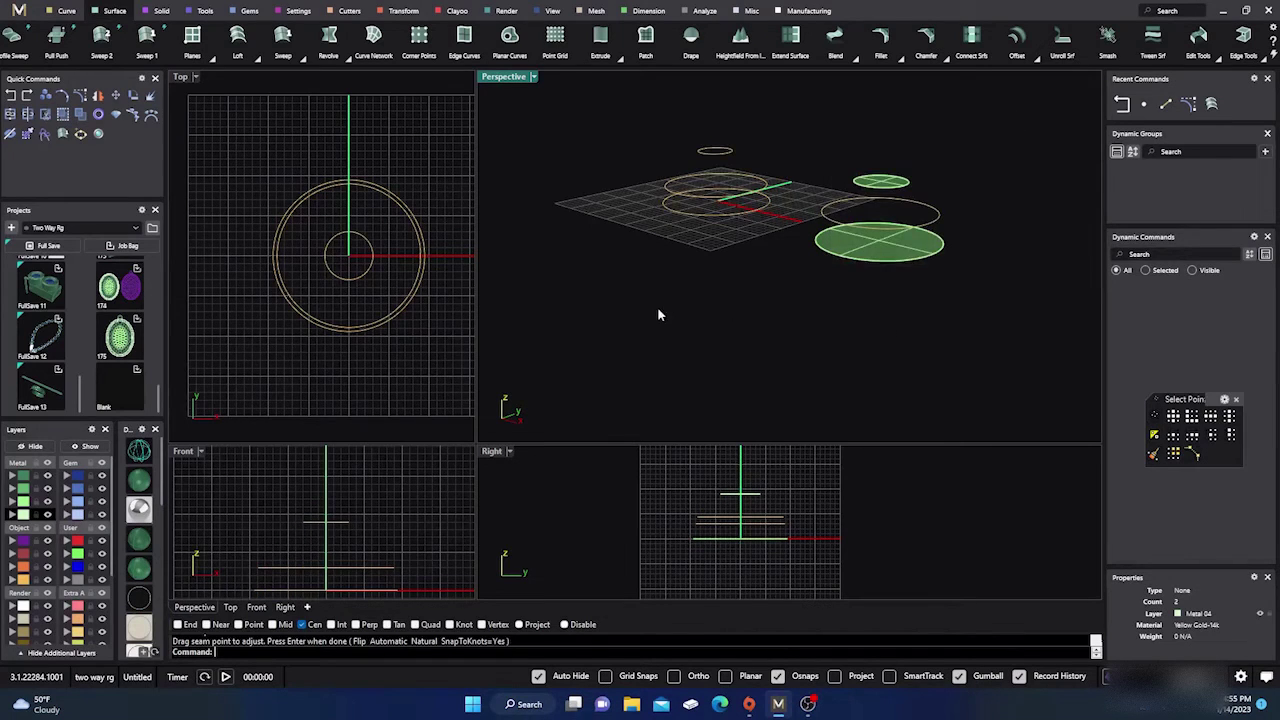
Step: Examine the second stack of shapes by selecting the large disc, the small disc and the circle between them, and clear the selection
right_drag(658, 315, 883, 243)
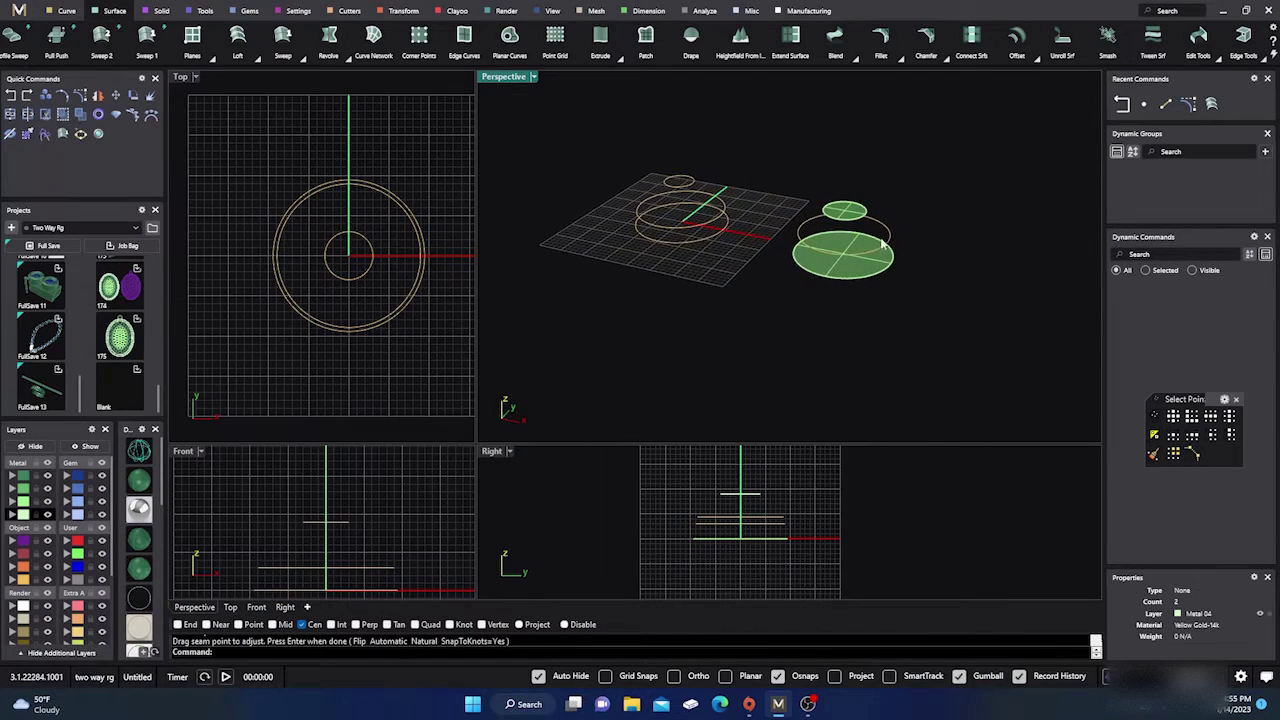
scroll(860, 260, up, 8)
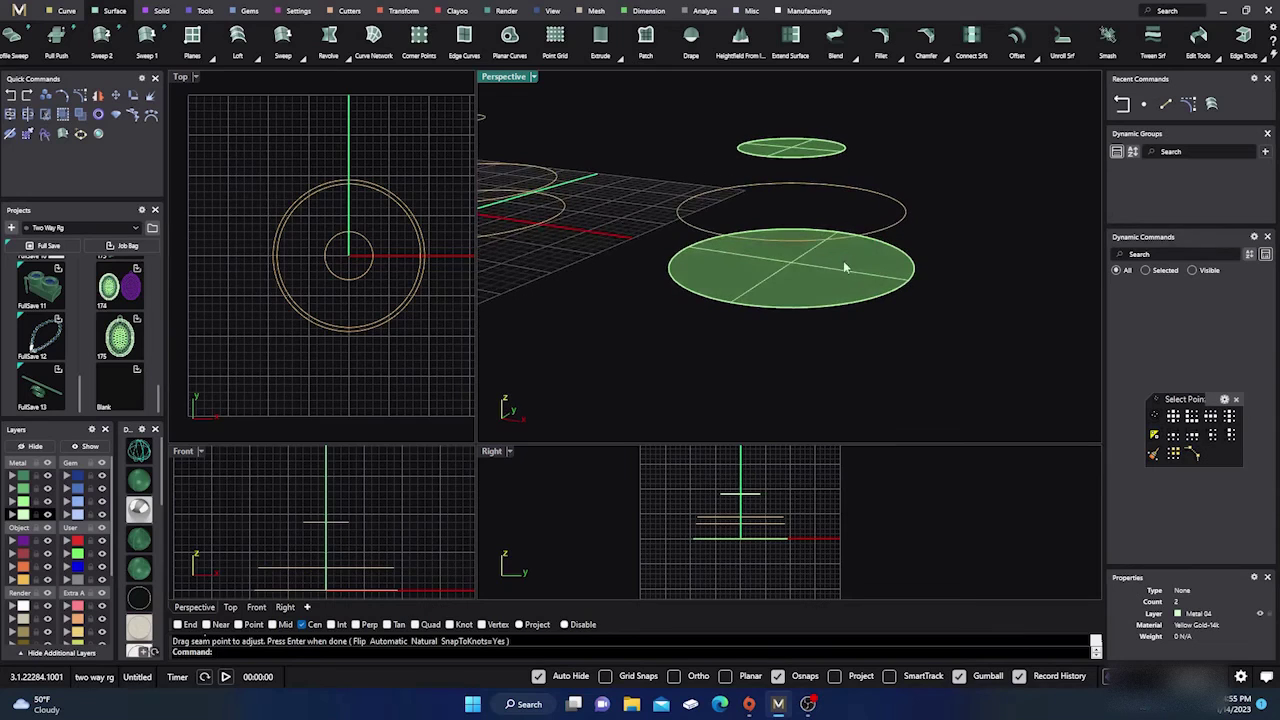
click(839, 302)
click(889, 323)
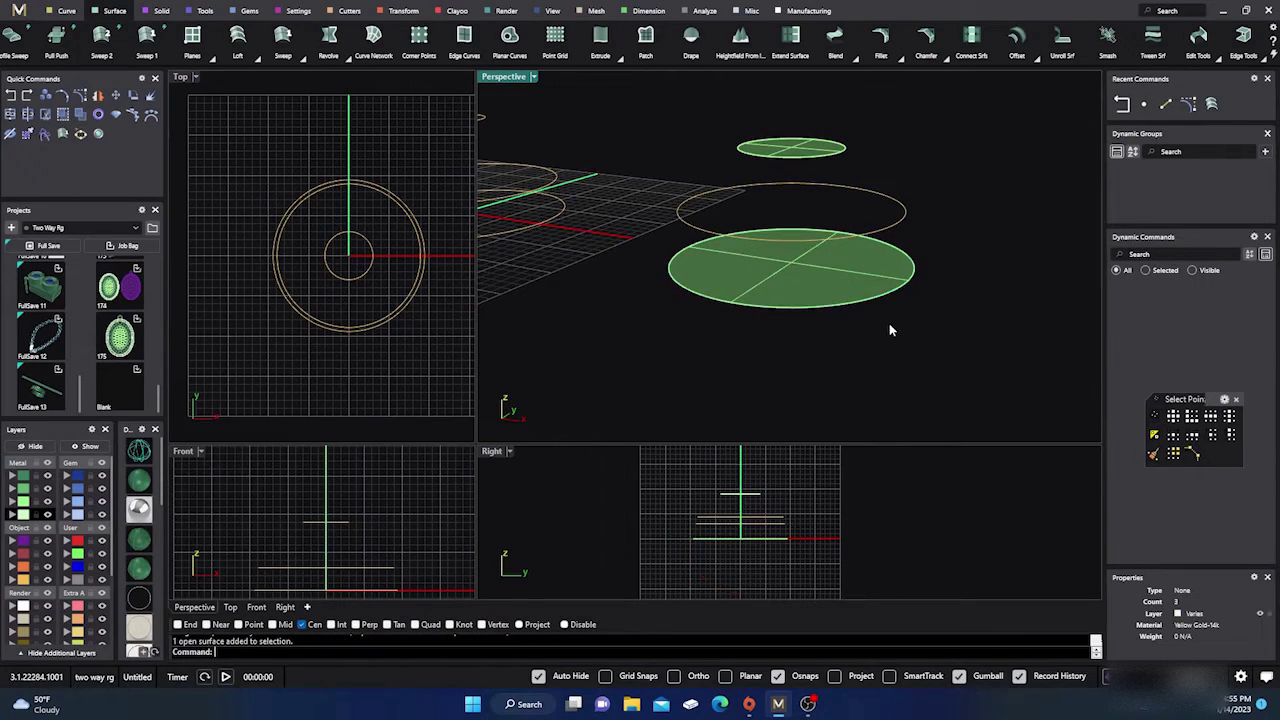
click(838, 152)
click(923, 178)
click(906, 218)
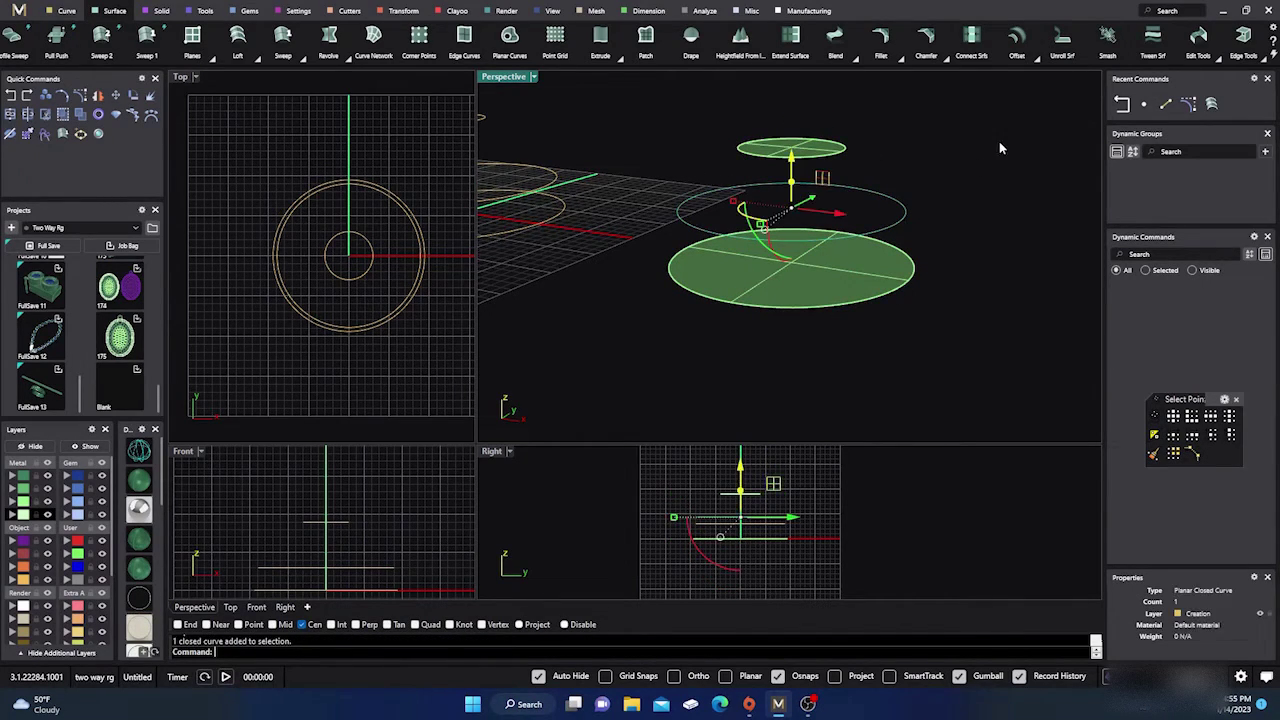
click(999, 143)
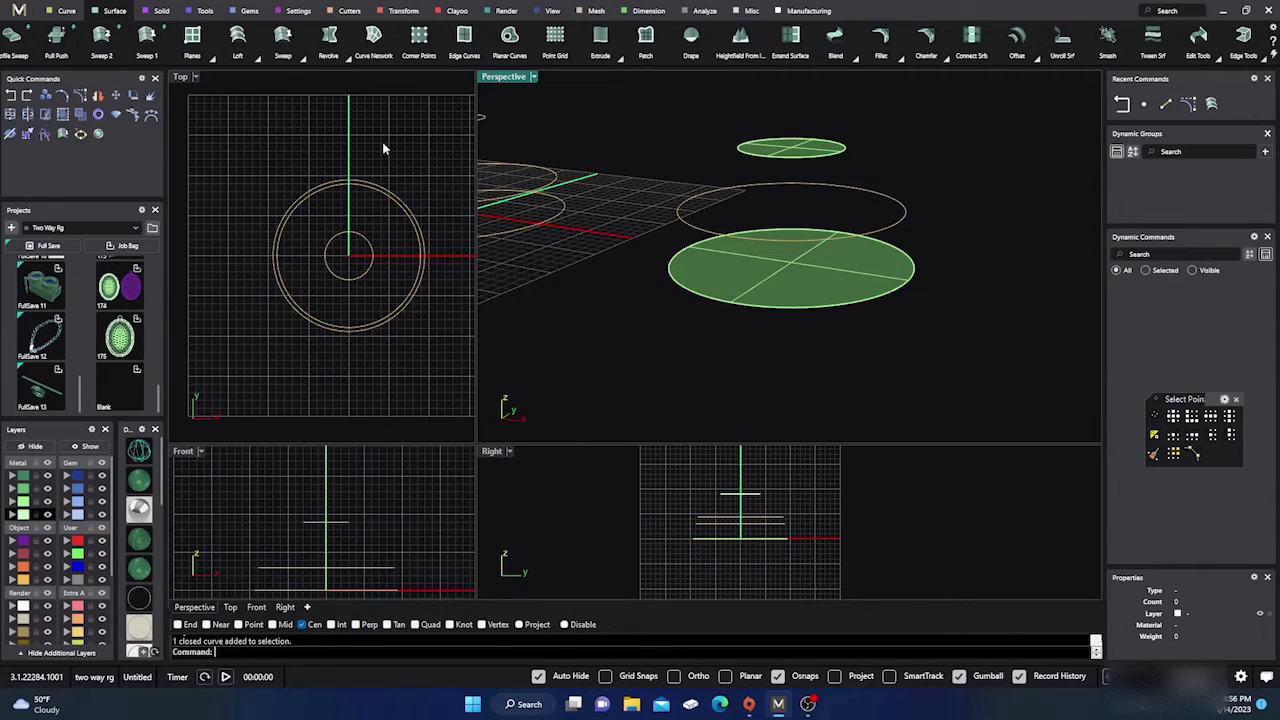
Step: Start a loft from the large disc's edge through the middle circle to the small disc's edge, accepting the default seam alignment
click(237, 40)
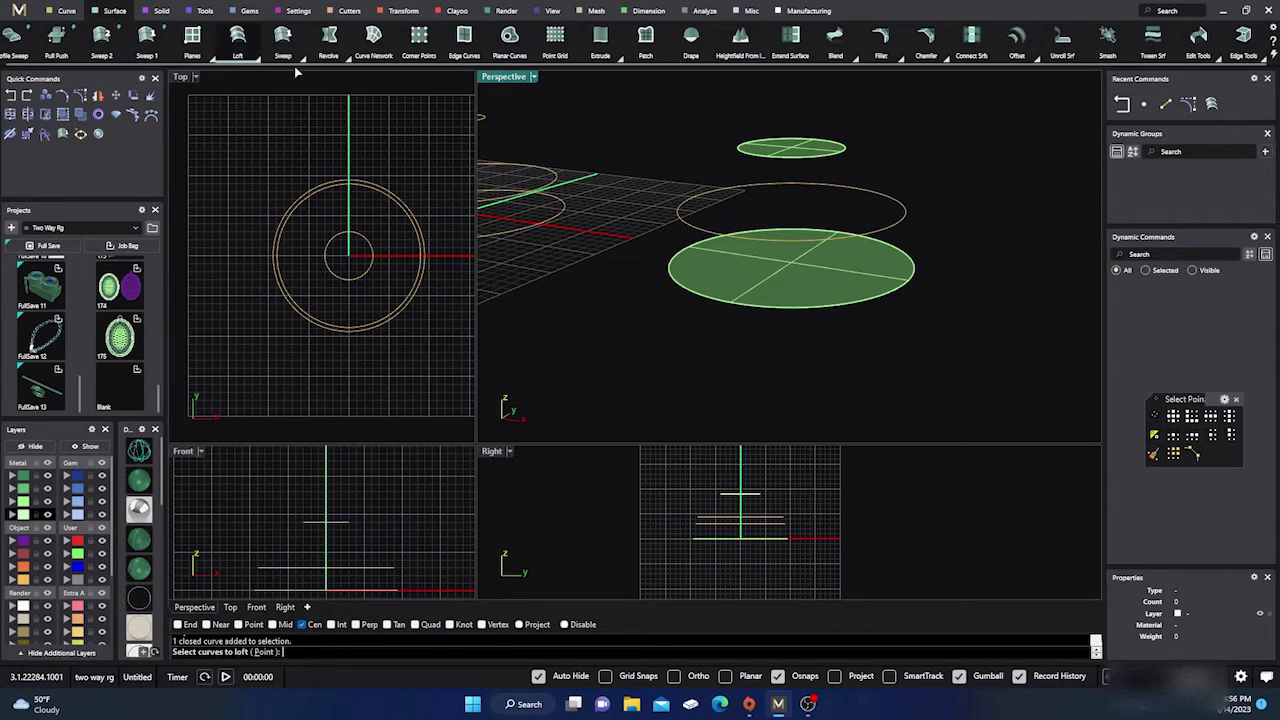
click(852, 308)
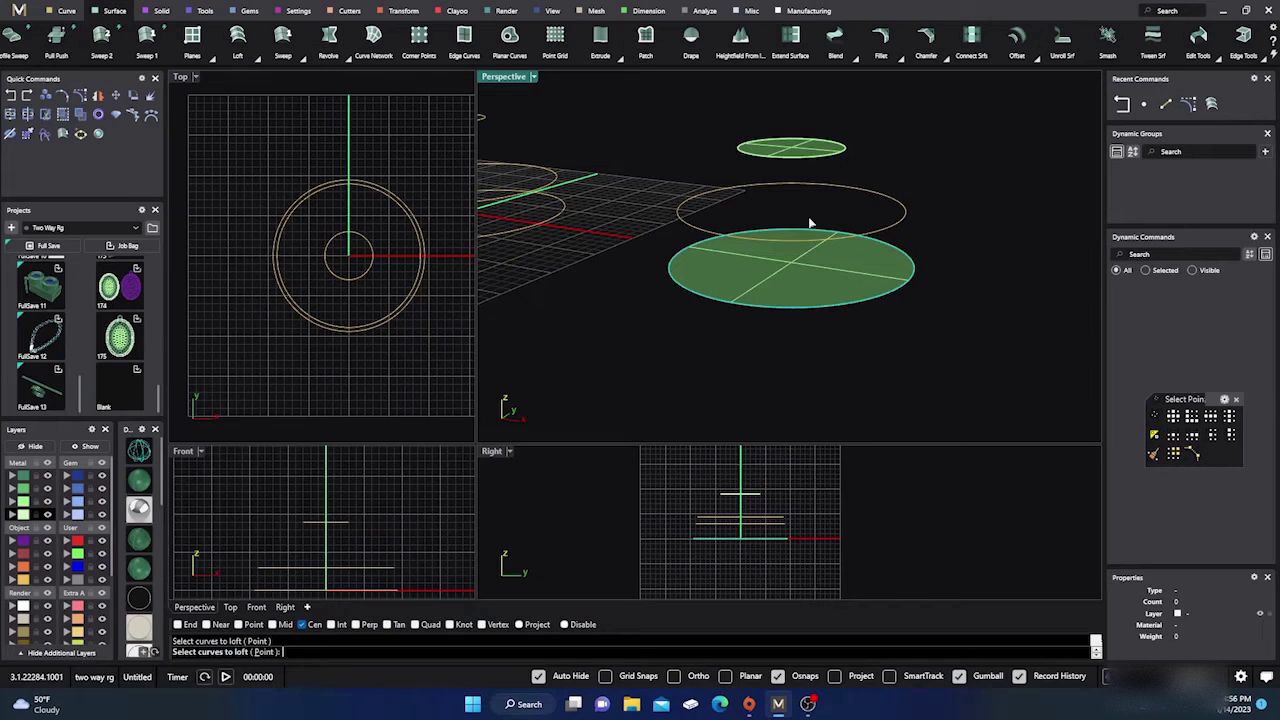
click(903, 217)
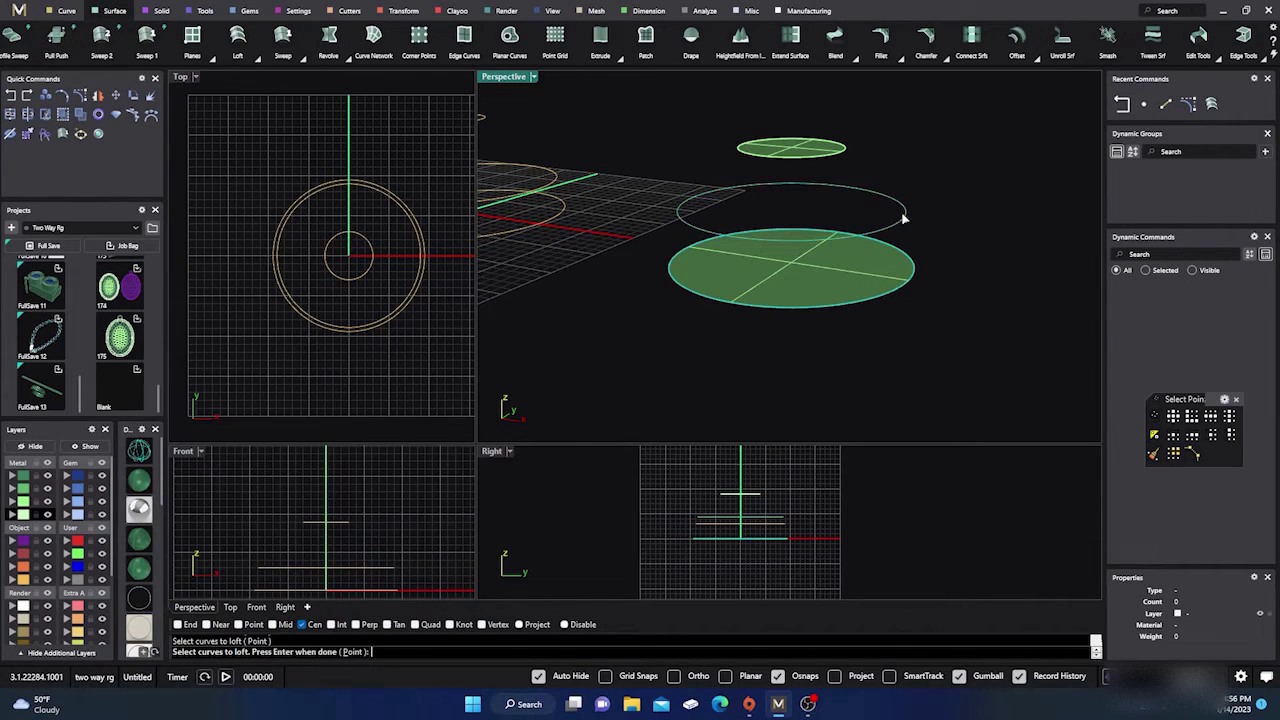
click(845, 150)
key(Return)
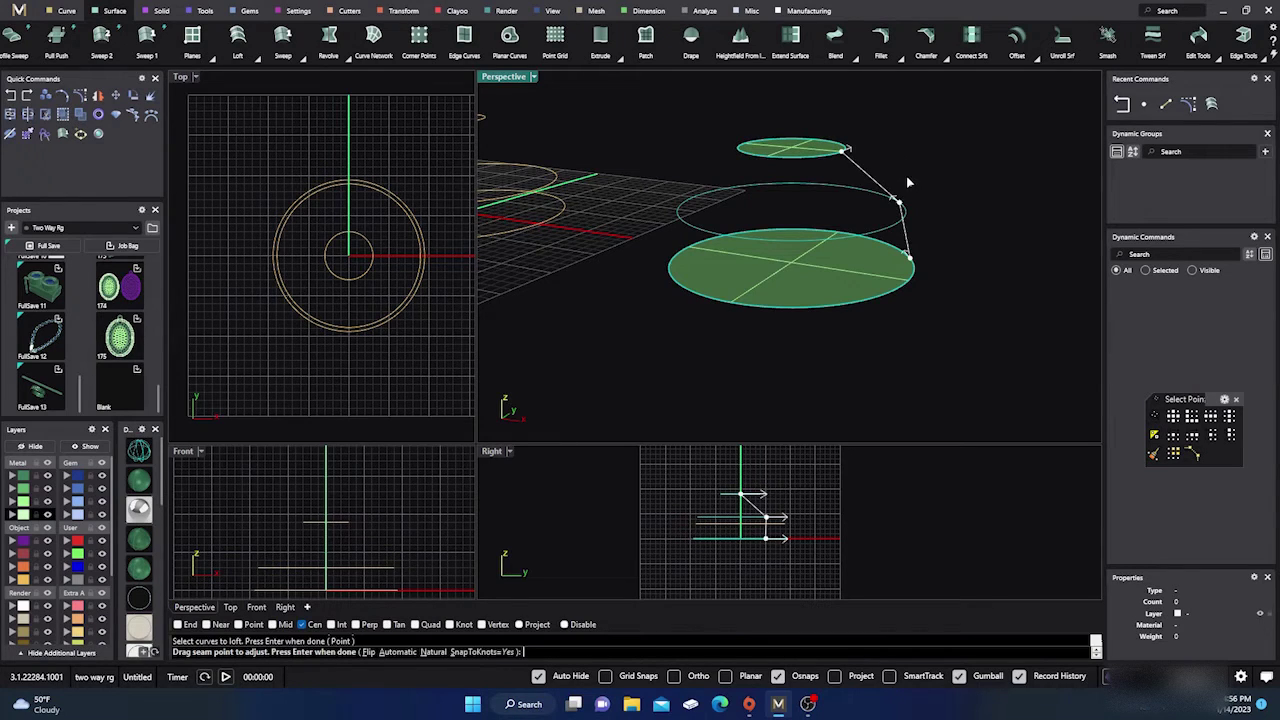
key(Return)
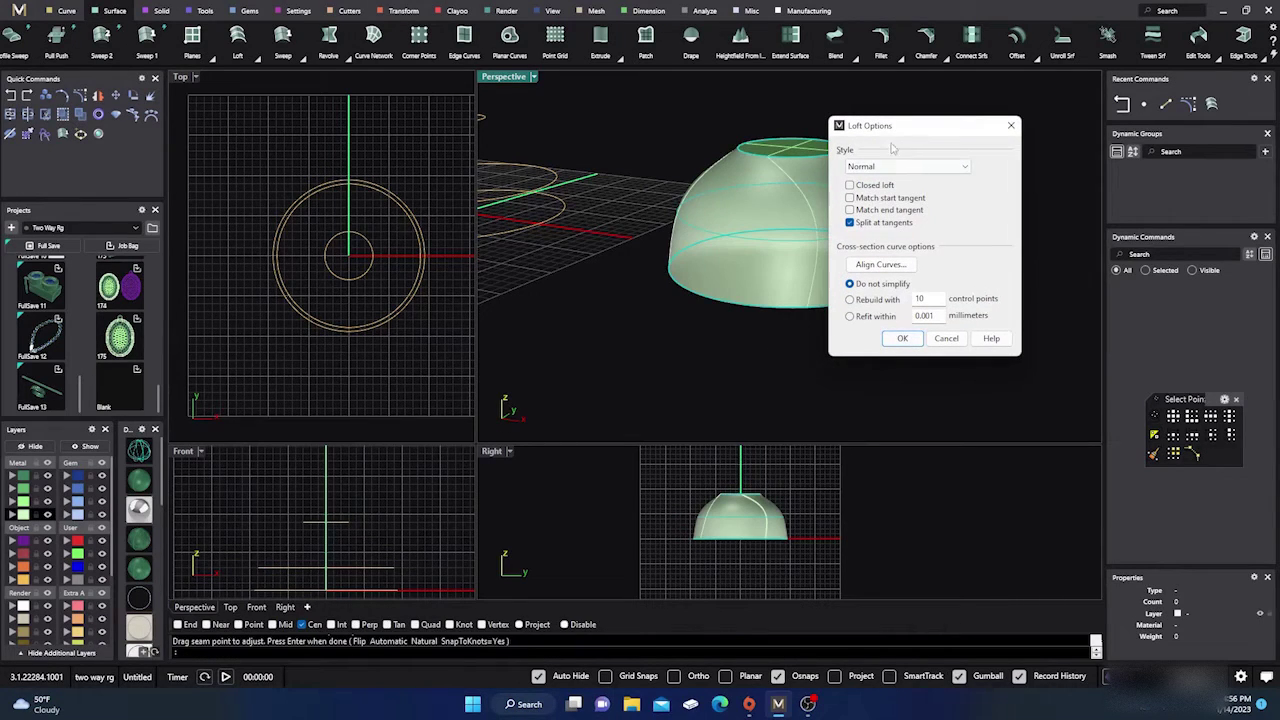
Step: Move the loft options clear of the dome preview and set the loft style to Loose
drag(900, 127, 386, 150)
right_drag(741, 259, 817, 222)
scroll(817, 222, up, 3)
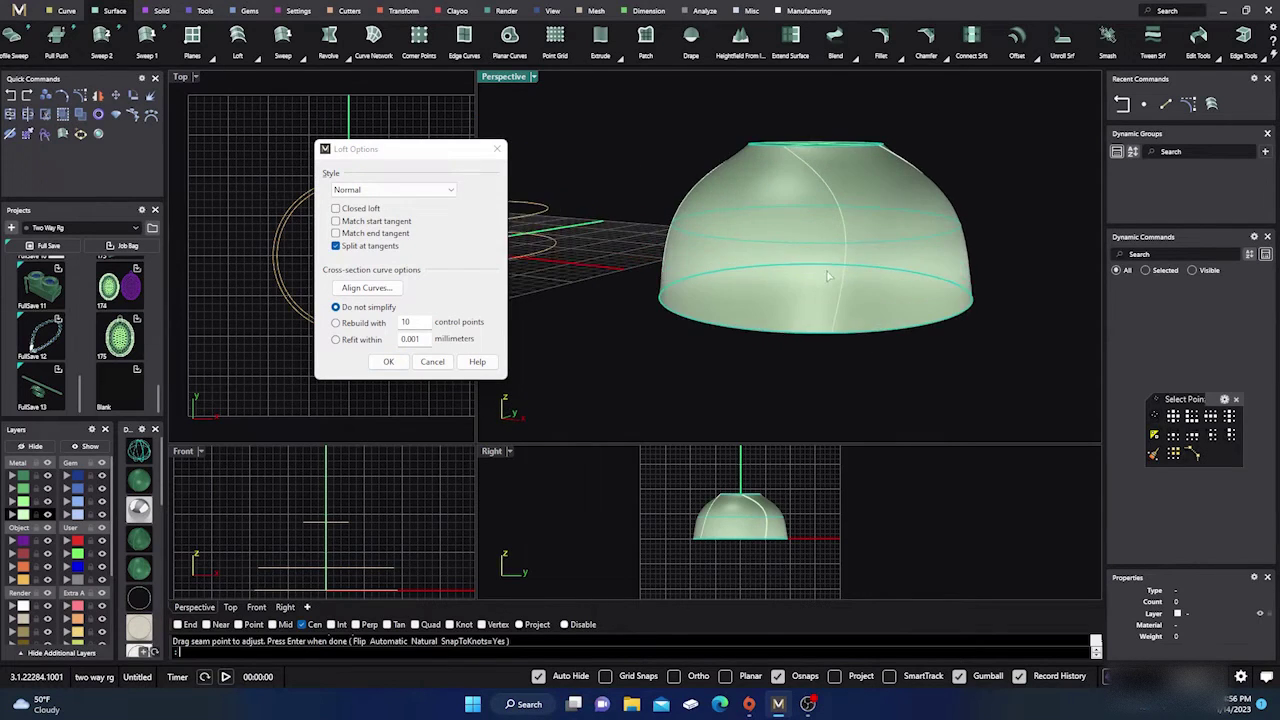
right_drag(828, 274, 826, 249)
scroll(830, 265, down, 1)
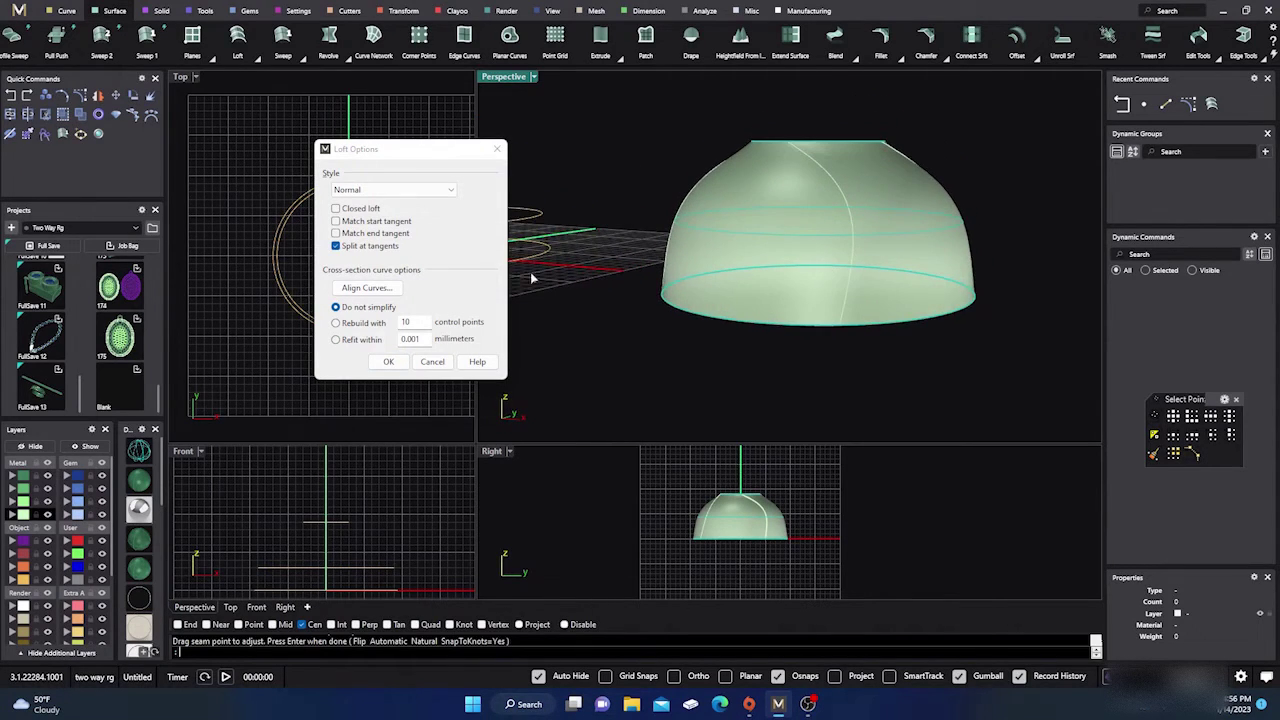
click(459, 196)
click(455, 192)
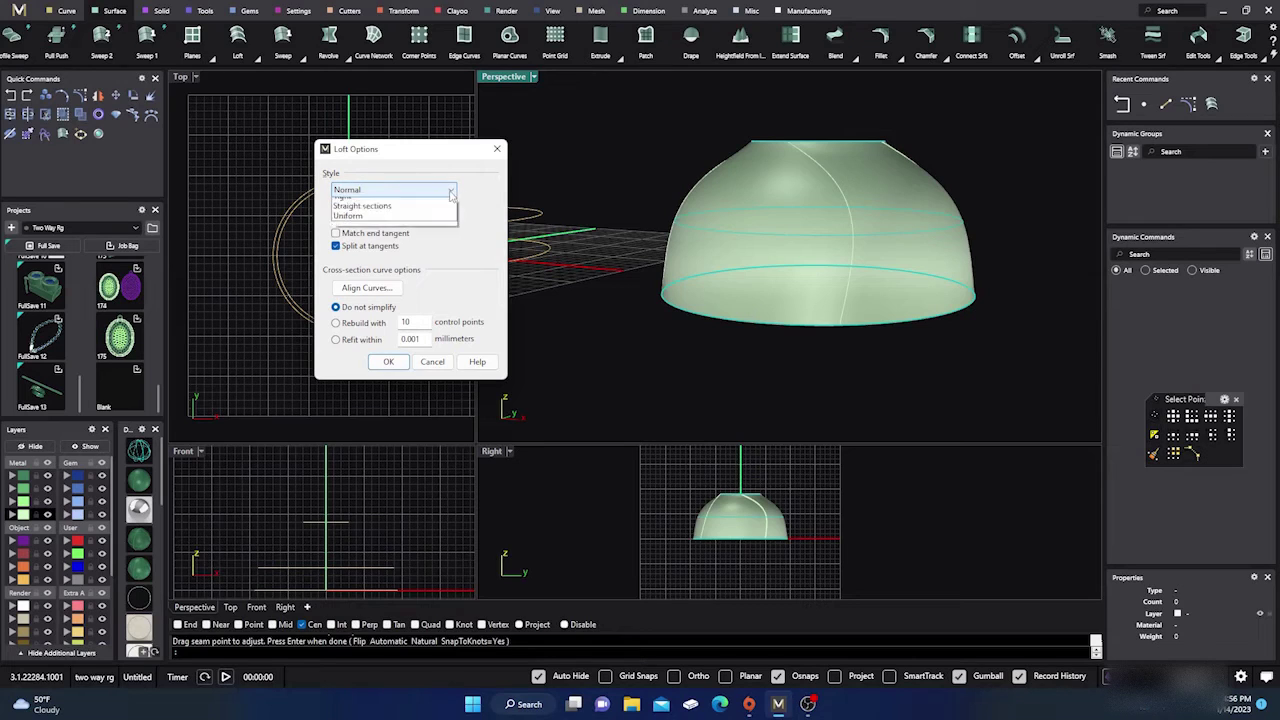
click(430, 208)
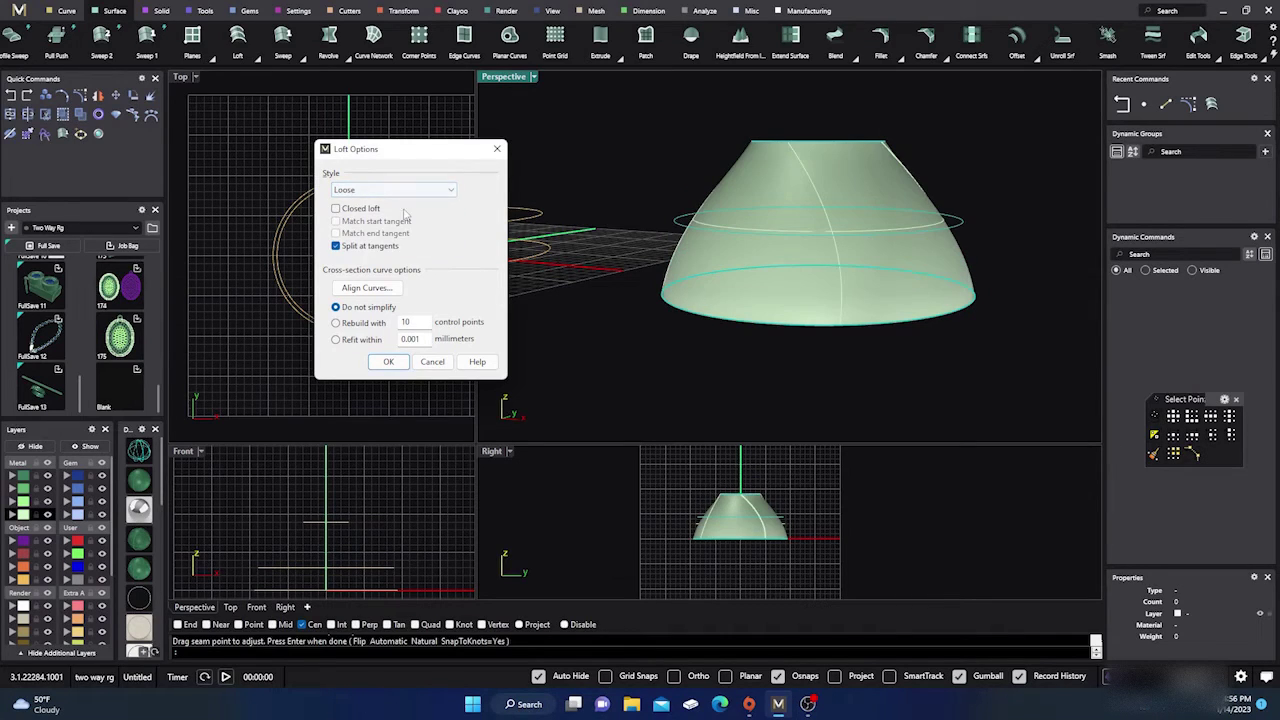
Step: Preview the dome loft with the Uniform style, and switch the style to Normal
click(452, 192)
click(387, 248)
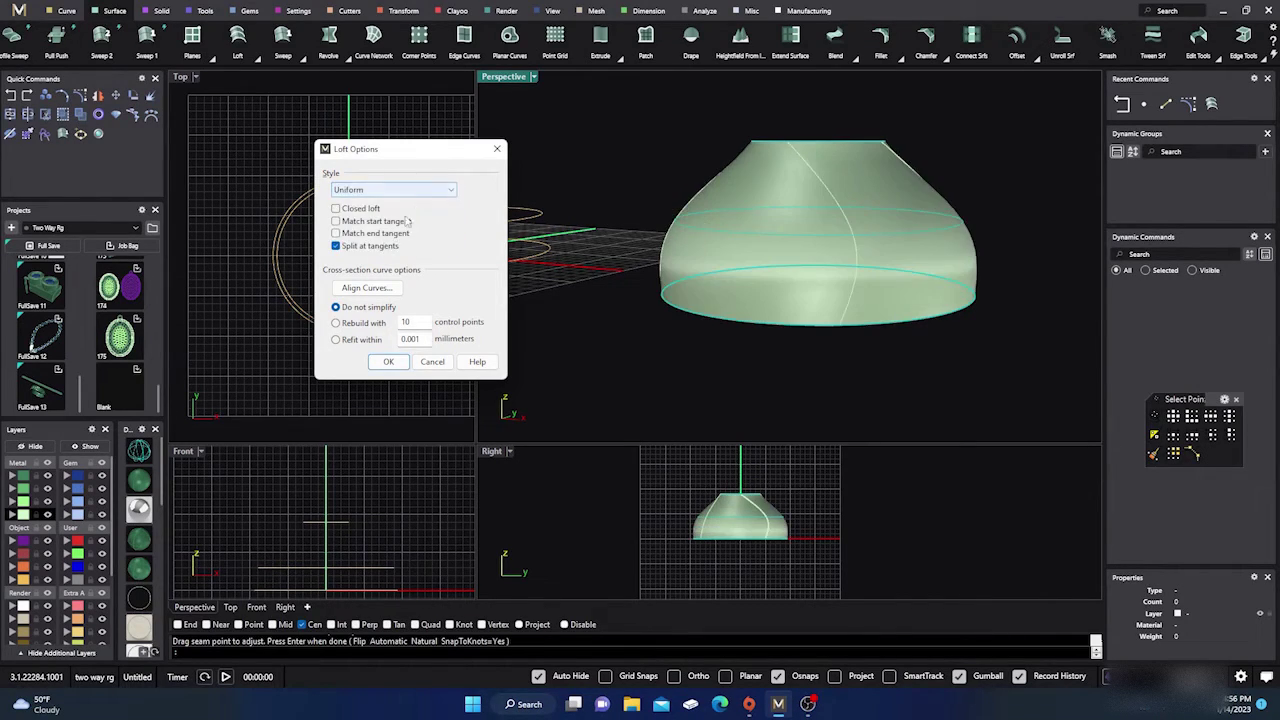
click(452, 192)
click(420, 199)
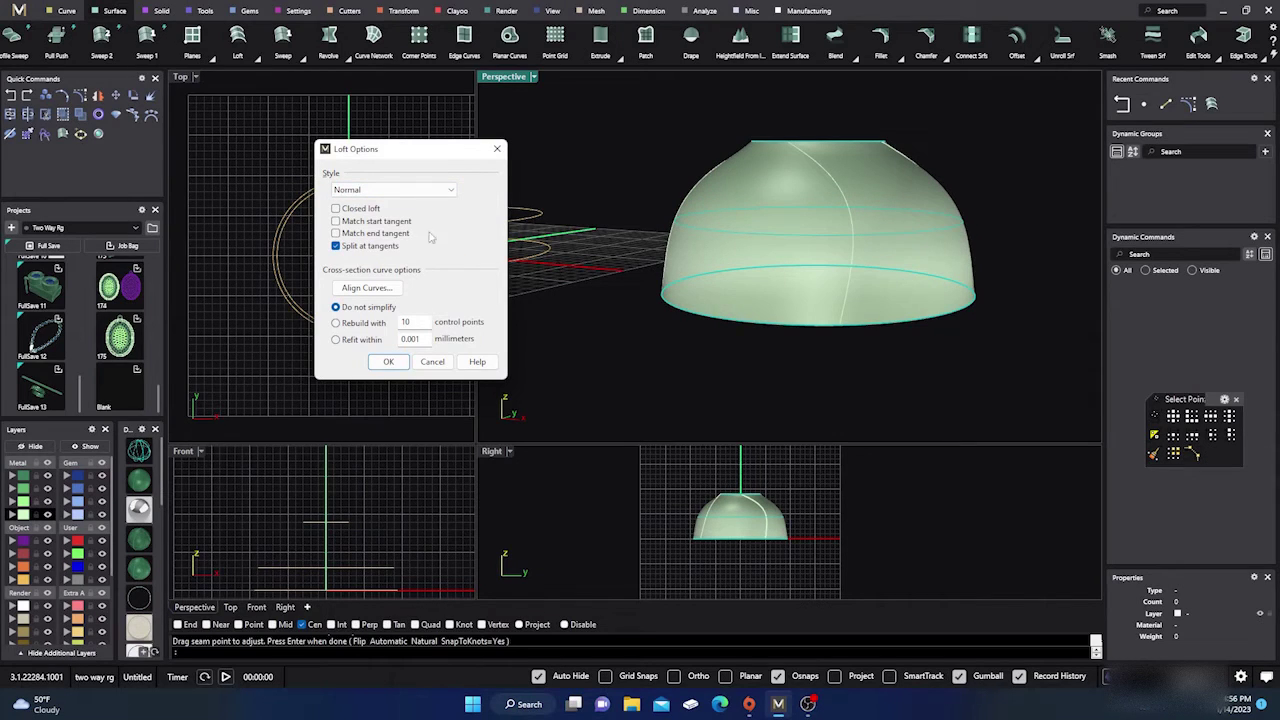
Step: Enable Match start tangent and Match end tangent for the dome loft, checking the preview at the large and small discs
right_drag(637, 353, 670, 333)
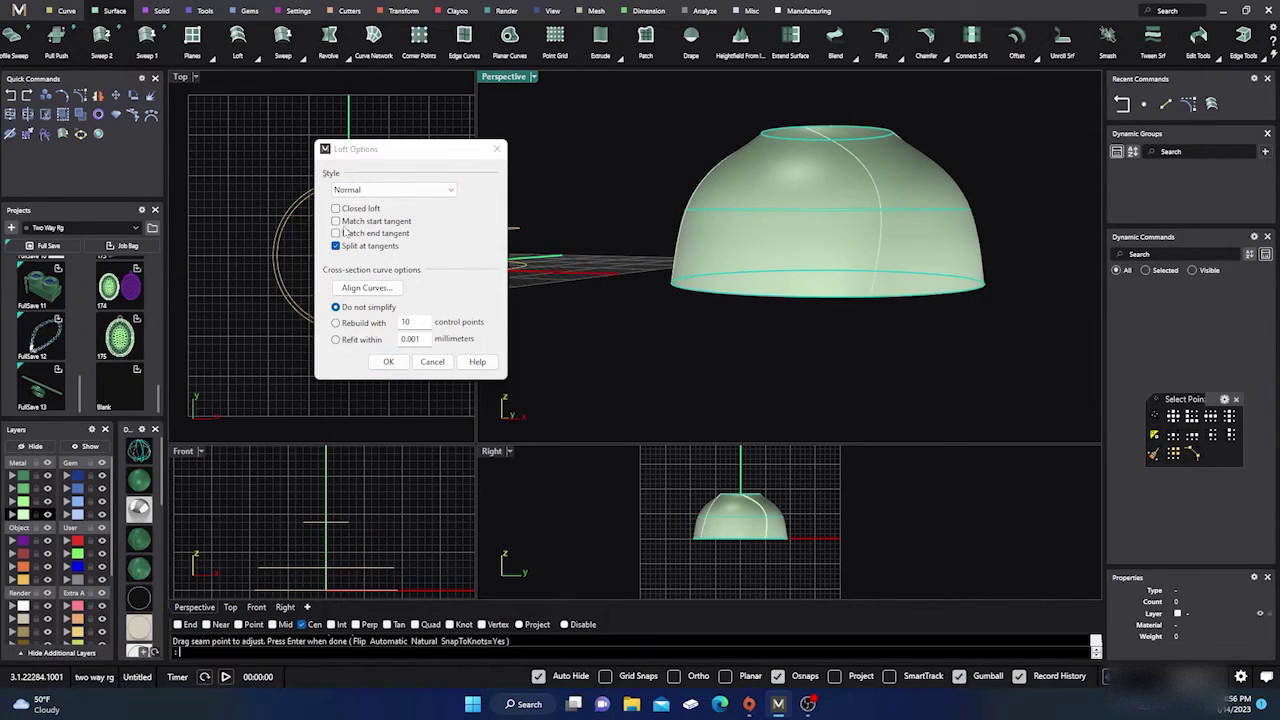
right_drag(812, 137, 750, 212)
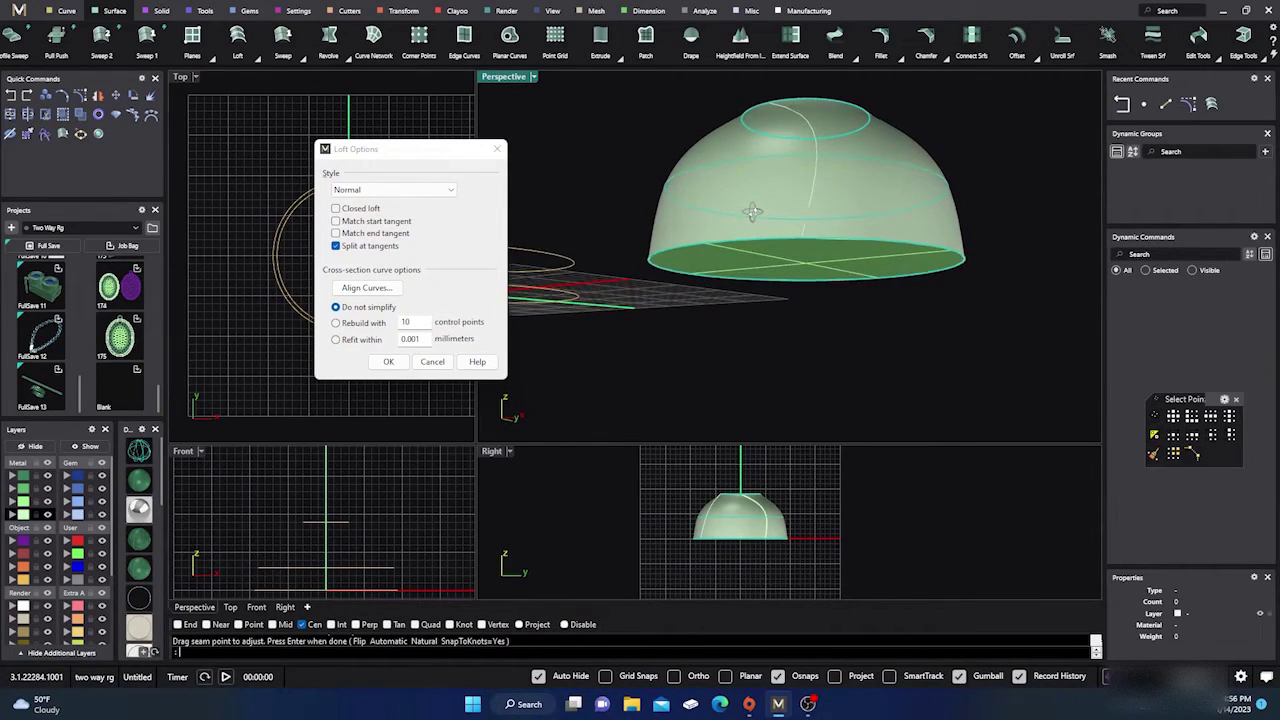
right_drag(750, 265, 693, 272)
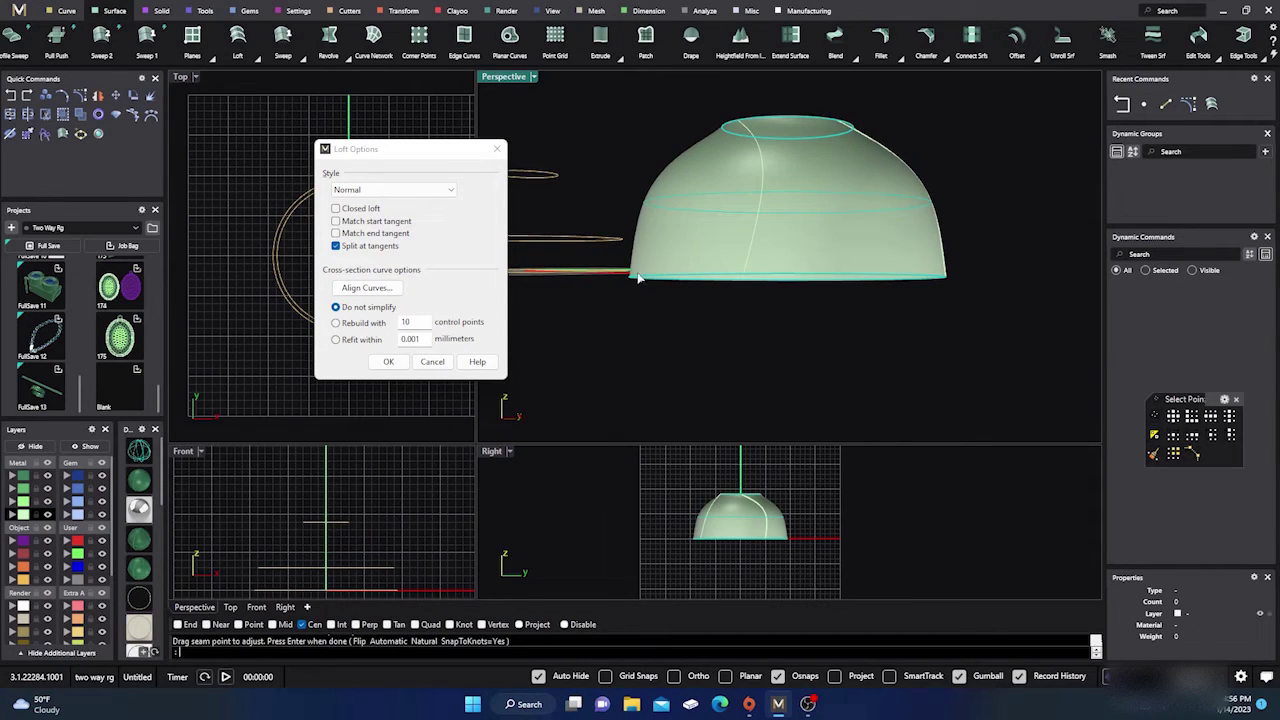
right_drag(640, 283, 660, 260)
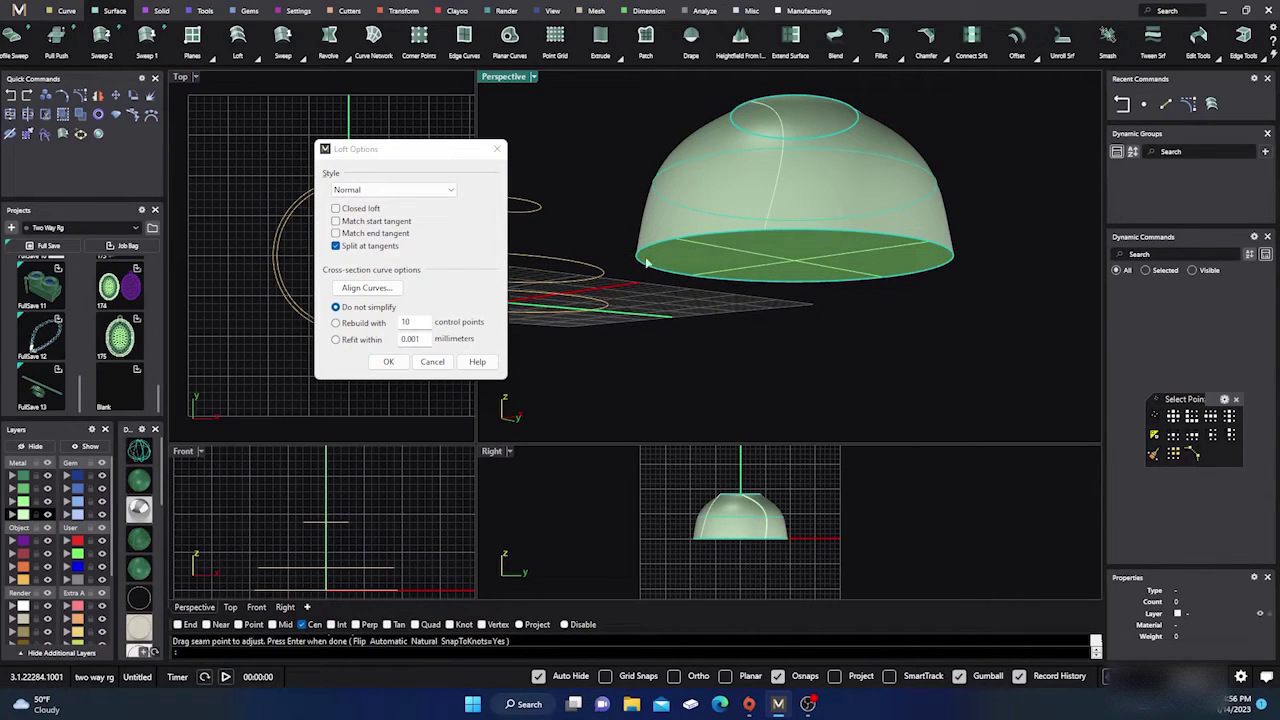
click(336, 221)
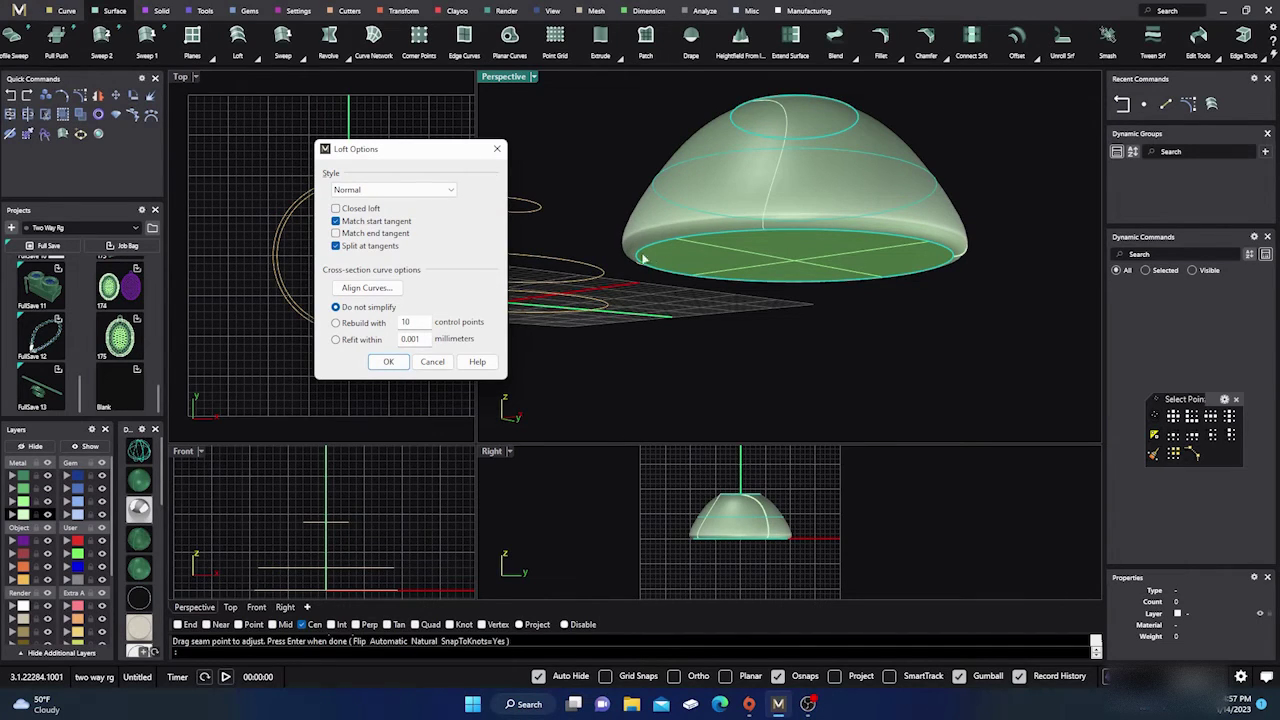
right_drag(740, 278, 704, 367)
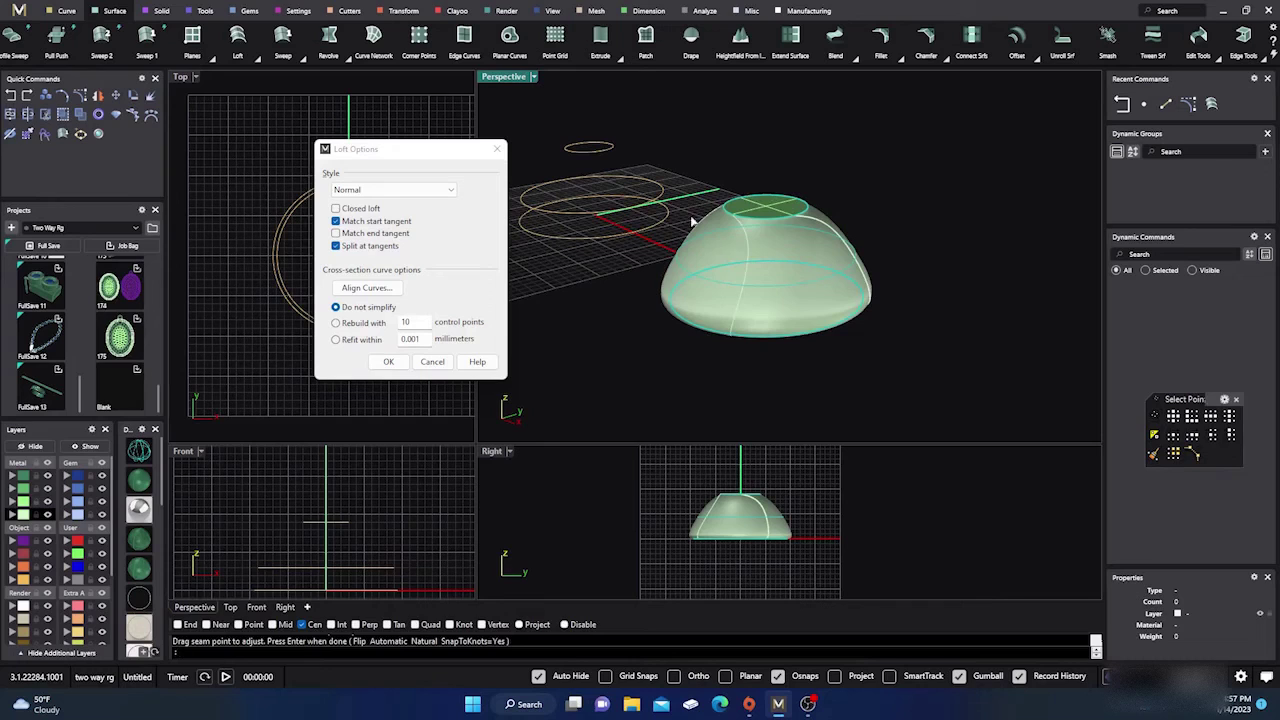
click(340, 235)
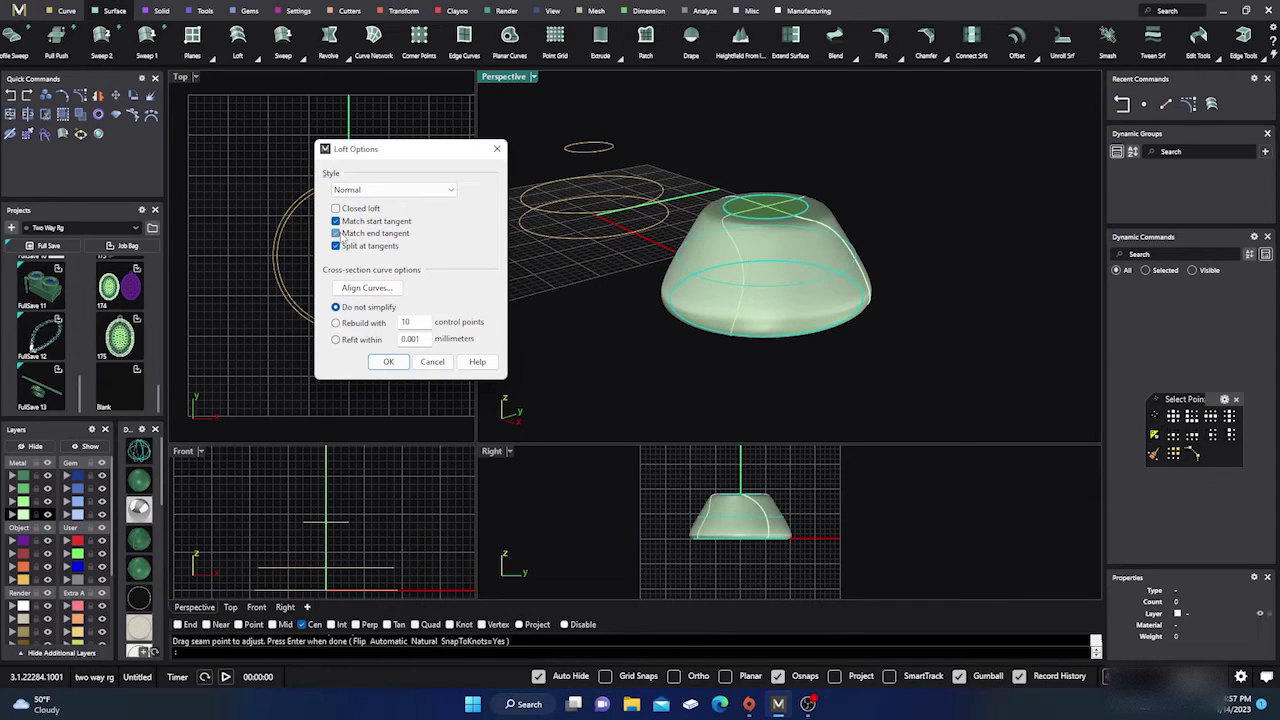
scroll(797, 220, up, 5)
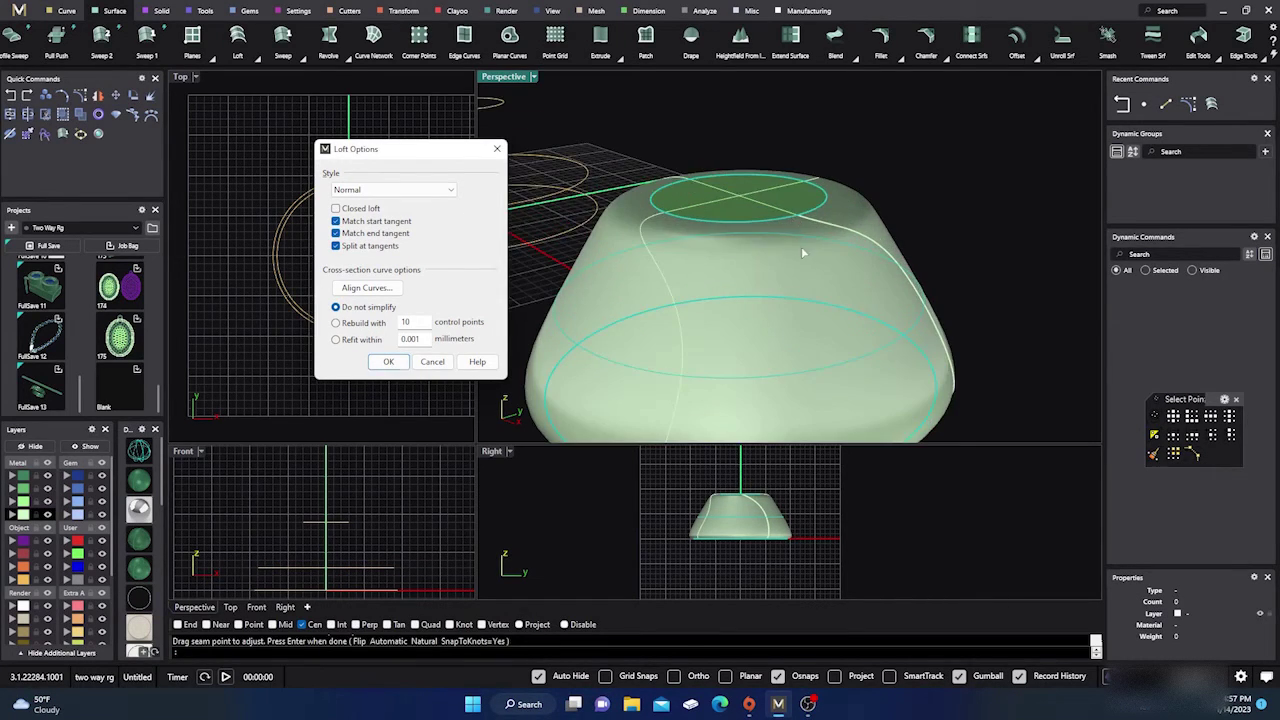
right_drag(818, 219, 770, 175)
scroll(809, 237, down, 3)
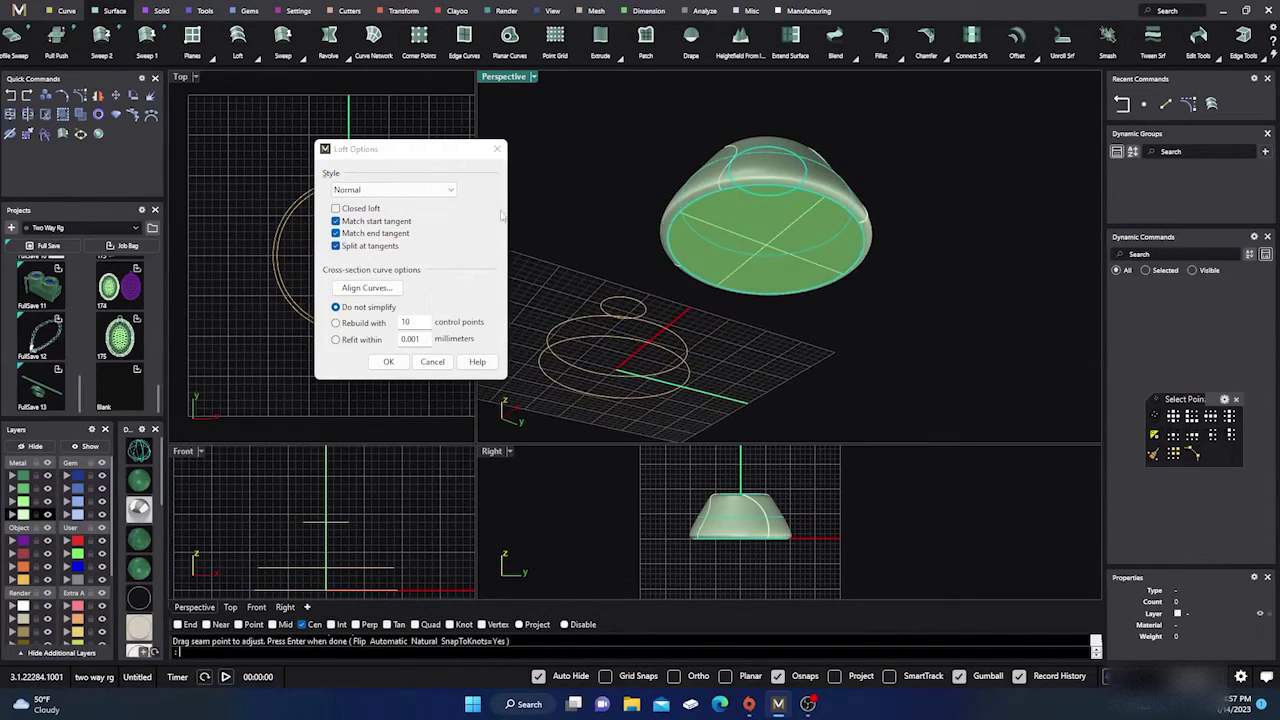
Step: Turn on Closed loft for the dome and check the preview from below and above
click(336, 208)
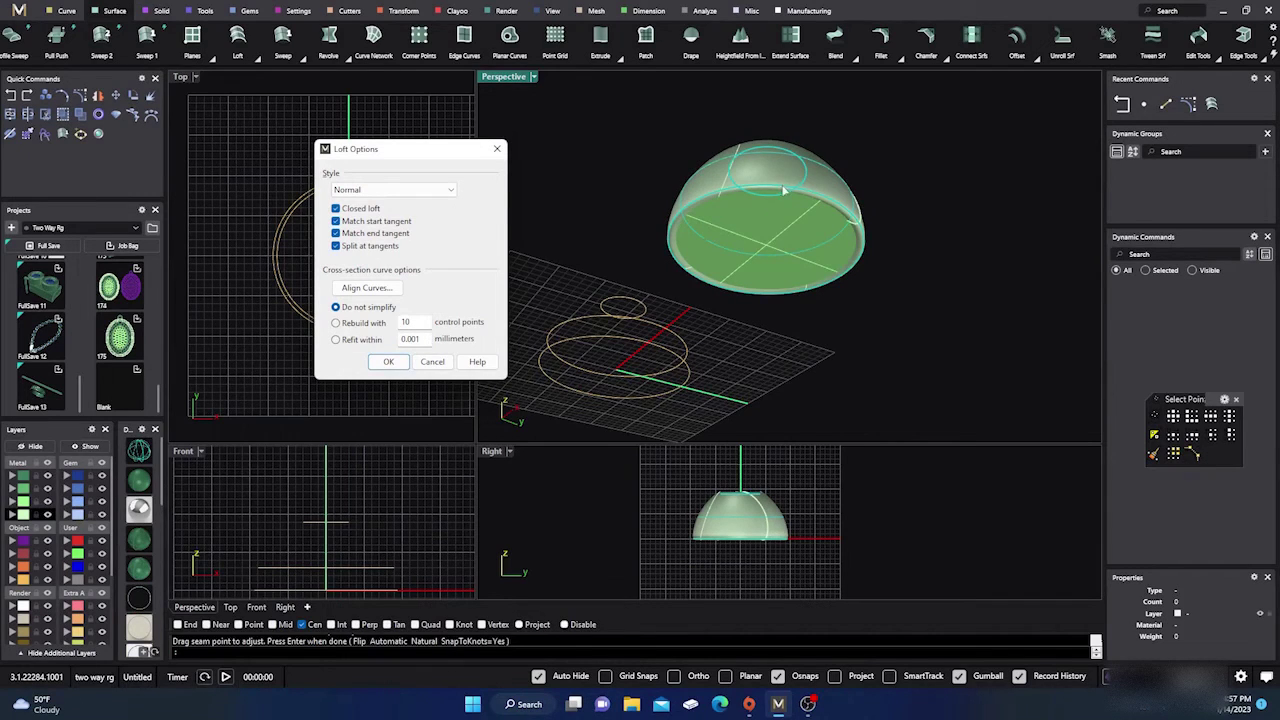
right_drag(785, 190, 842, 178)
scroll(905, 268, up, 8)
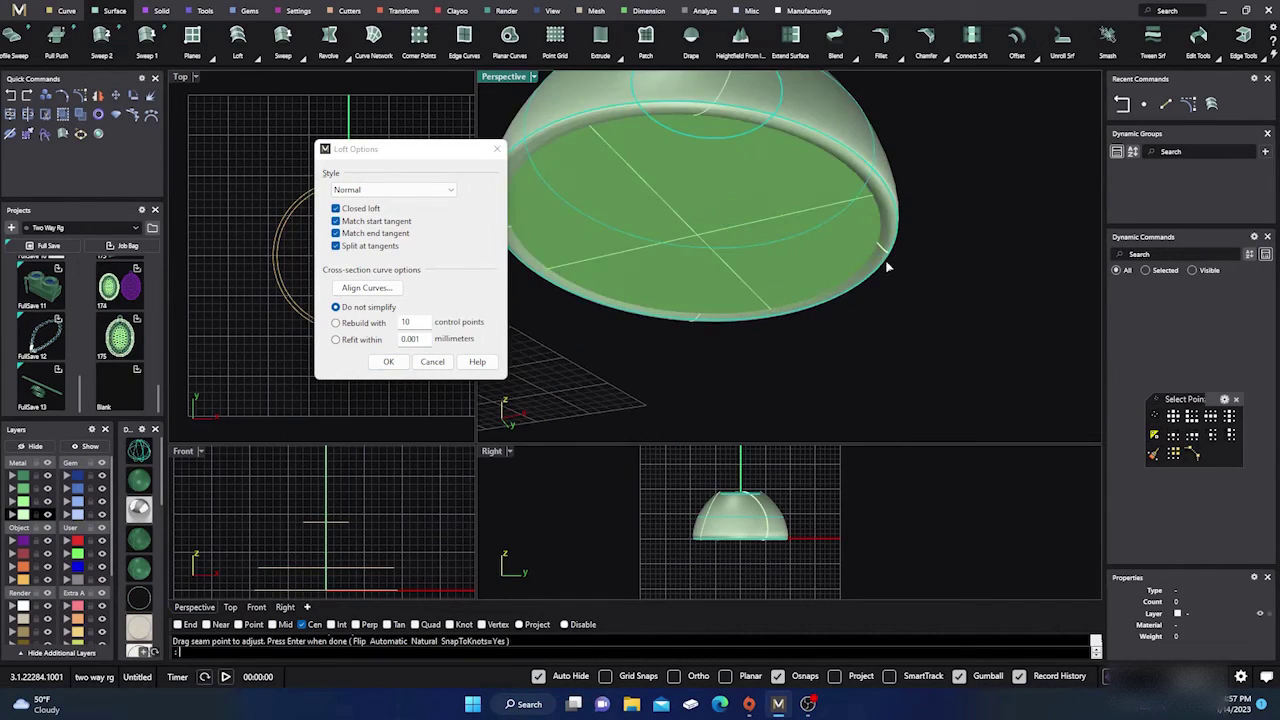
scroll(900, 285, down, 6)
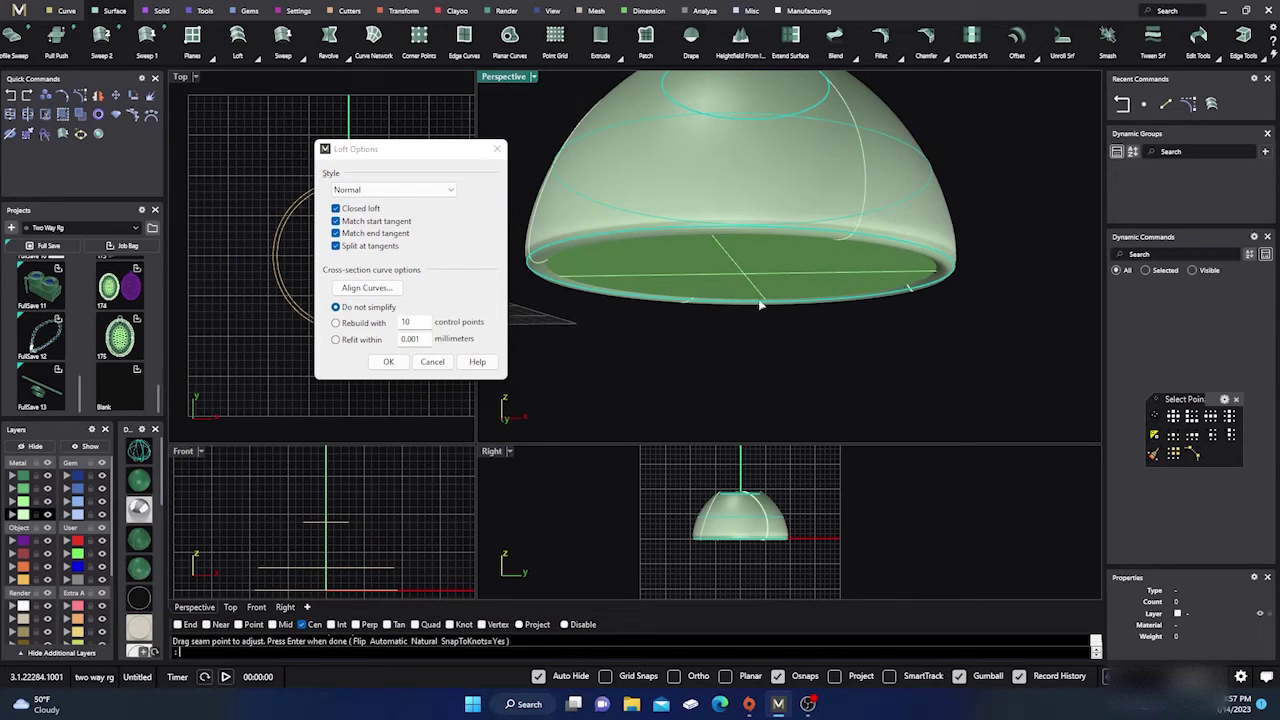
scroll(850, 297, down, 3)
right_drag(850, 297, 791, 340)
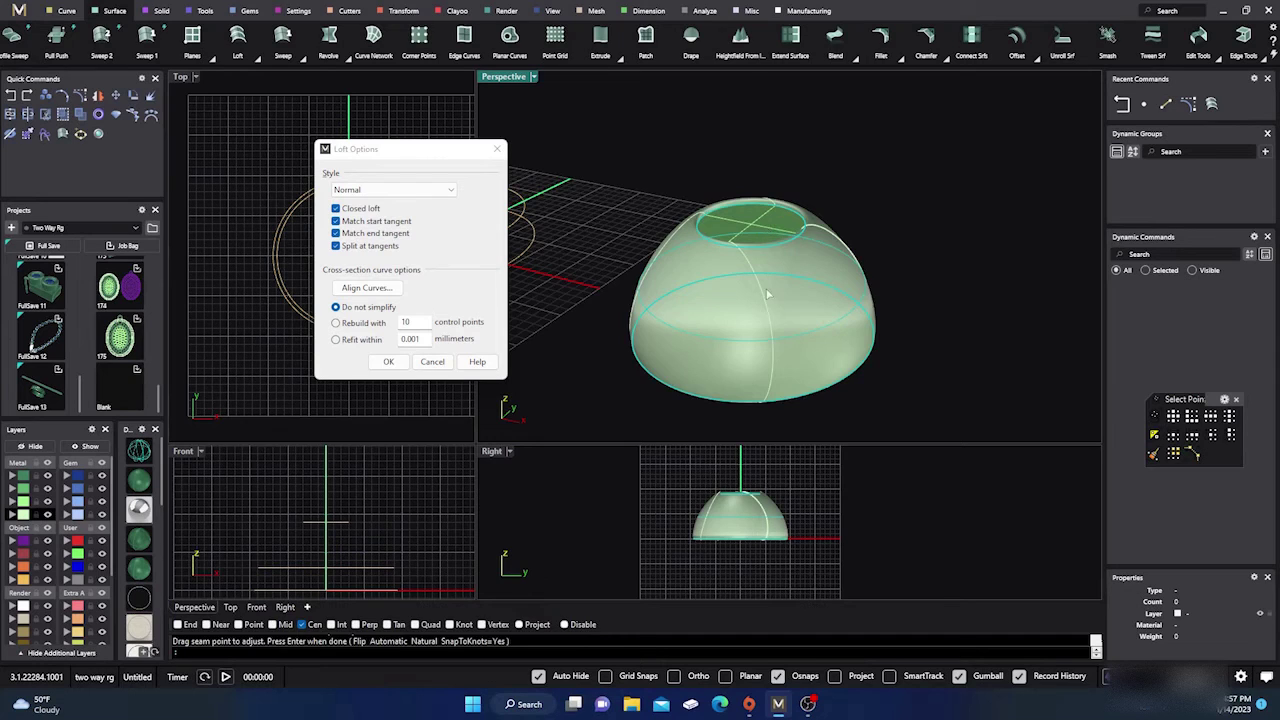
right_drag(768, 293, 878, 284)
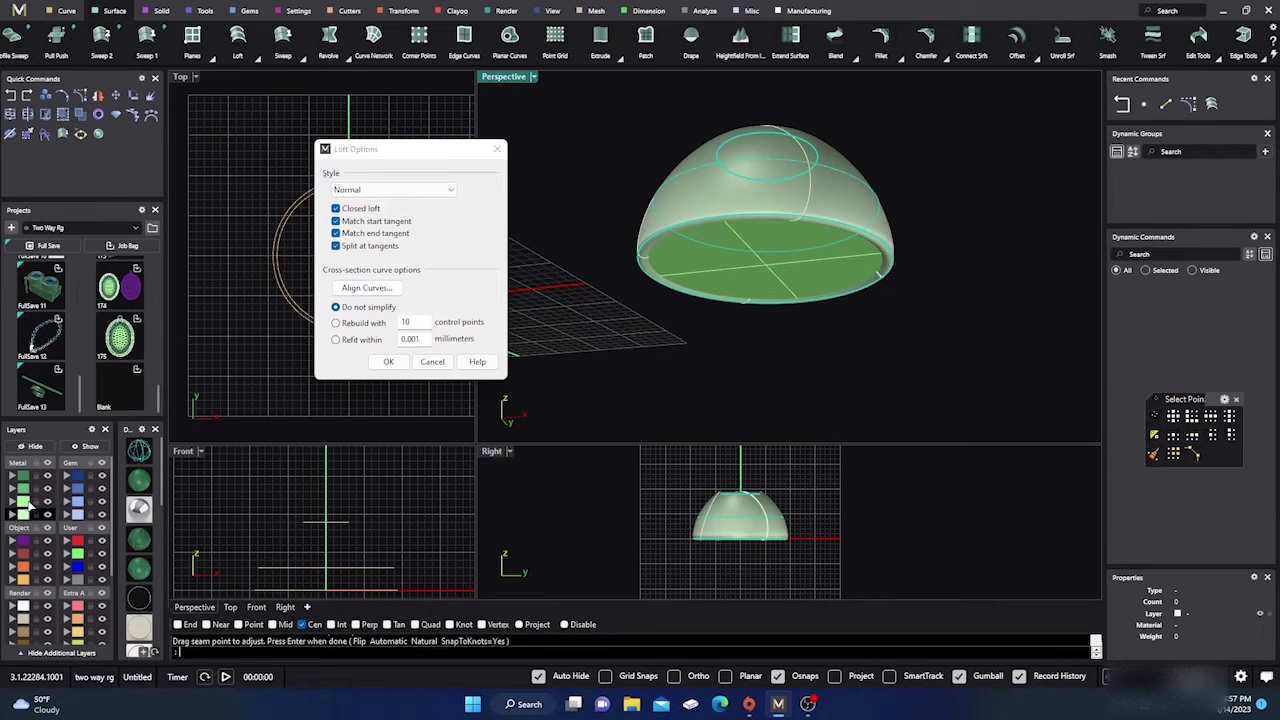
Step: Hide the layer holding the two discs and examine the closed loft's inner wall and upper opening
click(47, 503)
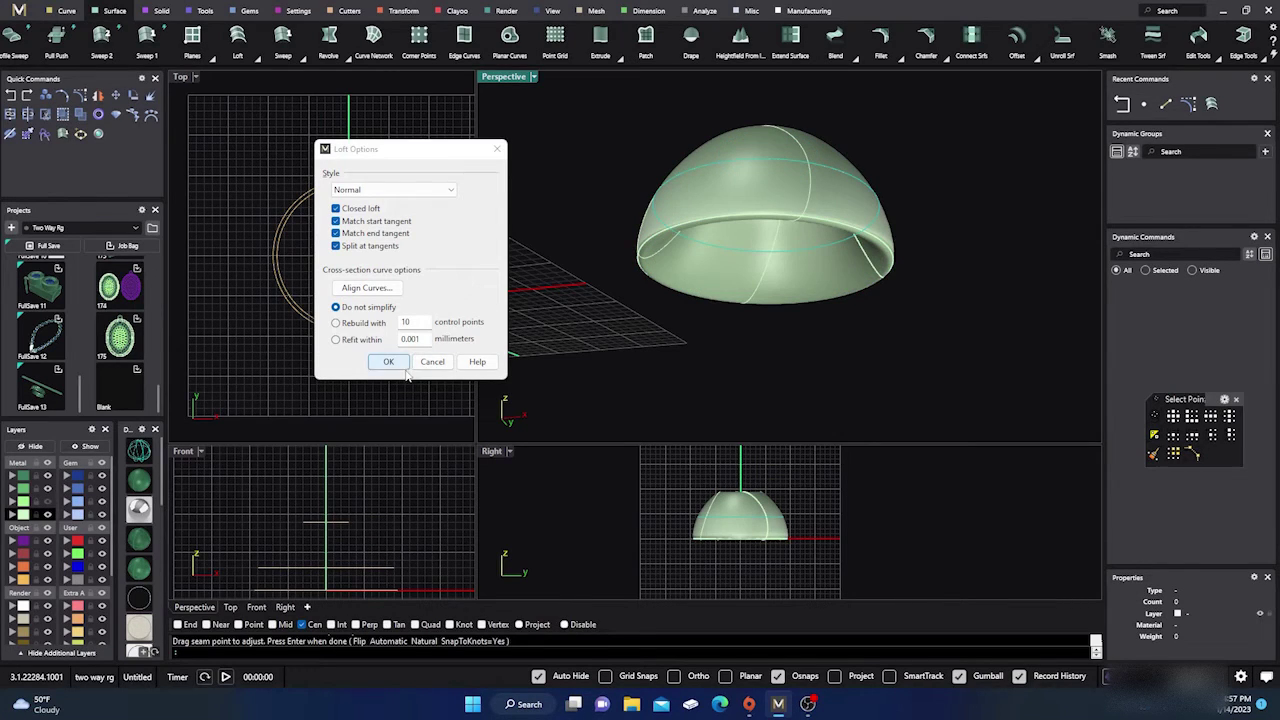
right_drag(766, 366, 779, 307)
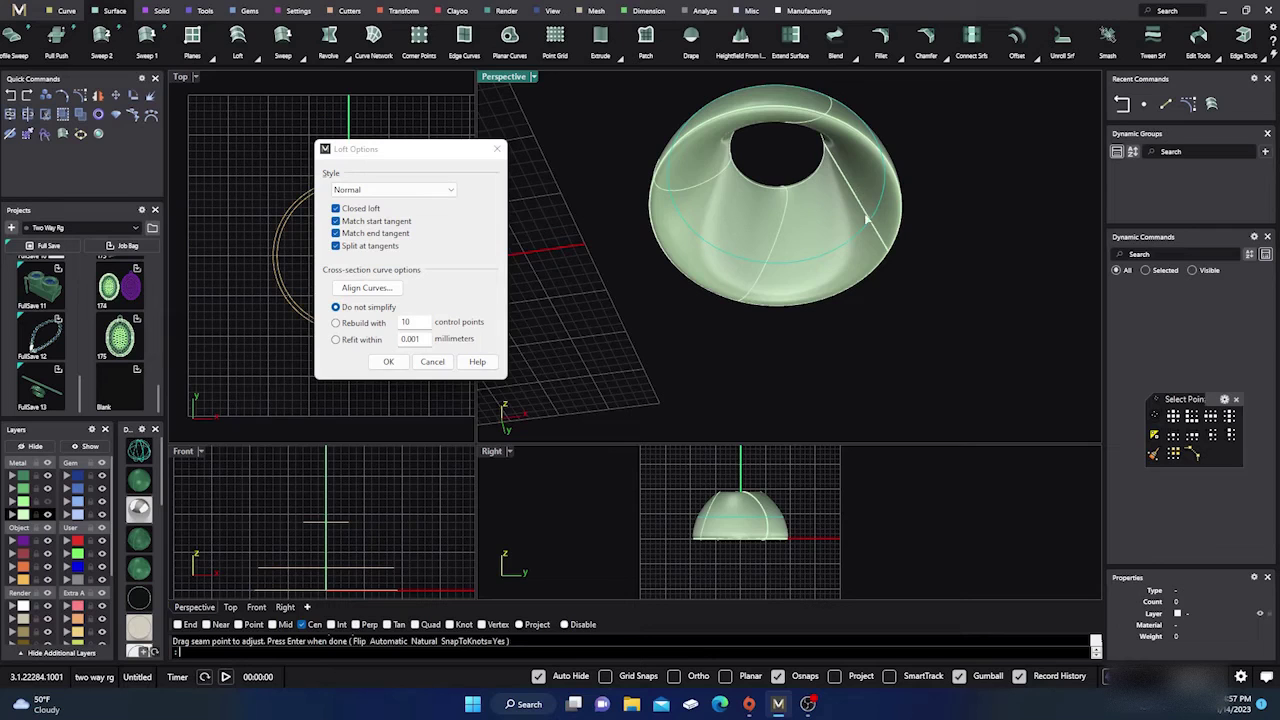
right_drag(913, 239, 795, 367)
scroll(795, 367, up, 5)
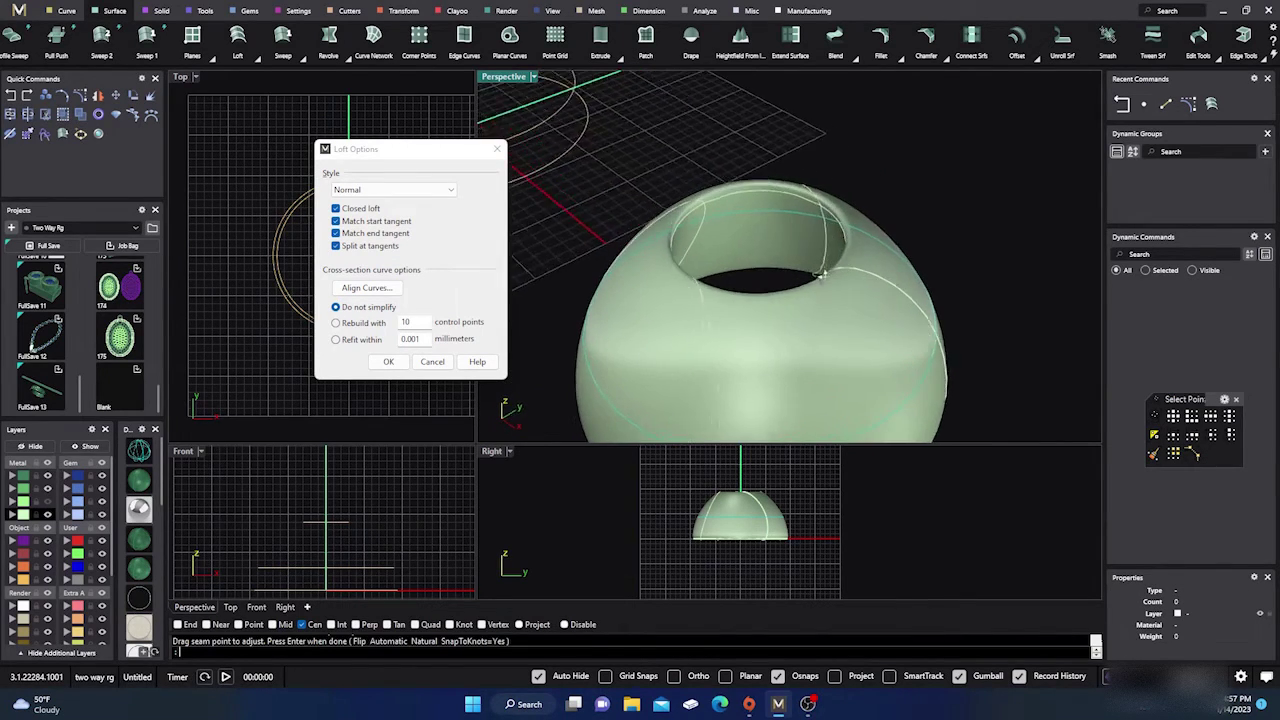
scroll(884, 208, up, 5)
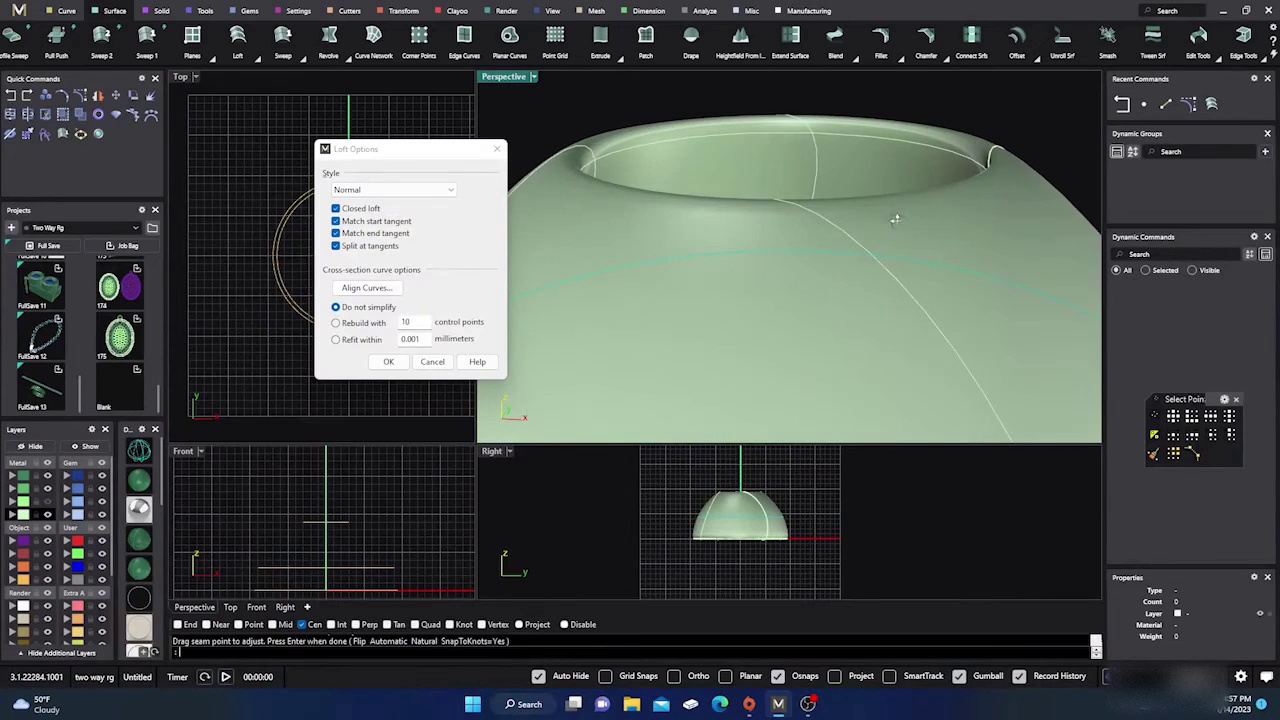
scroll(889, 219, down, 4)
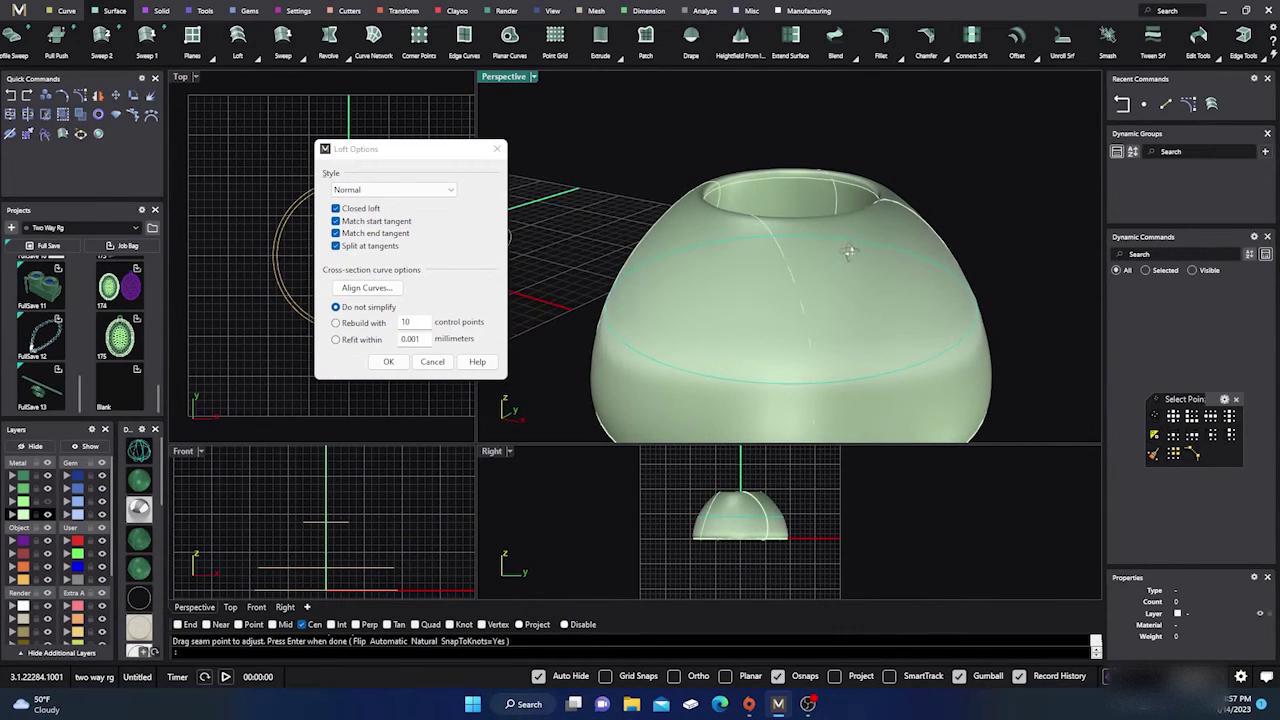
mouse_move(826, 214)
right_down()
mouse_move(817, 129)
mouse_move(820, 215)
right_up()
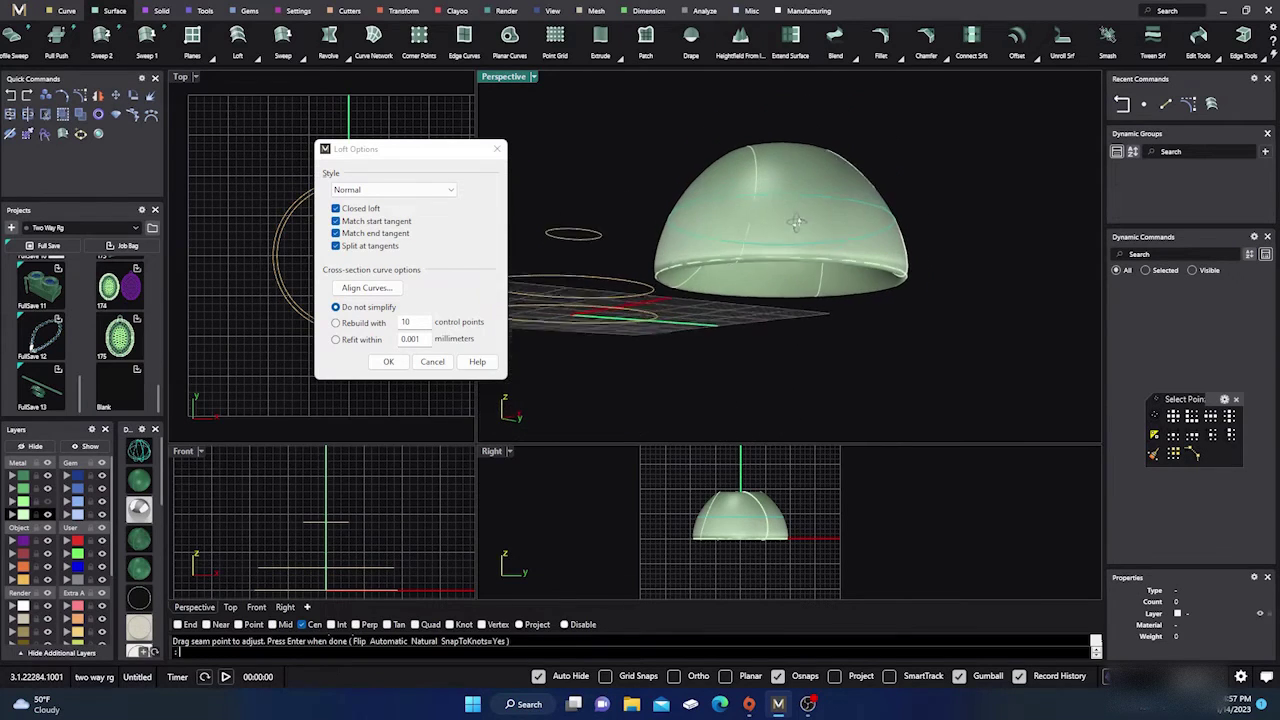
Step: Turn off Closed loft and make the discs' layer visible again
click(338, 210)
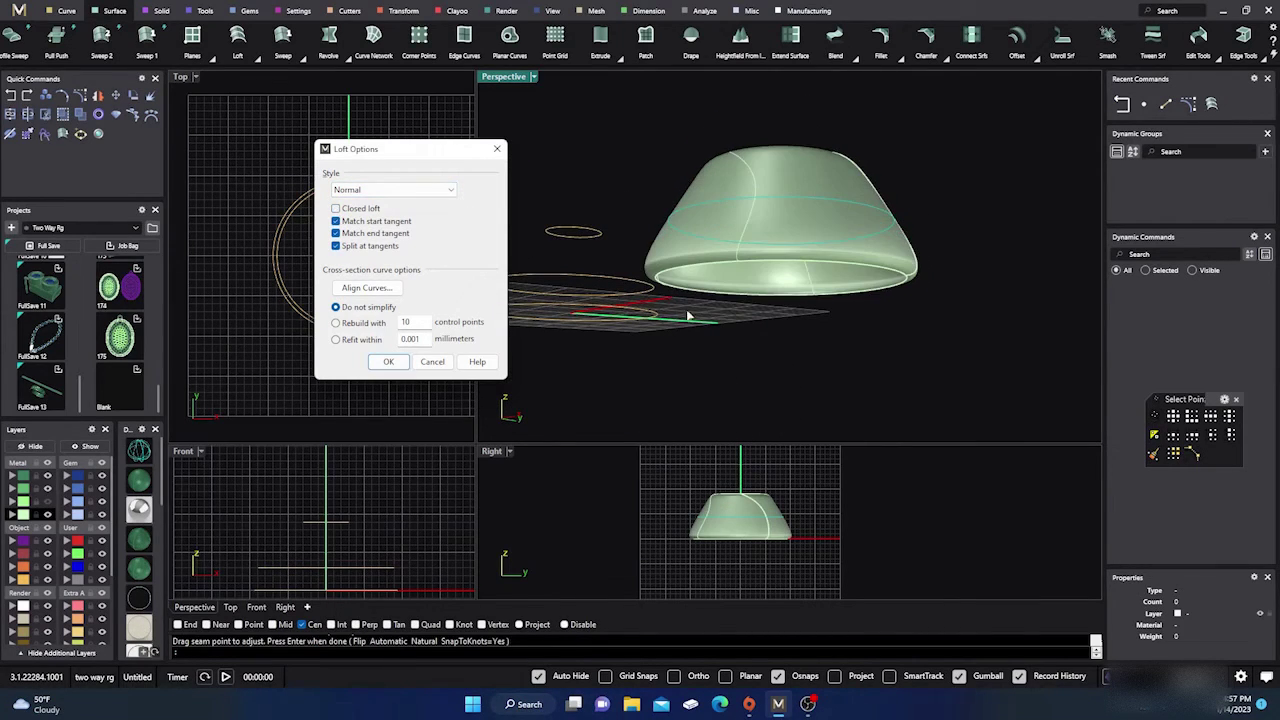
right_drag(689, 310, 727, 192)
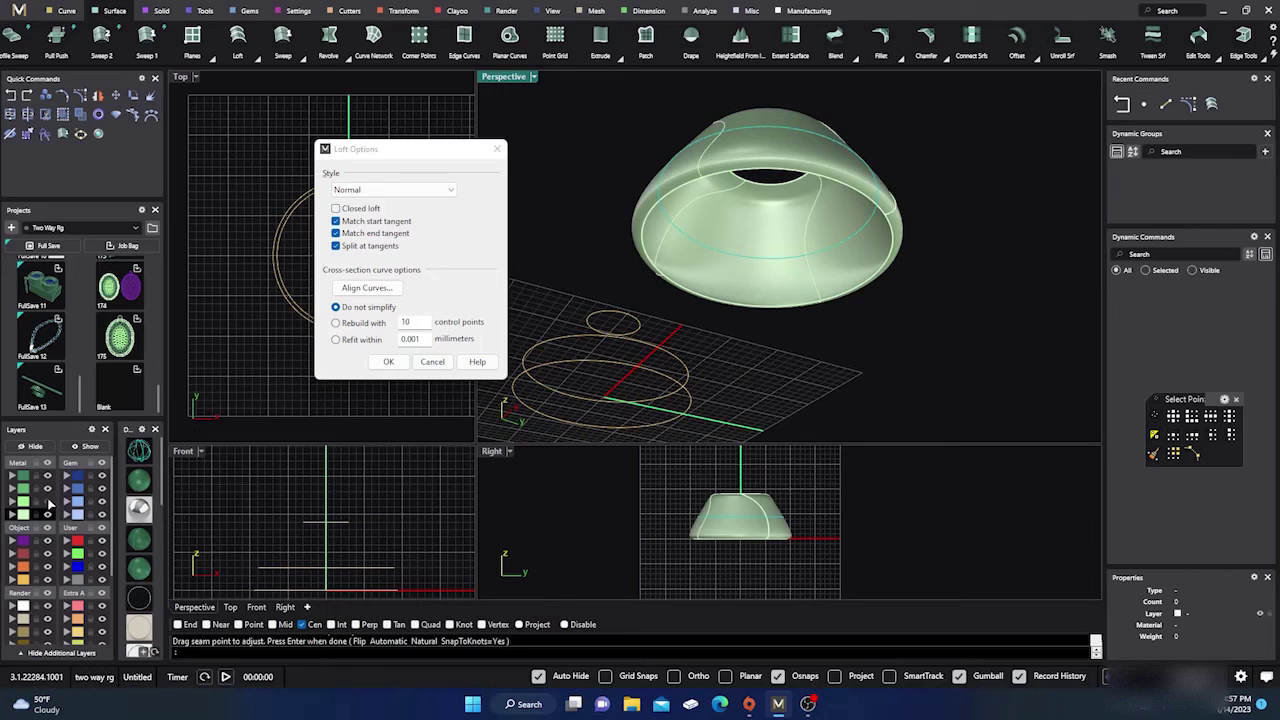
click(46, 511)
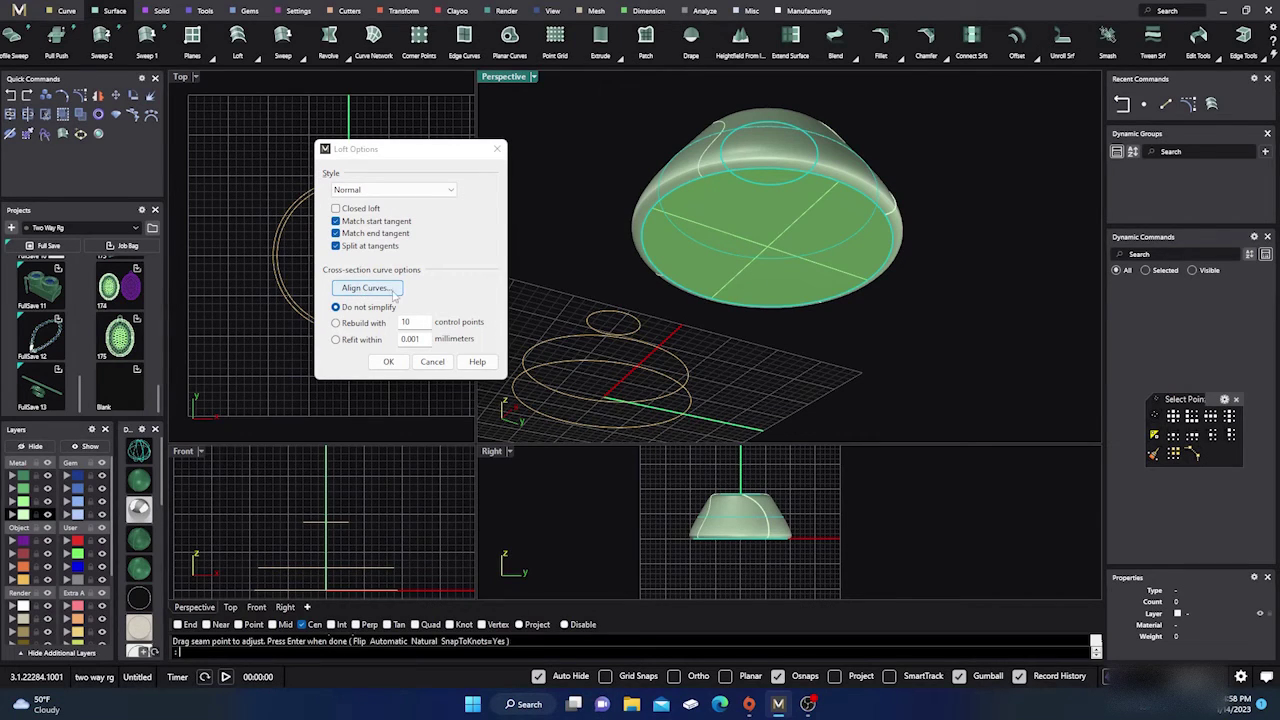
Step: Rebuild the loft's cross-section curves with 10 control points, reduce the count to 3, and check how the preview fits the curves
click(336, 323)
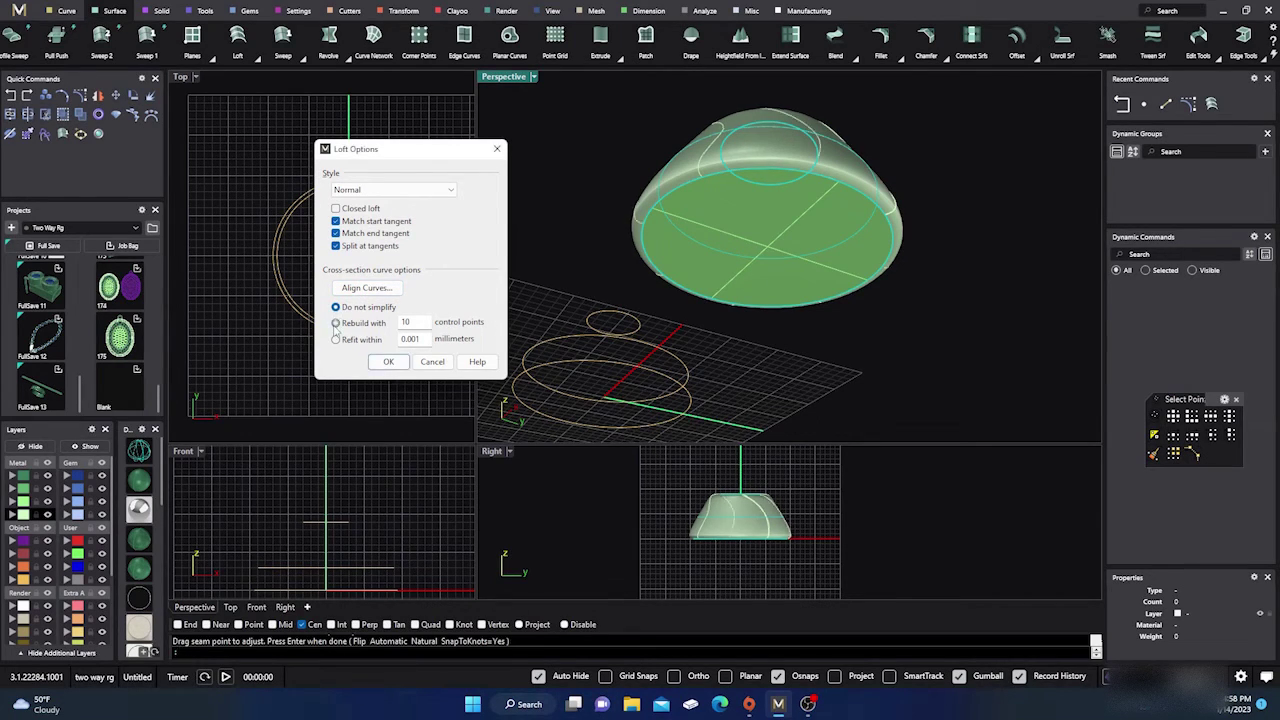
right_drag(870, 205, 785, 256)
scroll(811, 285, up, 3)
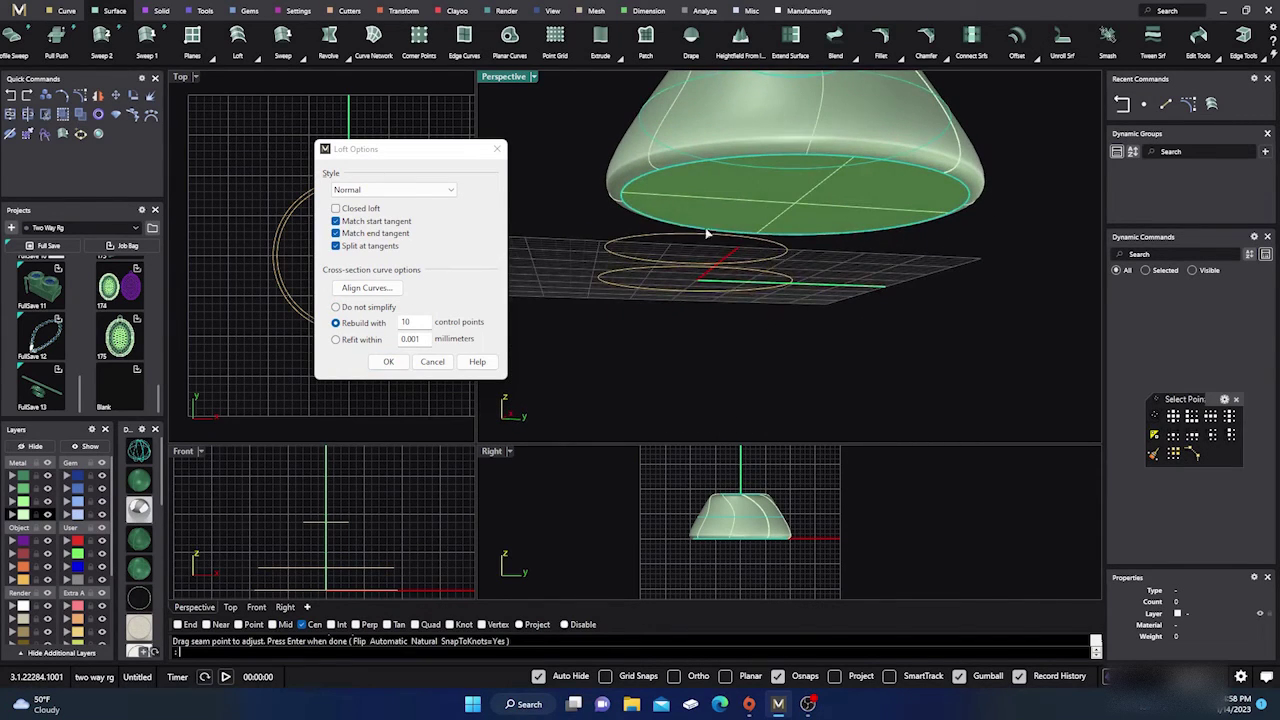
click(427, 325)
drag(427, 323, 401, 322)
text(3)
click(453, 192)
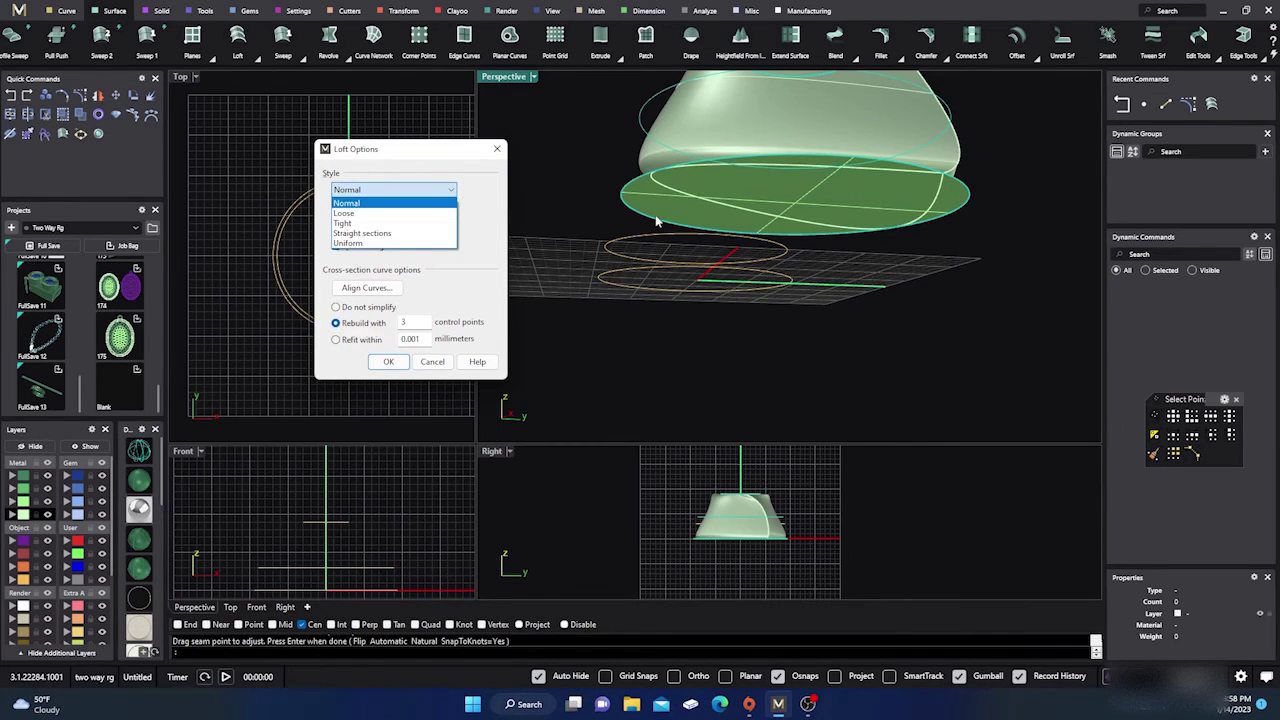
scroll(657, 221, down, 2)
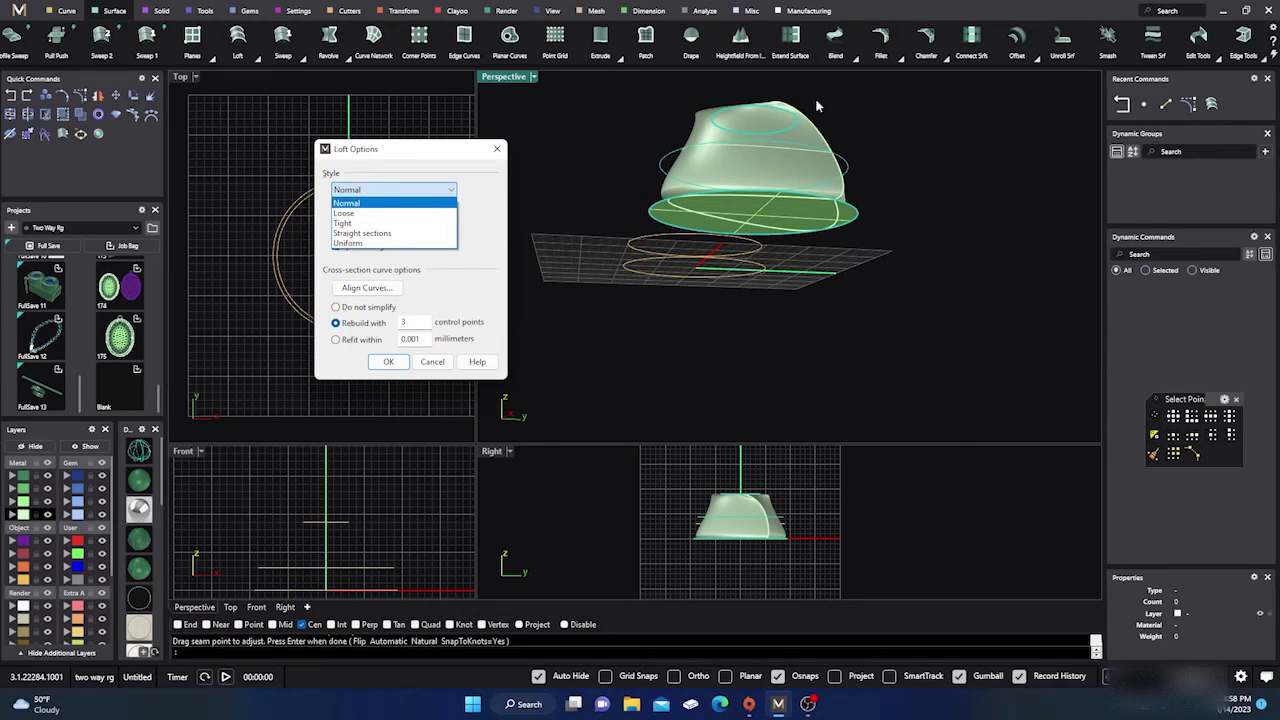
Step: Set the cross-section rebuild back to 10 control points and inspect the loft preview from below and above
click(418, 320)
double_click(401, 322)
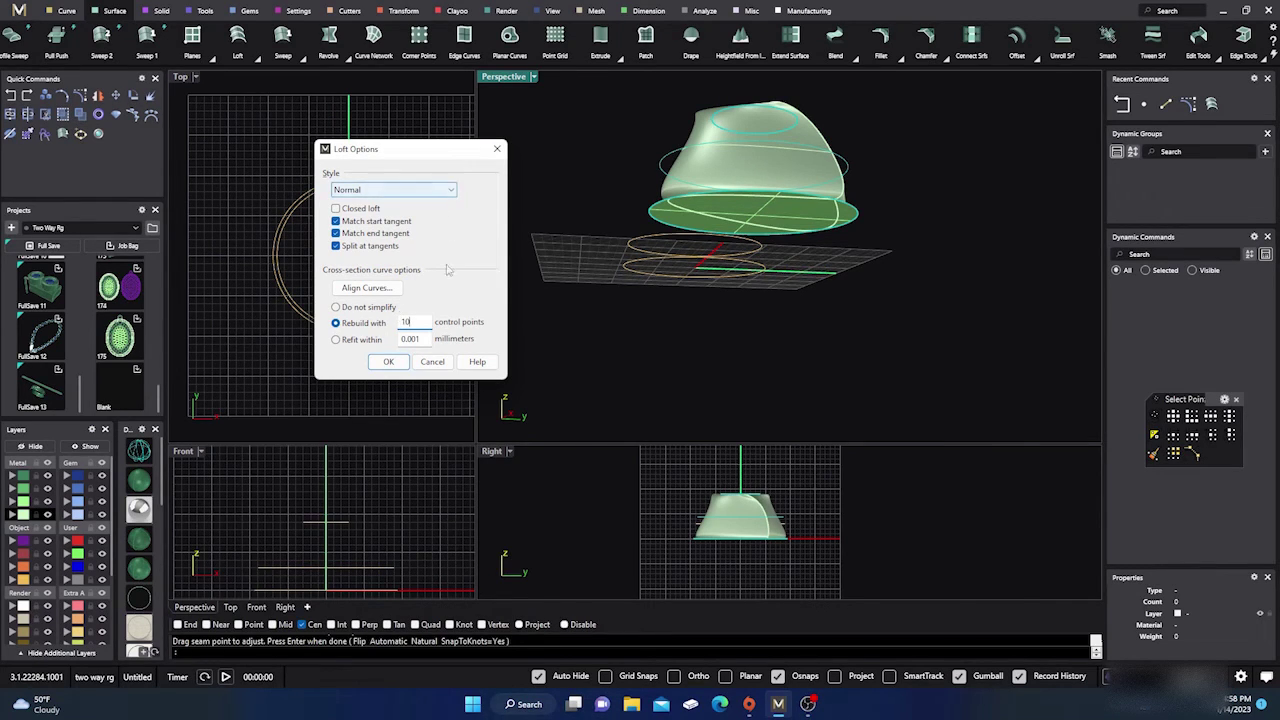
click(452, 190)
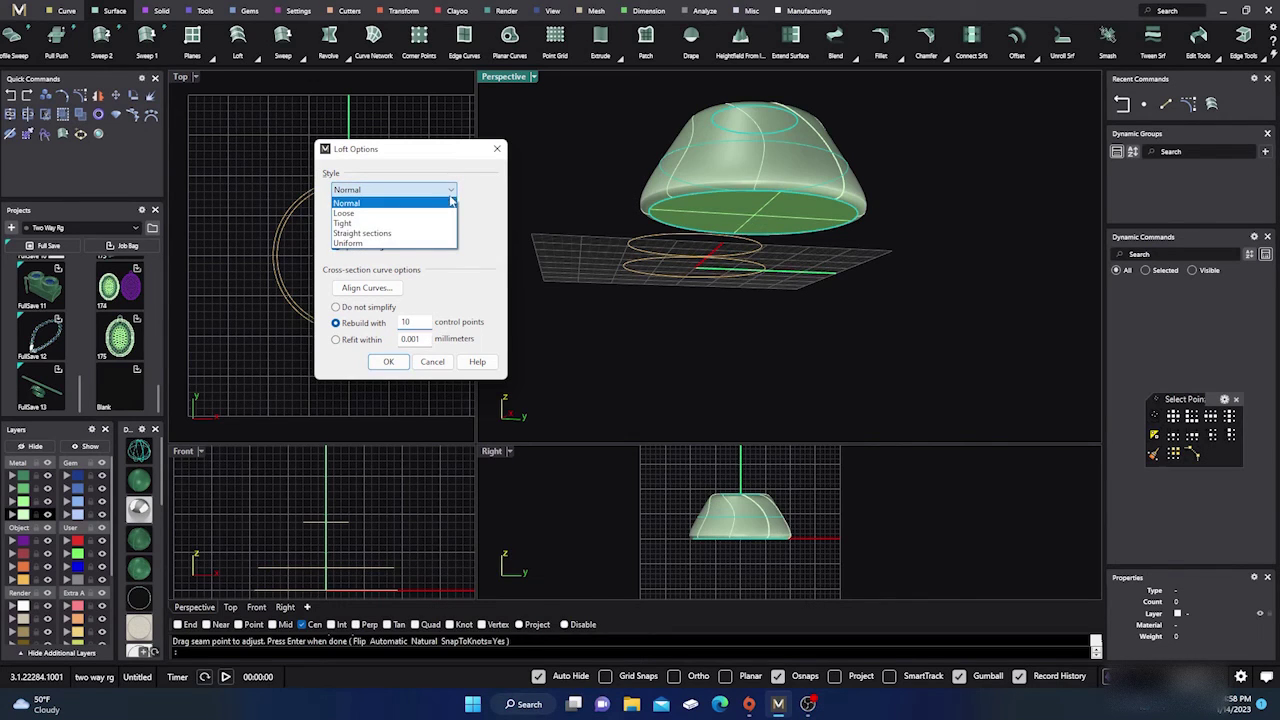
scroll(784, 216, down, 2)
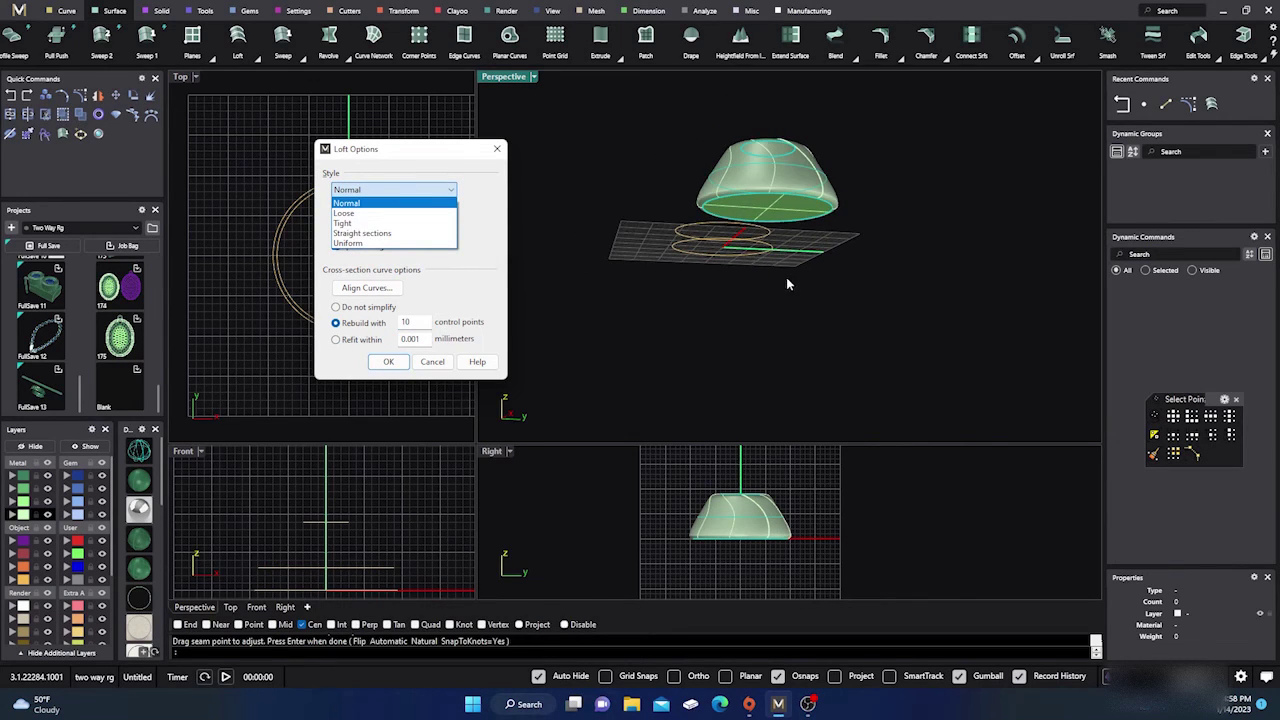
scroll(757, 229, up, 4)
scroll(760, 235, down, 3)
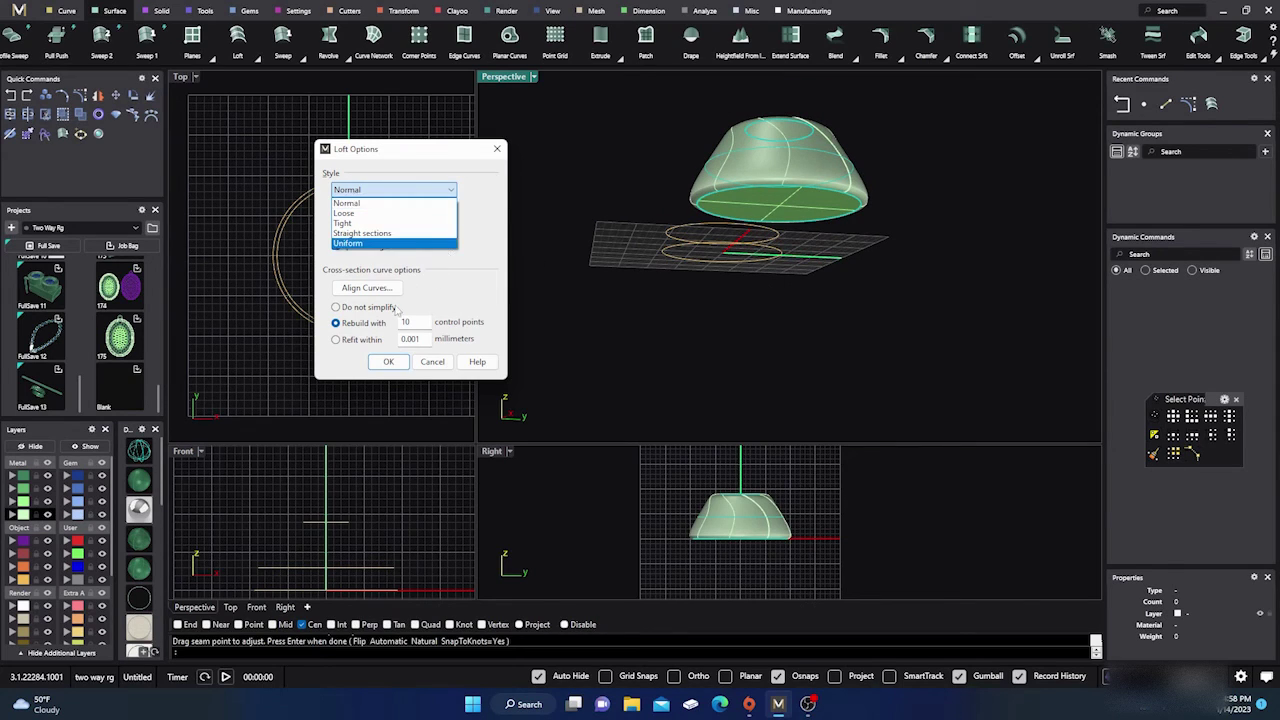
click(341, 344)
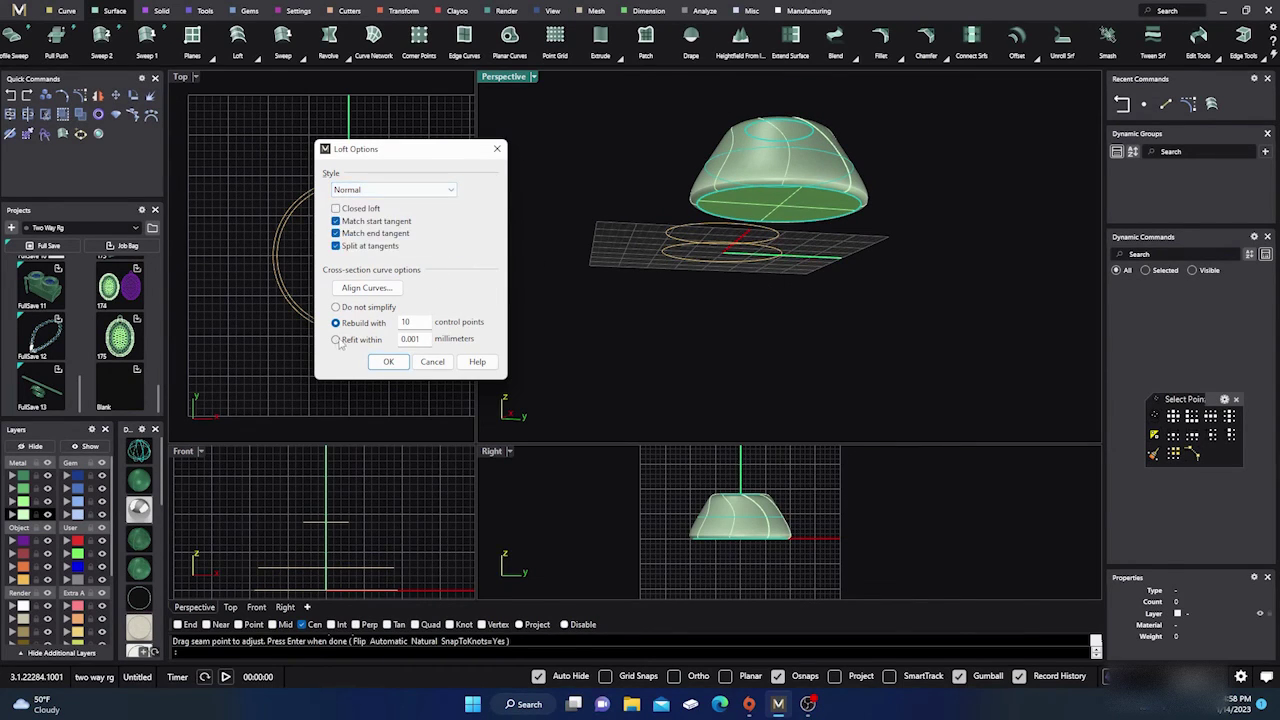
click(591, 267)
right_drag(576, 298, 560, 345)
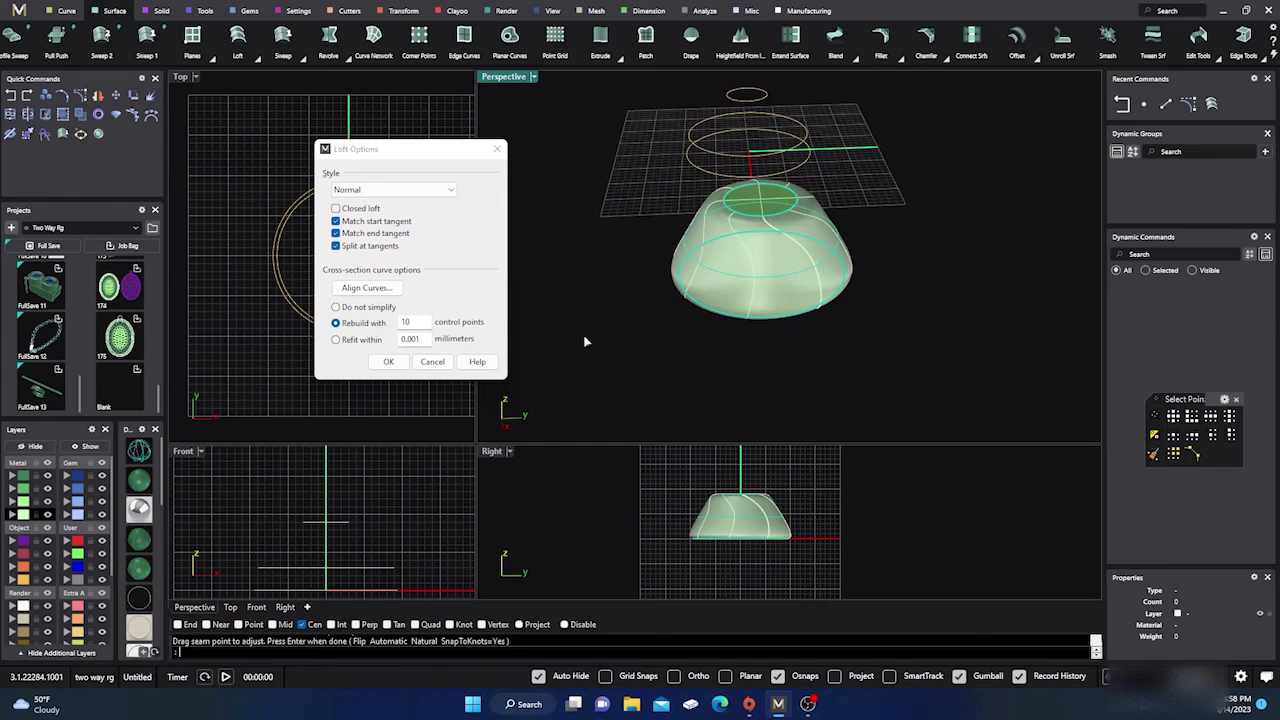
scroll(727, 235, up, 3)
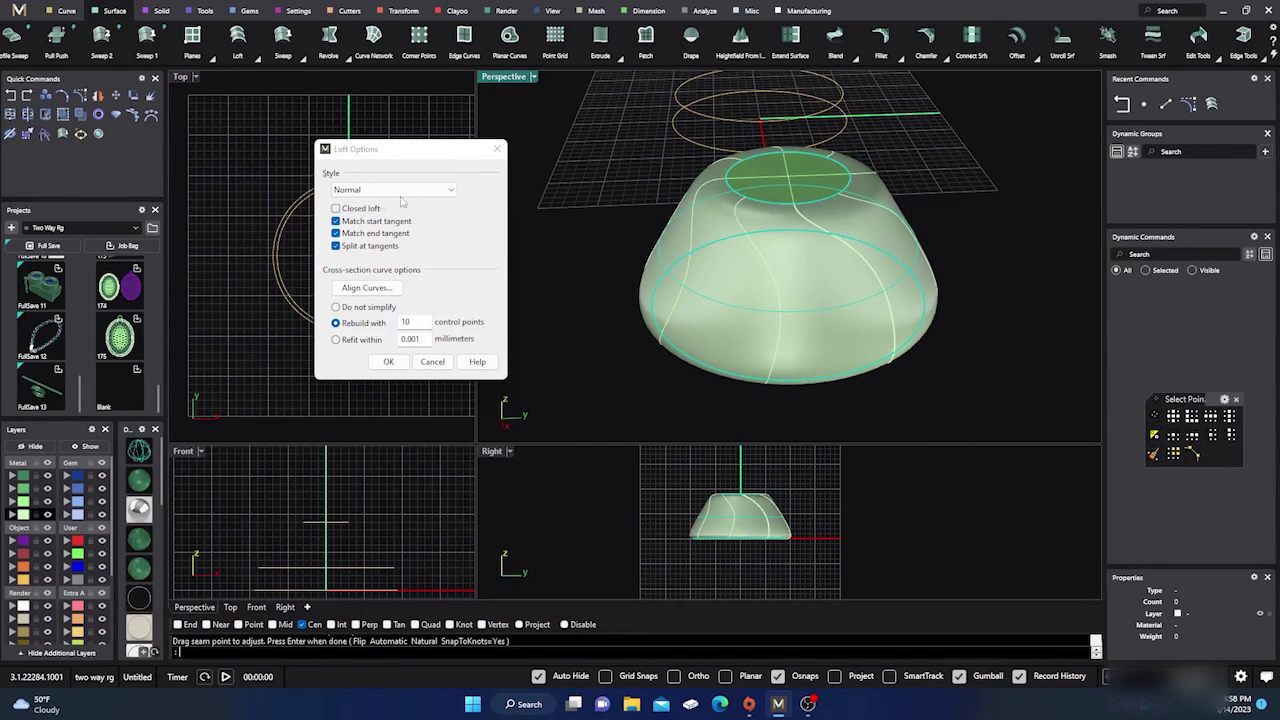
Step: Cancel the loft and bring both stacks of curves and discs into view
click(497, 148)
right_drag(626, 280, 871, 268)
scroll(843, 283, down, 1)
scroll(836, 270, up, 2)
scroll(837, 275, down, 1)
scroll(871, 276, down, 2)
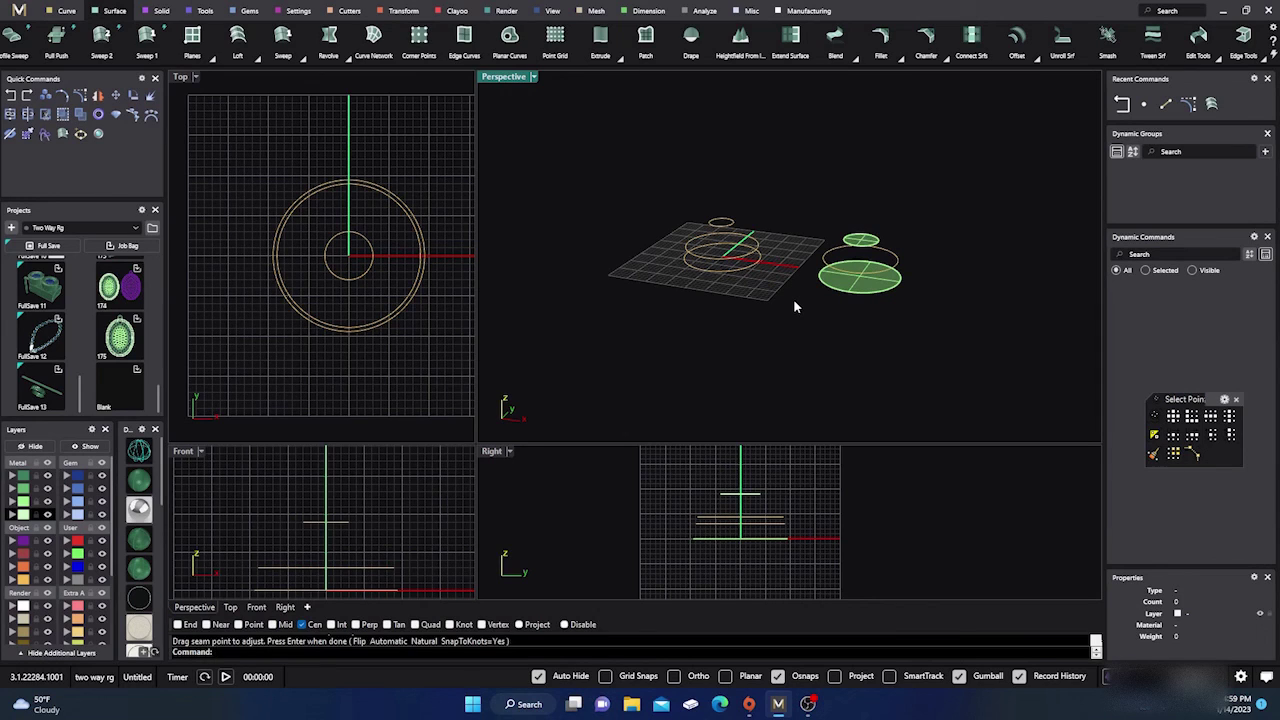
scroll(794, 307, down, 1)
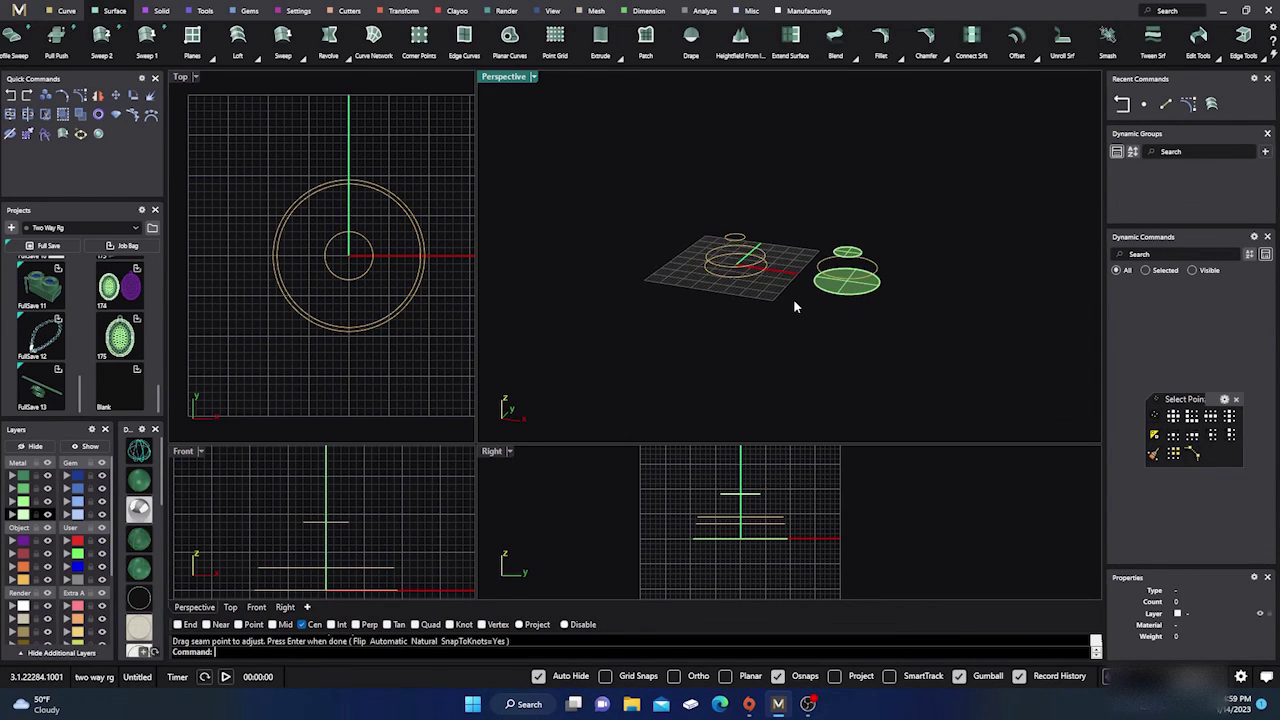